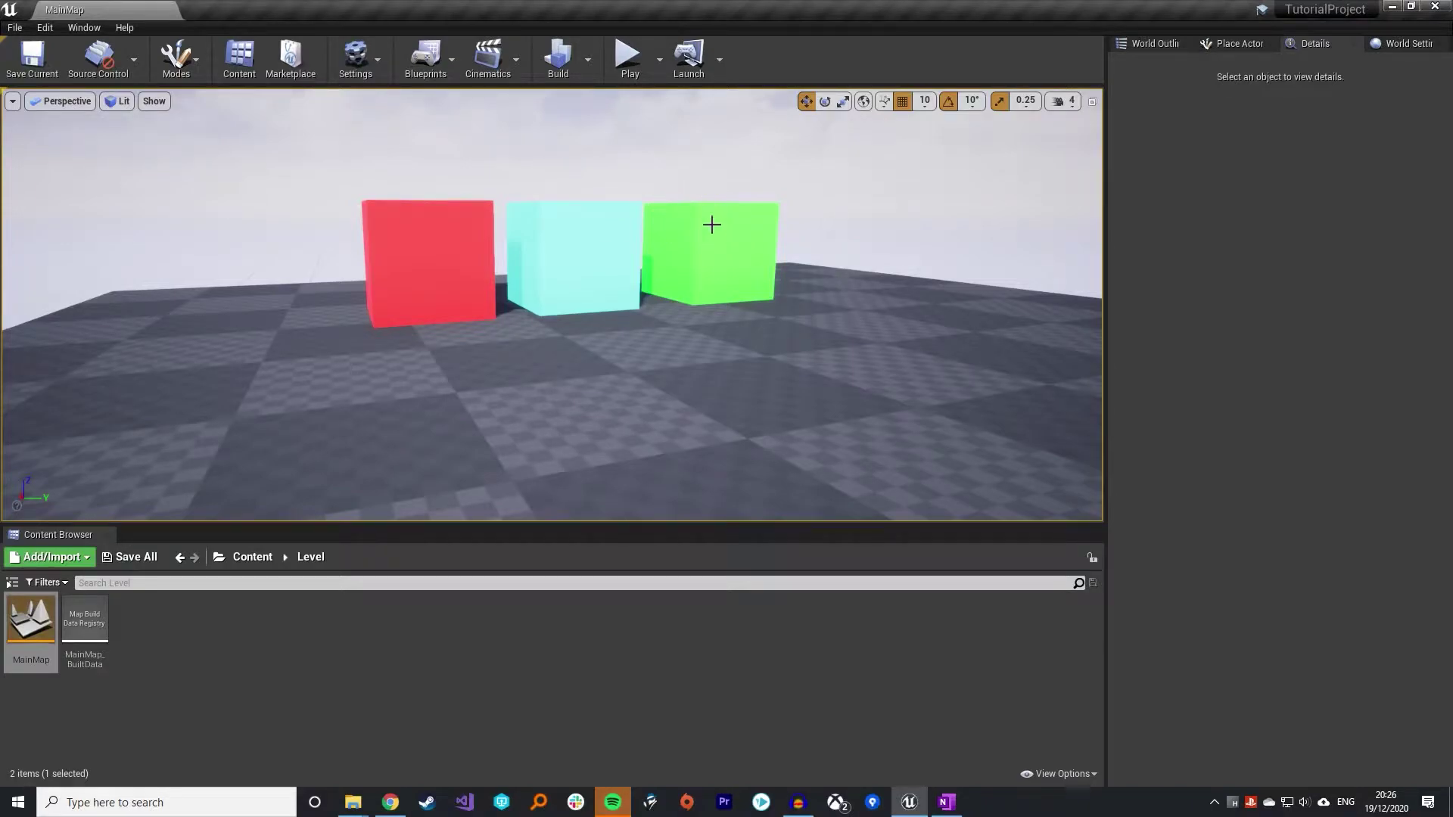
# Play the level in the editor to watch the cubes, then stop playback
pyautogui.moveTo(715, 250)
pyautogui.mouseDown(button='right')
pyautogui.moveTo(706, 237)
pyautogui.moveTo(729, 246)
pyautogui.mouseUp(button='right')
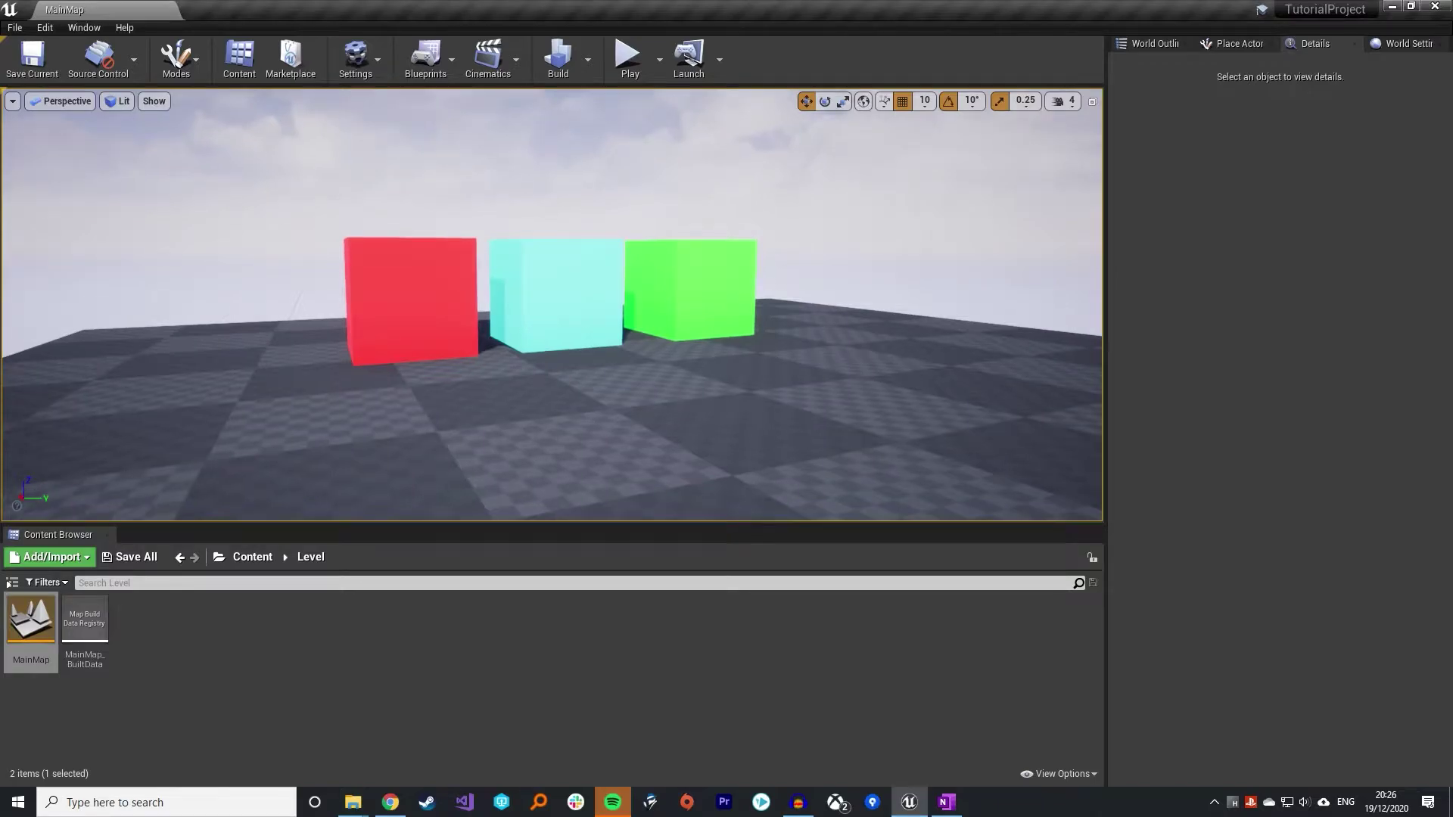
pyautogui.click(626, 55)
pyautogui.click(700, 270)
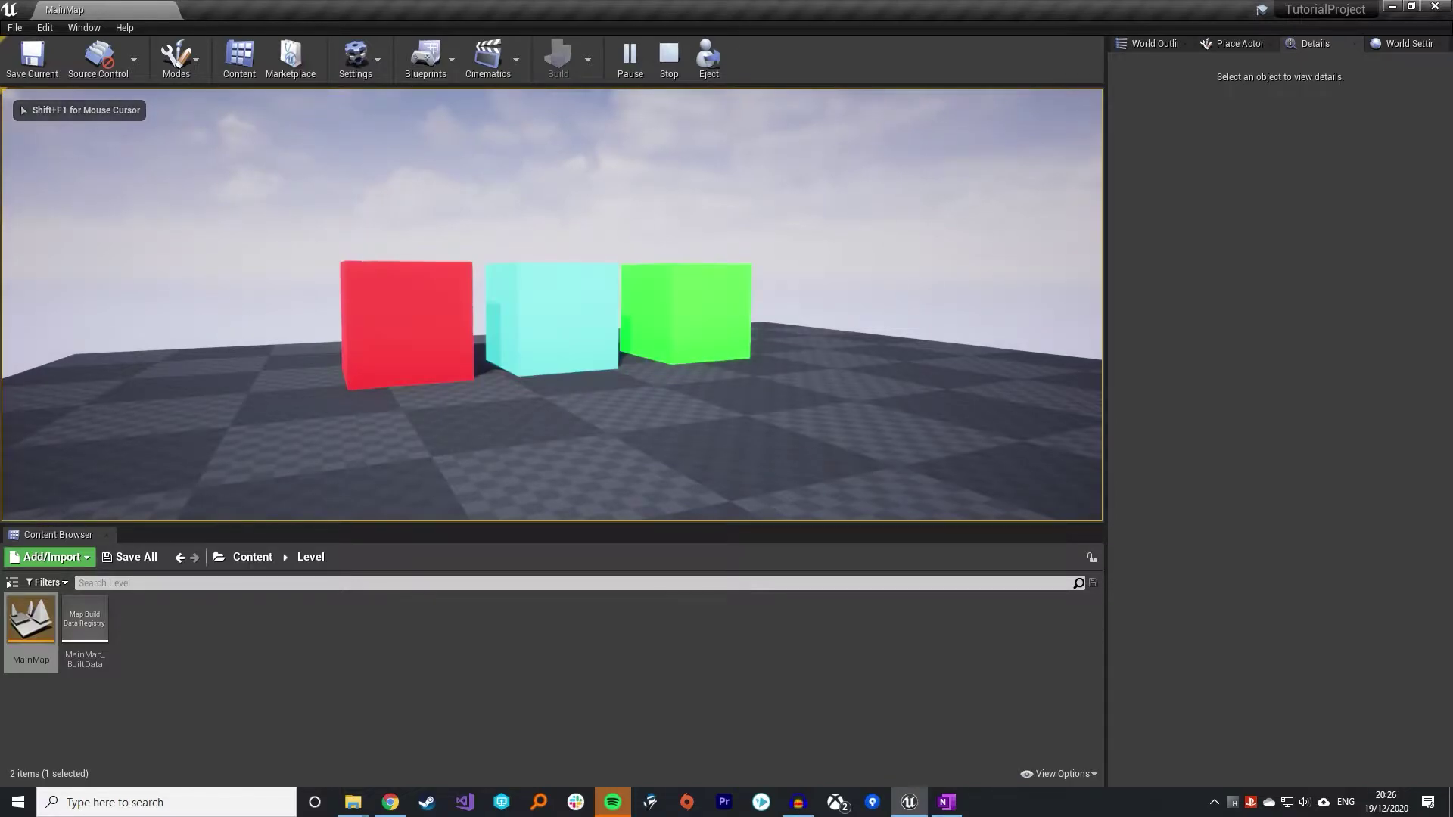
pyautogui.press('Escape')
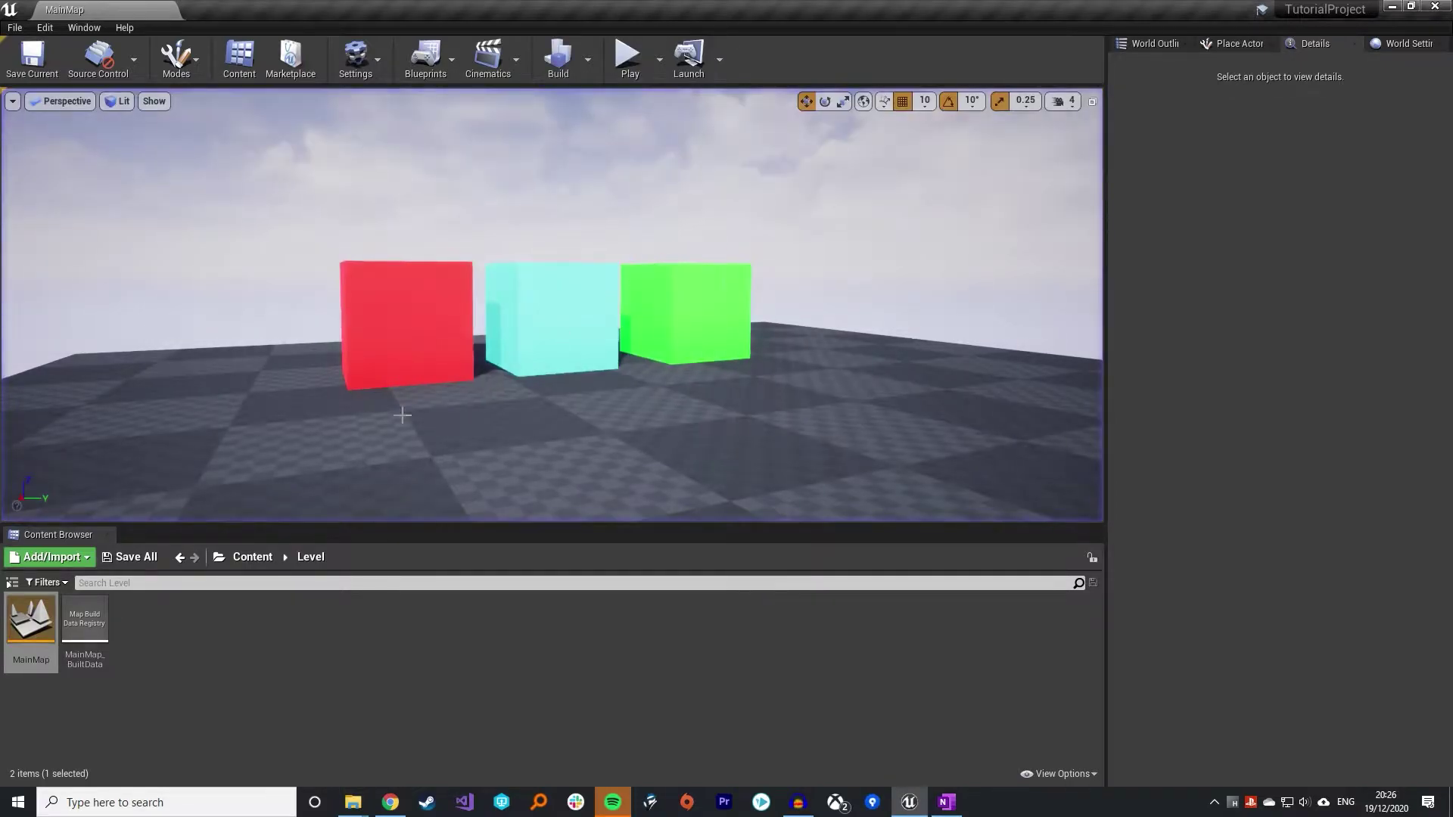
# Browse the Content Browser through Blueprints to the GameObjects folder
pyautogui.click(256, 557)
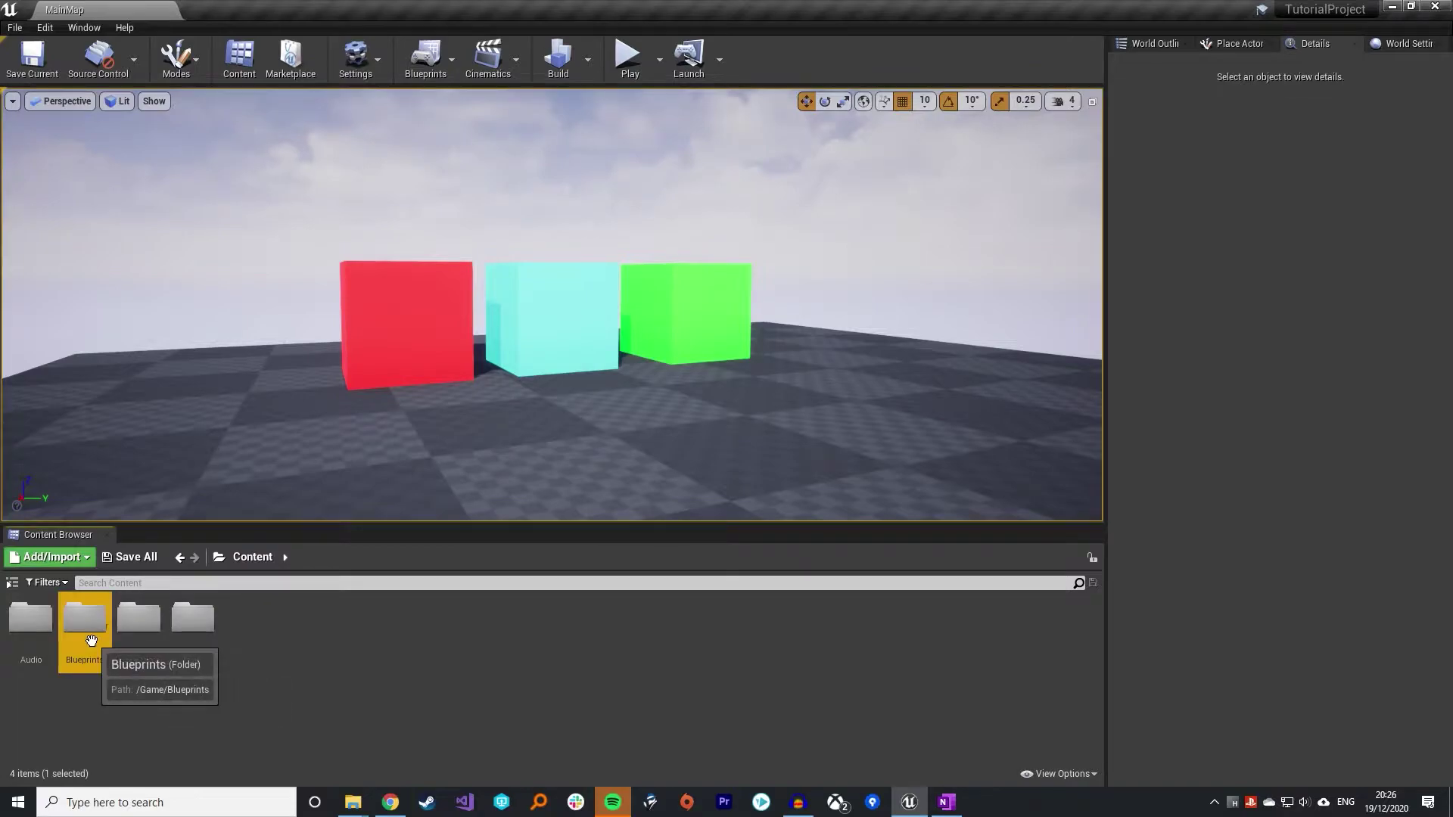
pyautogui.doubleClick(84, 616)
pyautogui.click(252, 557)
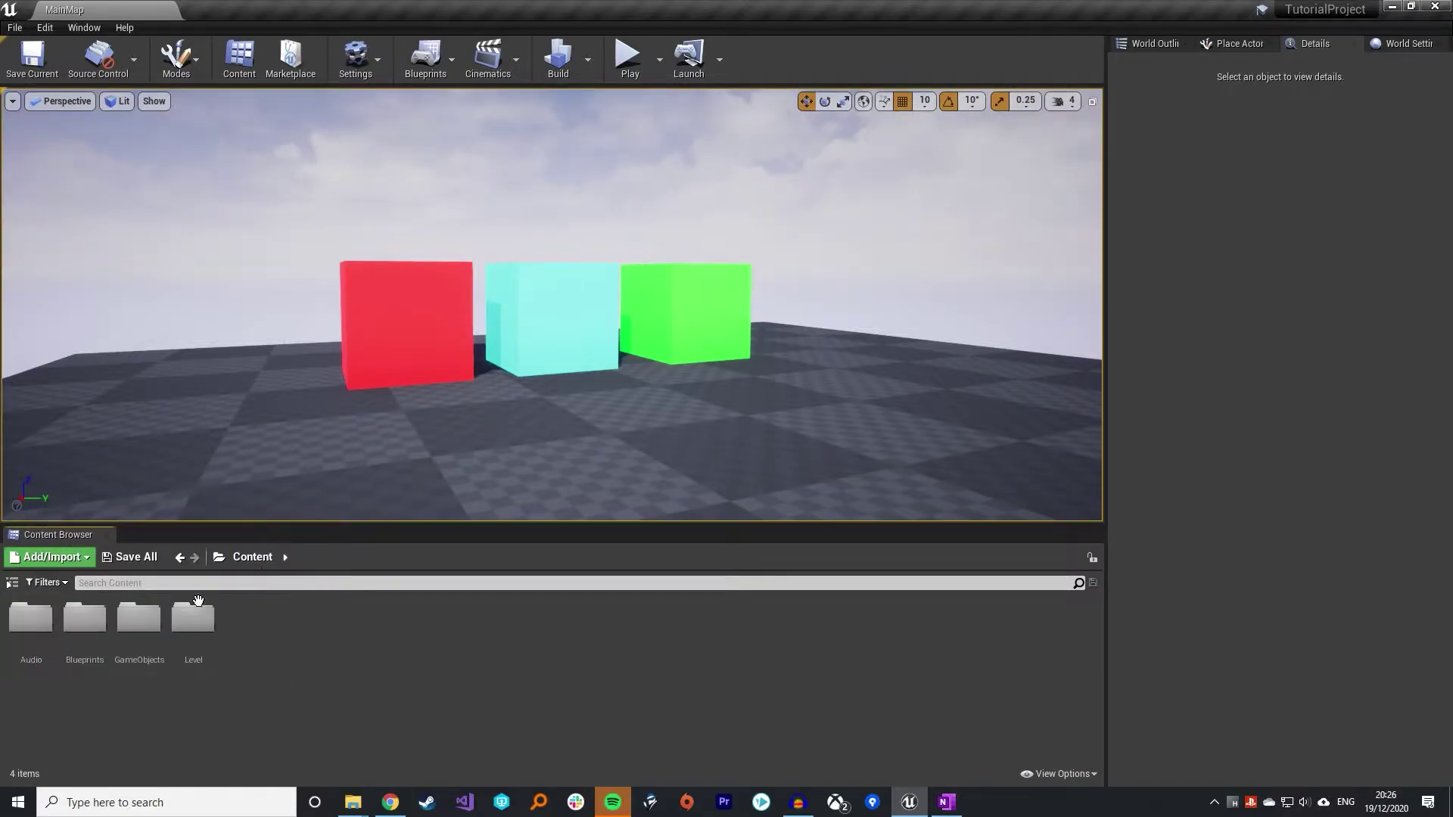
pyautogui.doubleClick(139, 617)
# Inspect the timer logic in DancingCube's Event Graph, then close the blueprint editor
pyautogui.doubleClick(34, 632)
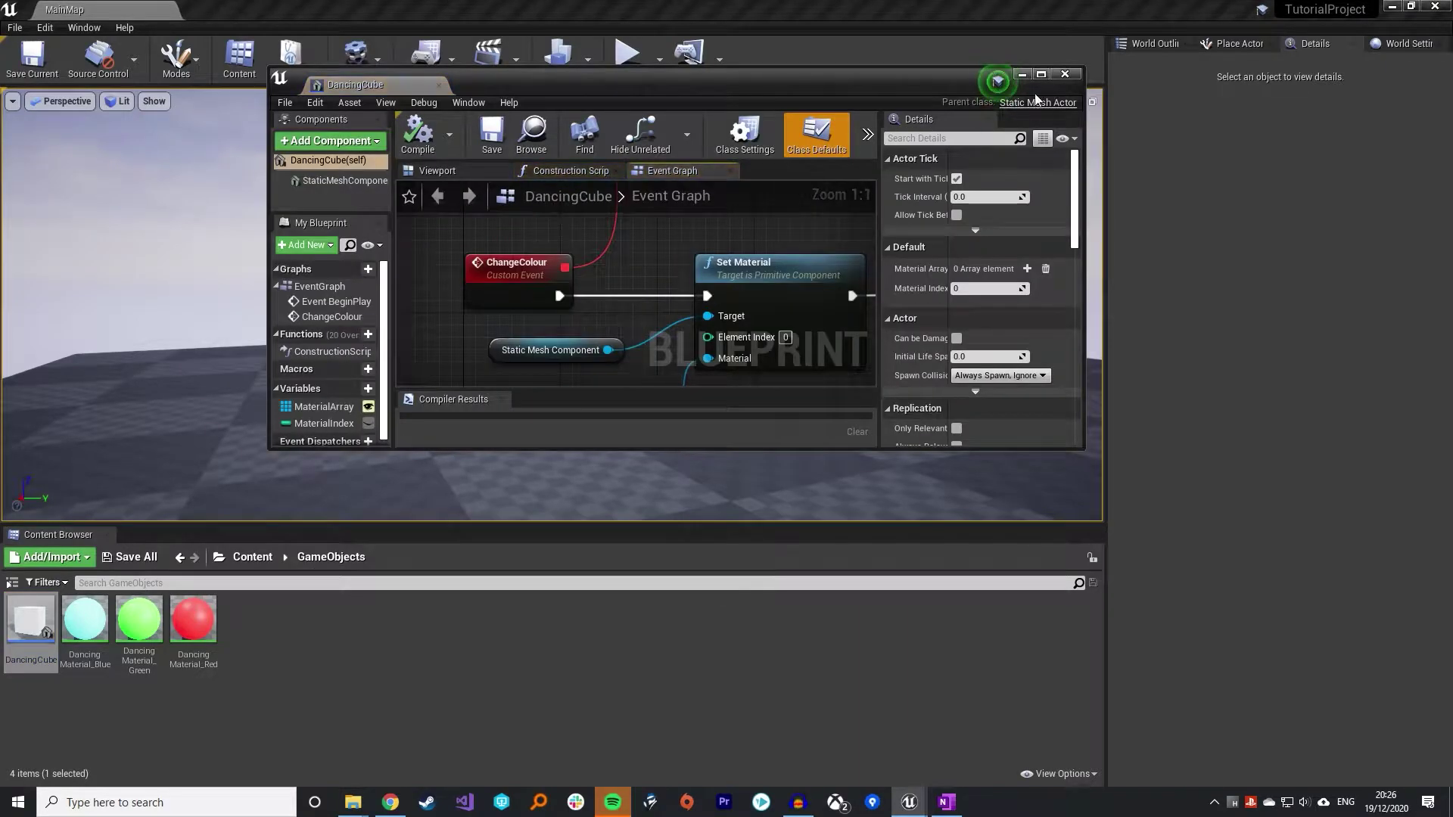
pyautogui.click(1037, 83)
pyautogui.moveTo(491, 415); pyautogui.dragTo(633, 278, button='right')
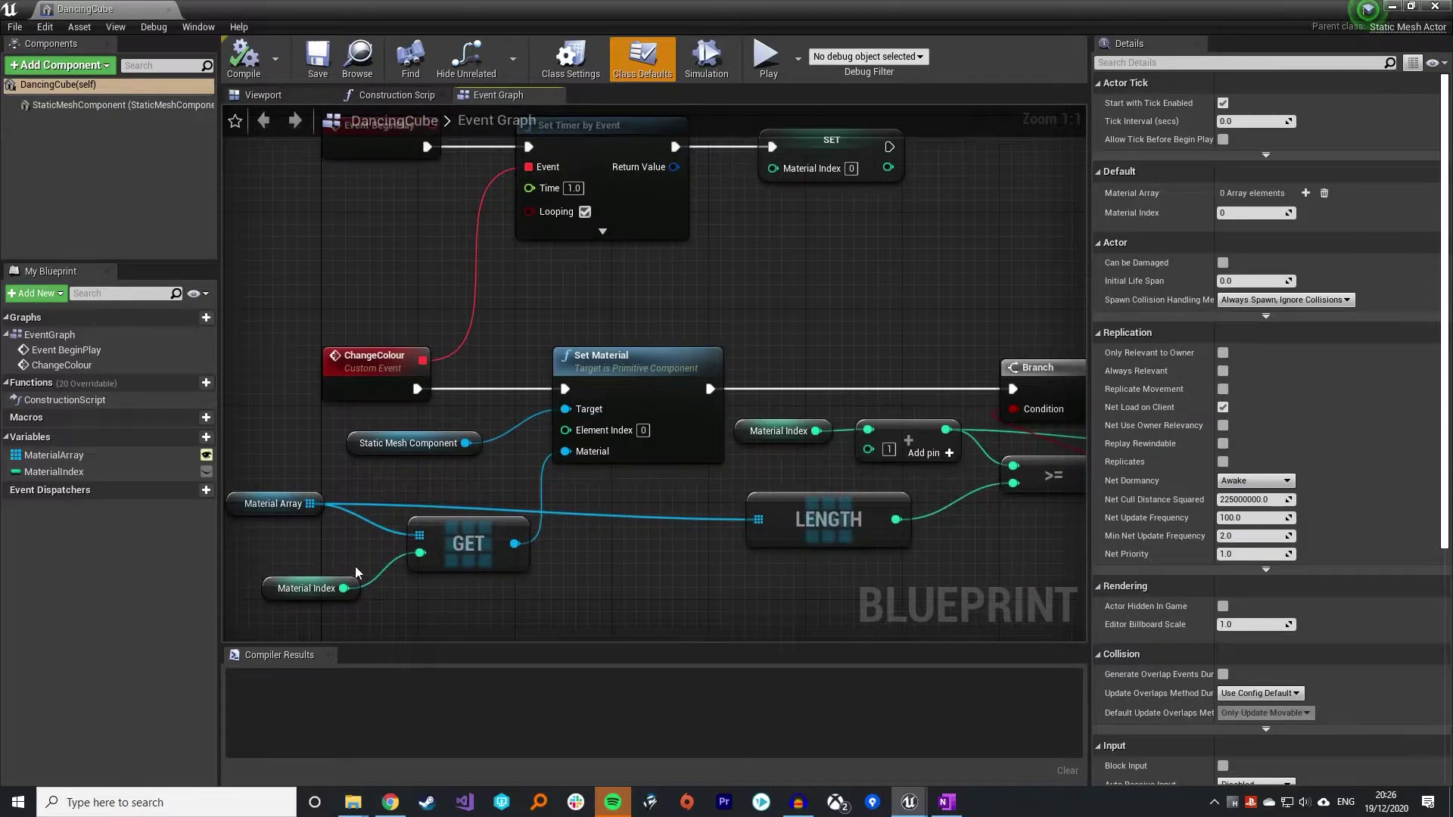
pyautogui.click(1393, 6)
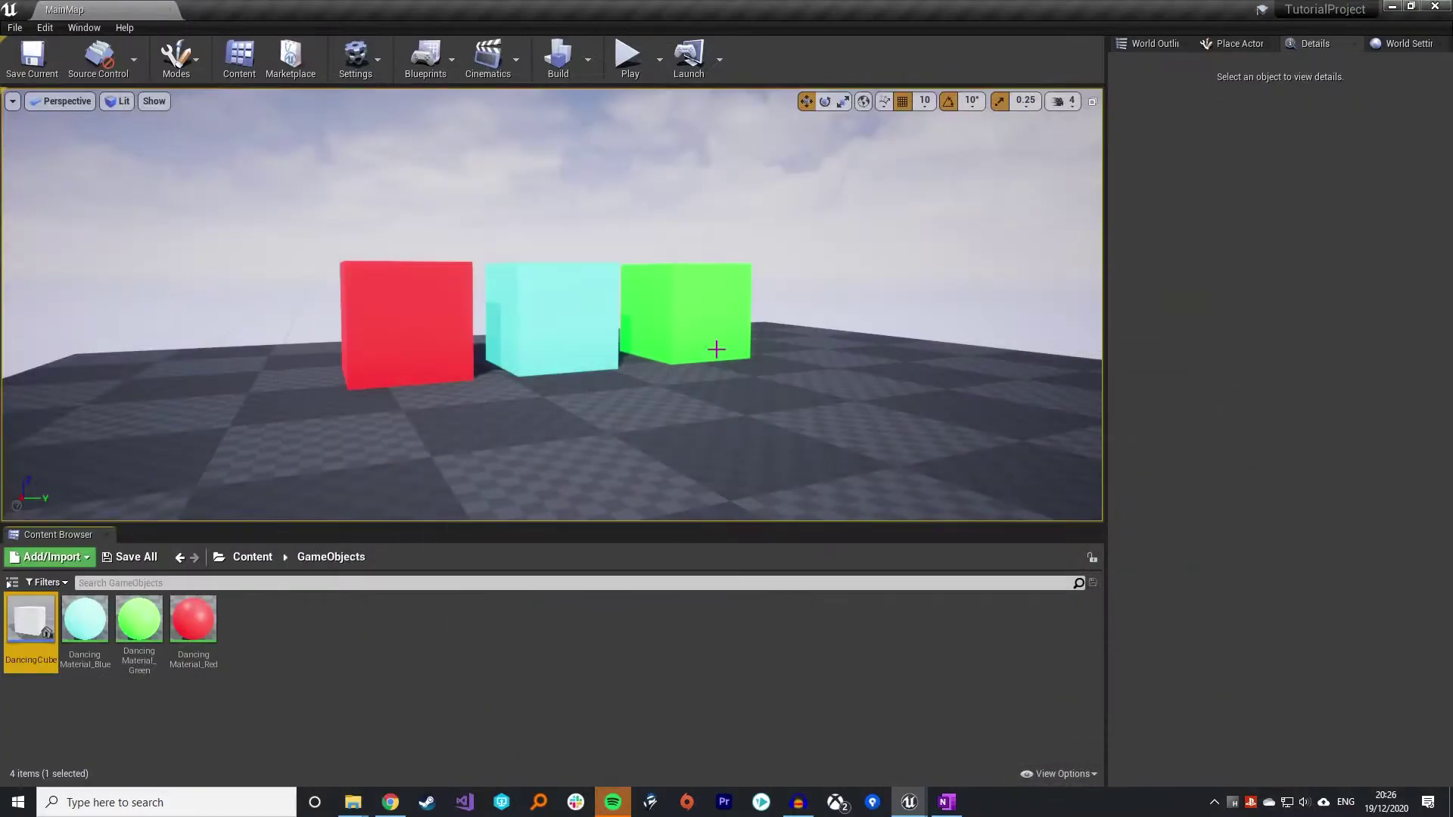
# In Content > Audio, create a Level Sequence asset named MusicSequence
pyautogui.click(249, 561)
pyautogui.doubleClick(265, 640)
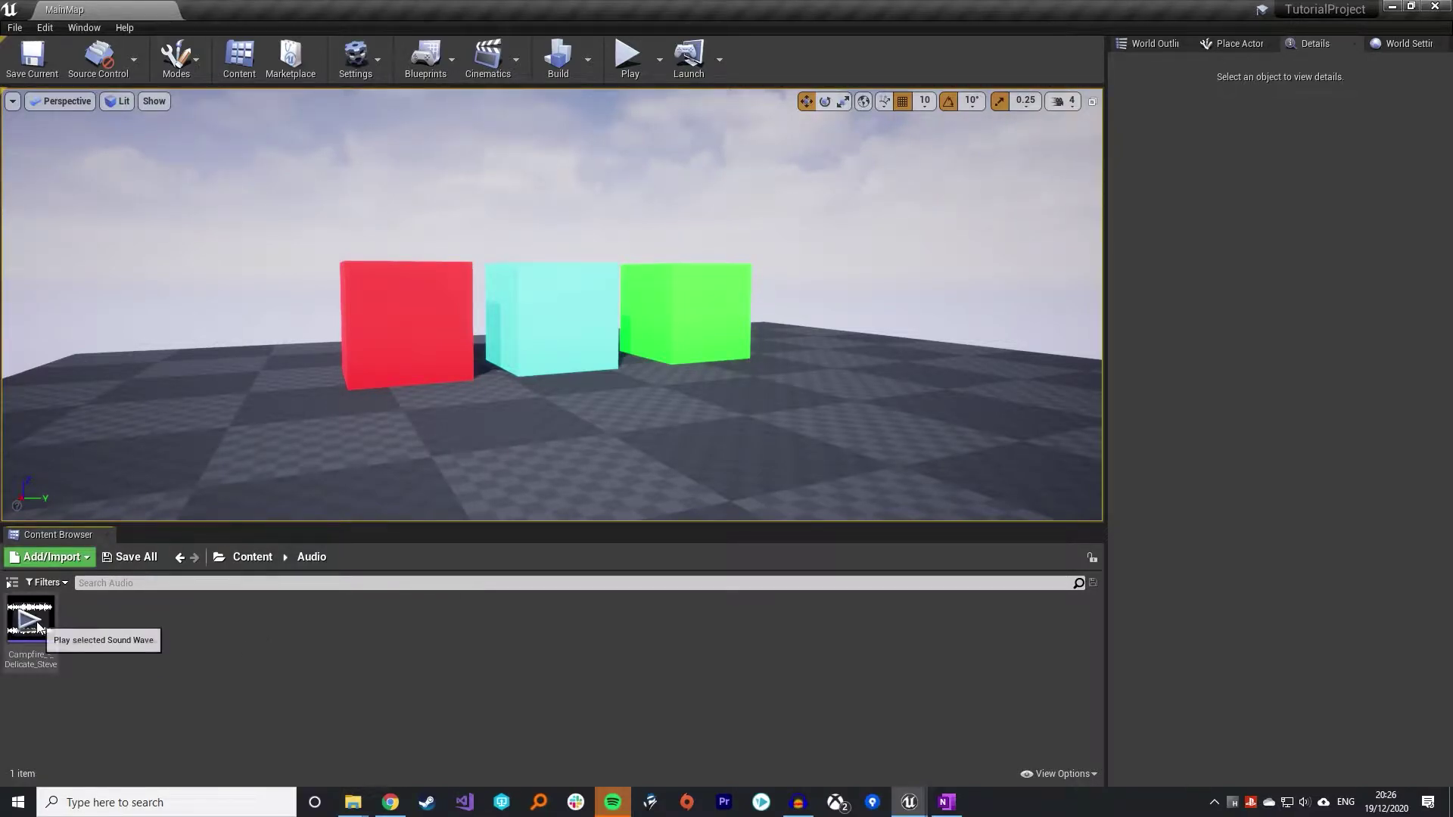
pyautogui.rightClick(115, 633)
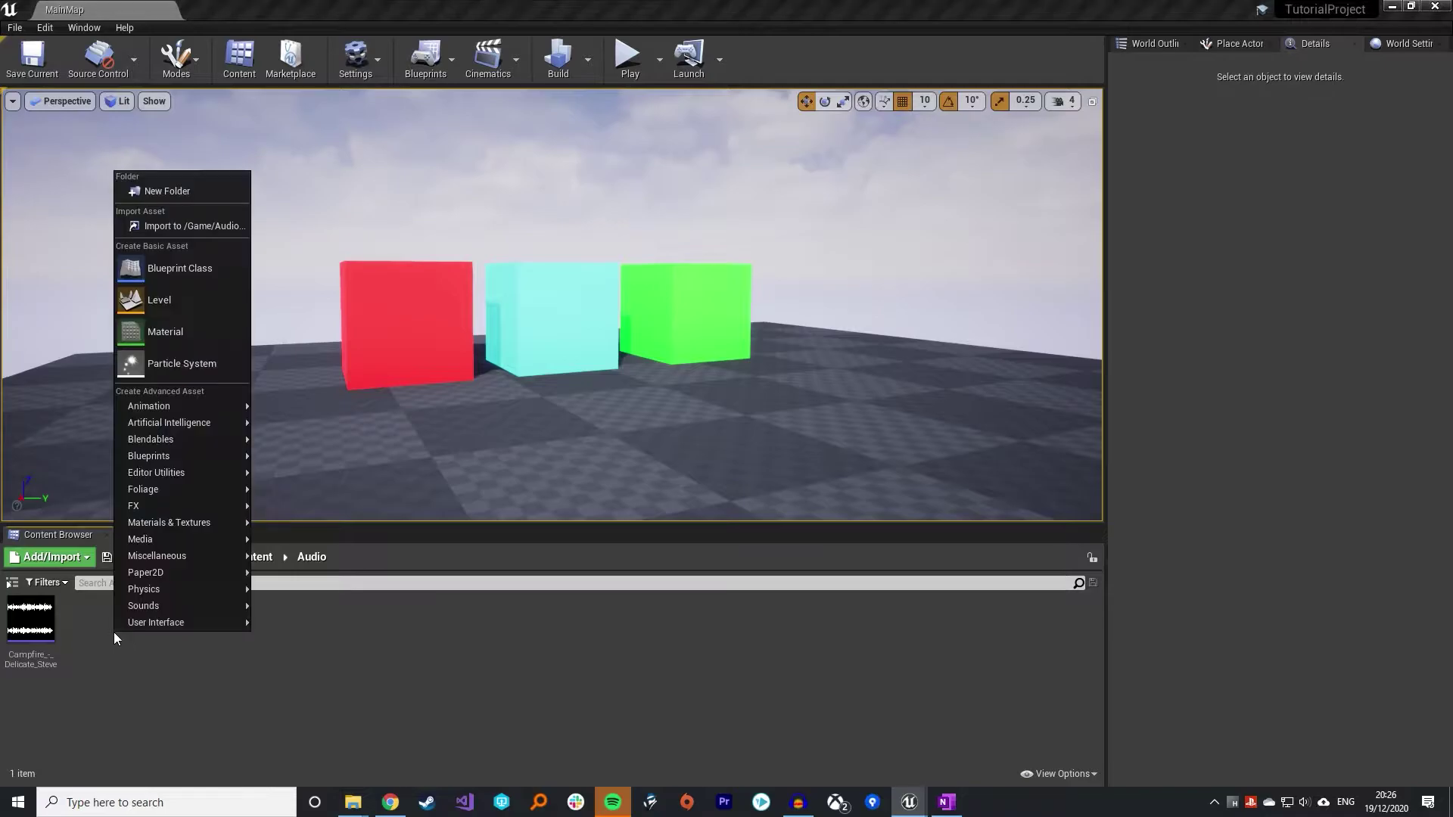
pyautogui.moveTo(186, 407)
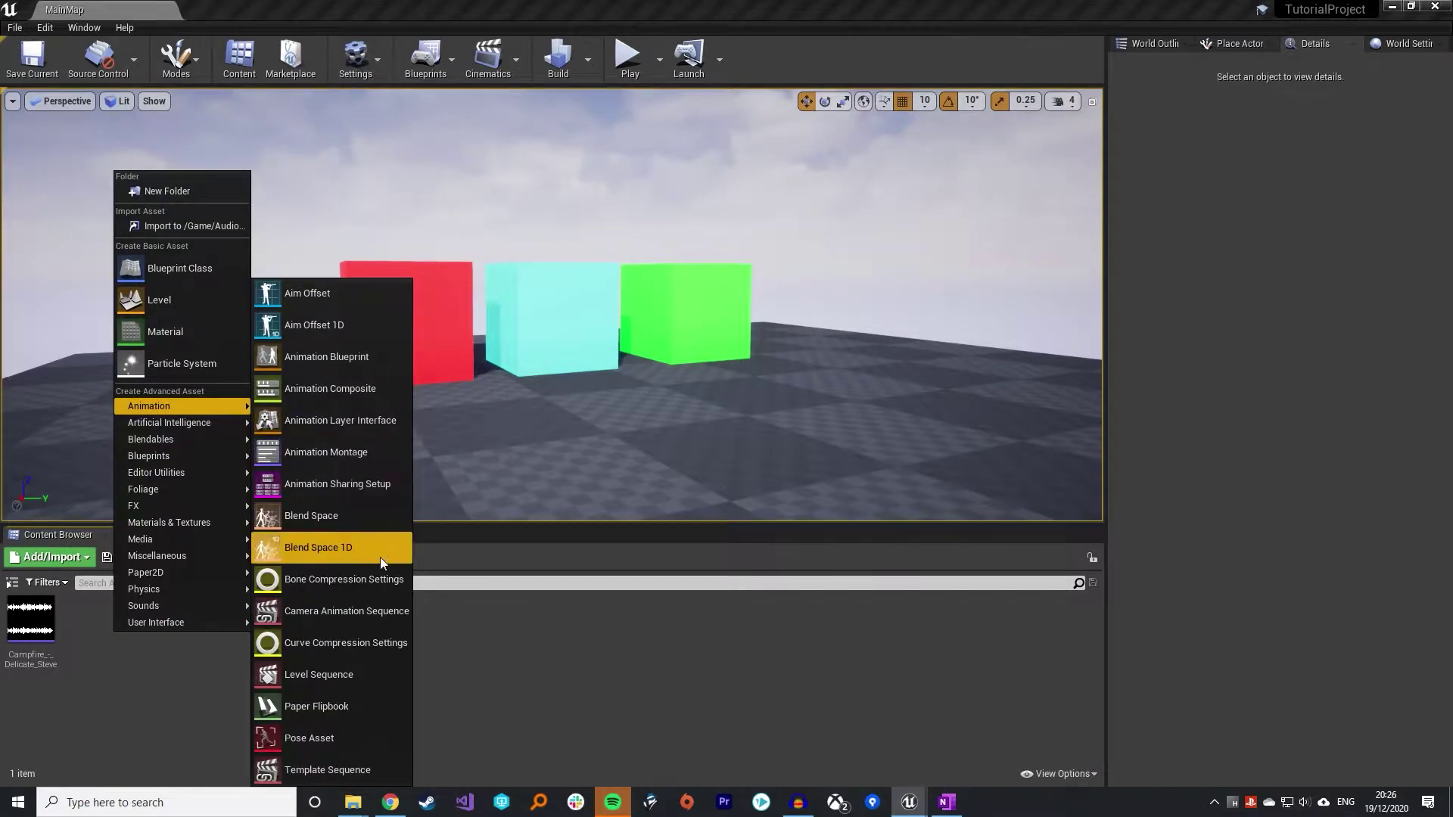
pyautogui.click(374, 669)
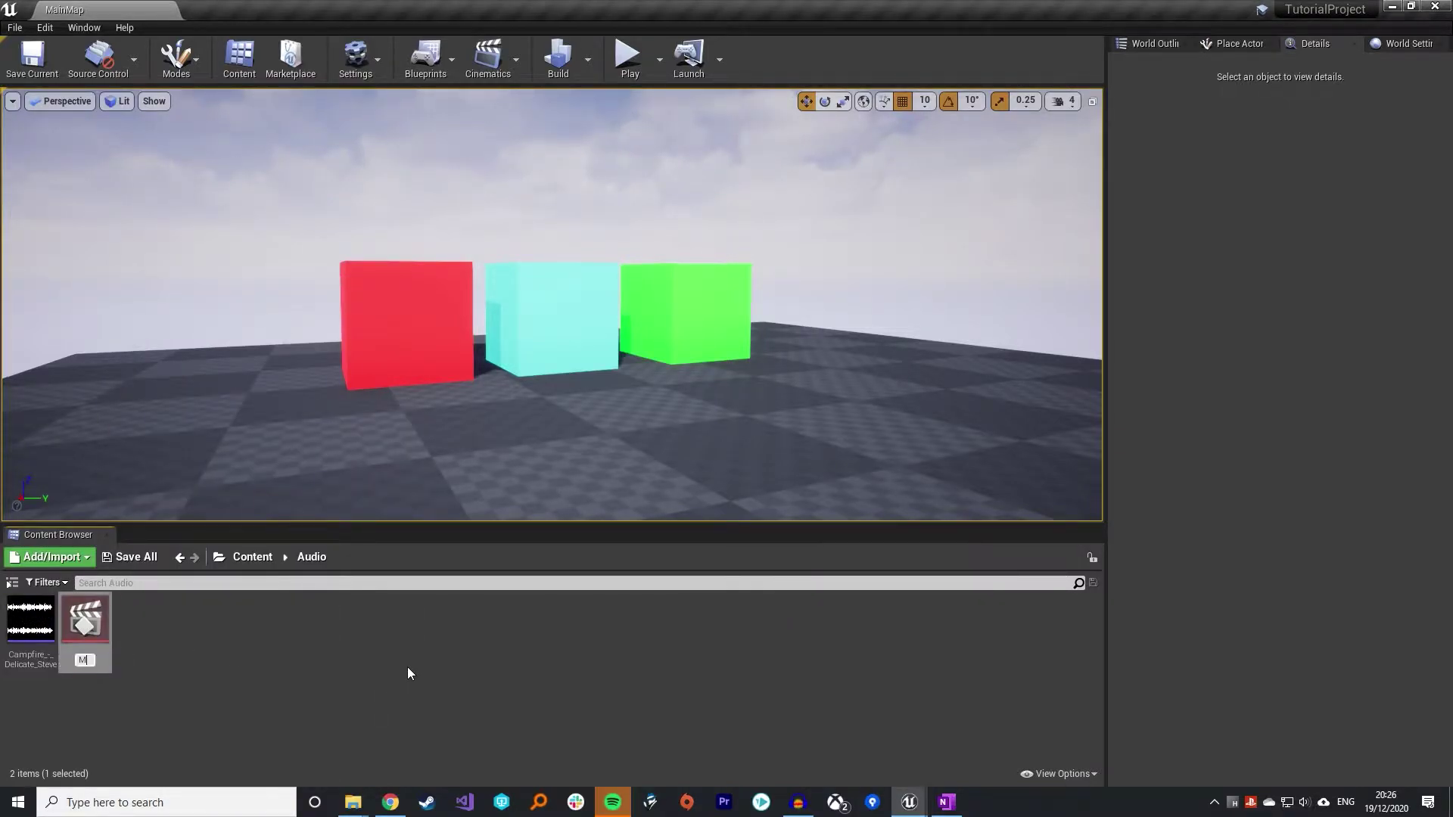
pyautogui.write('Music Se')
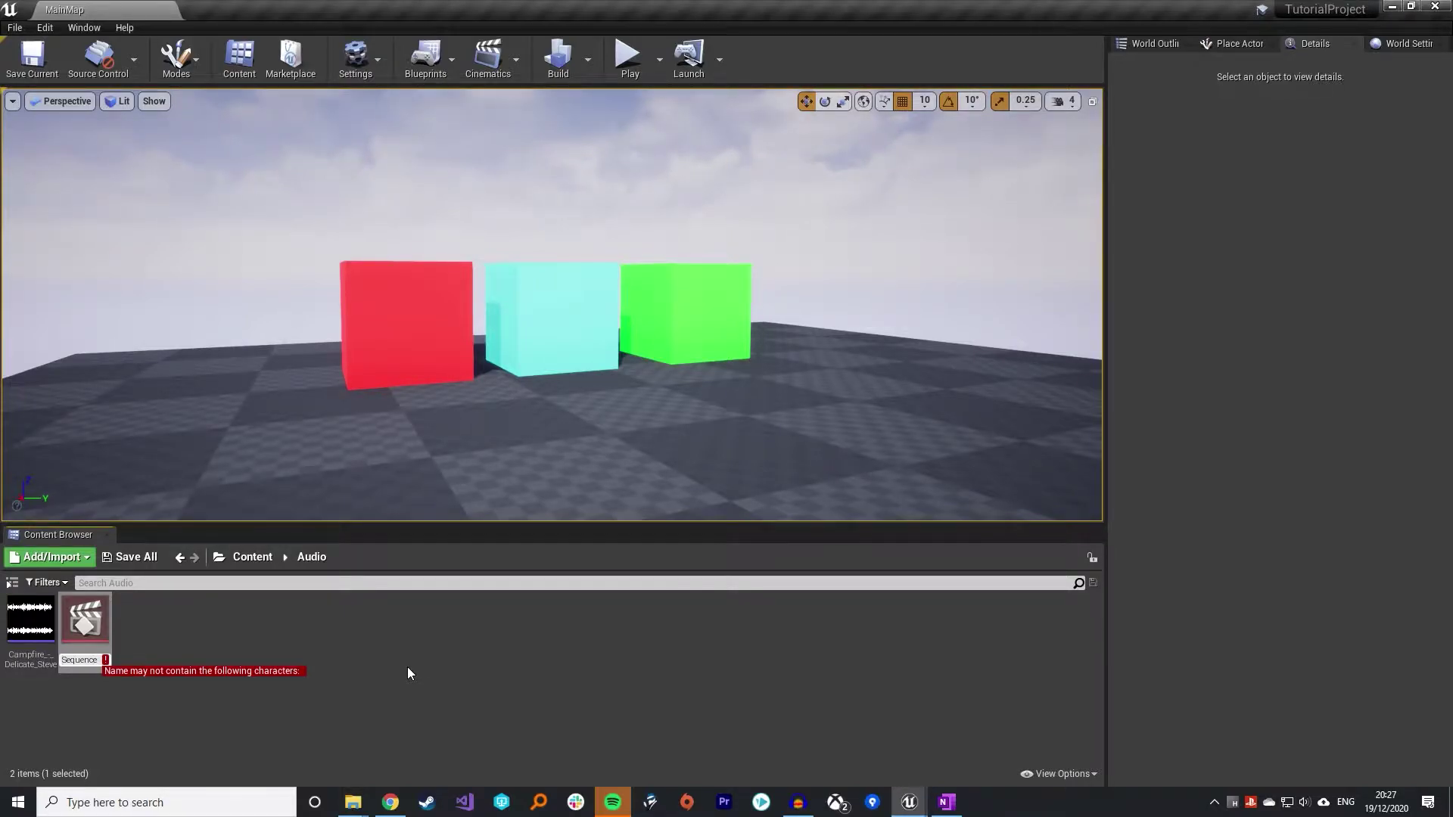
pyautogui.press('Return')
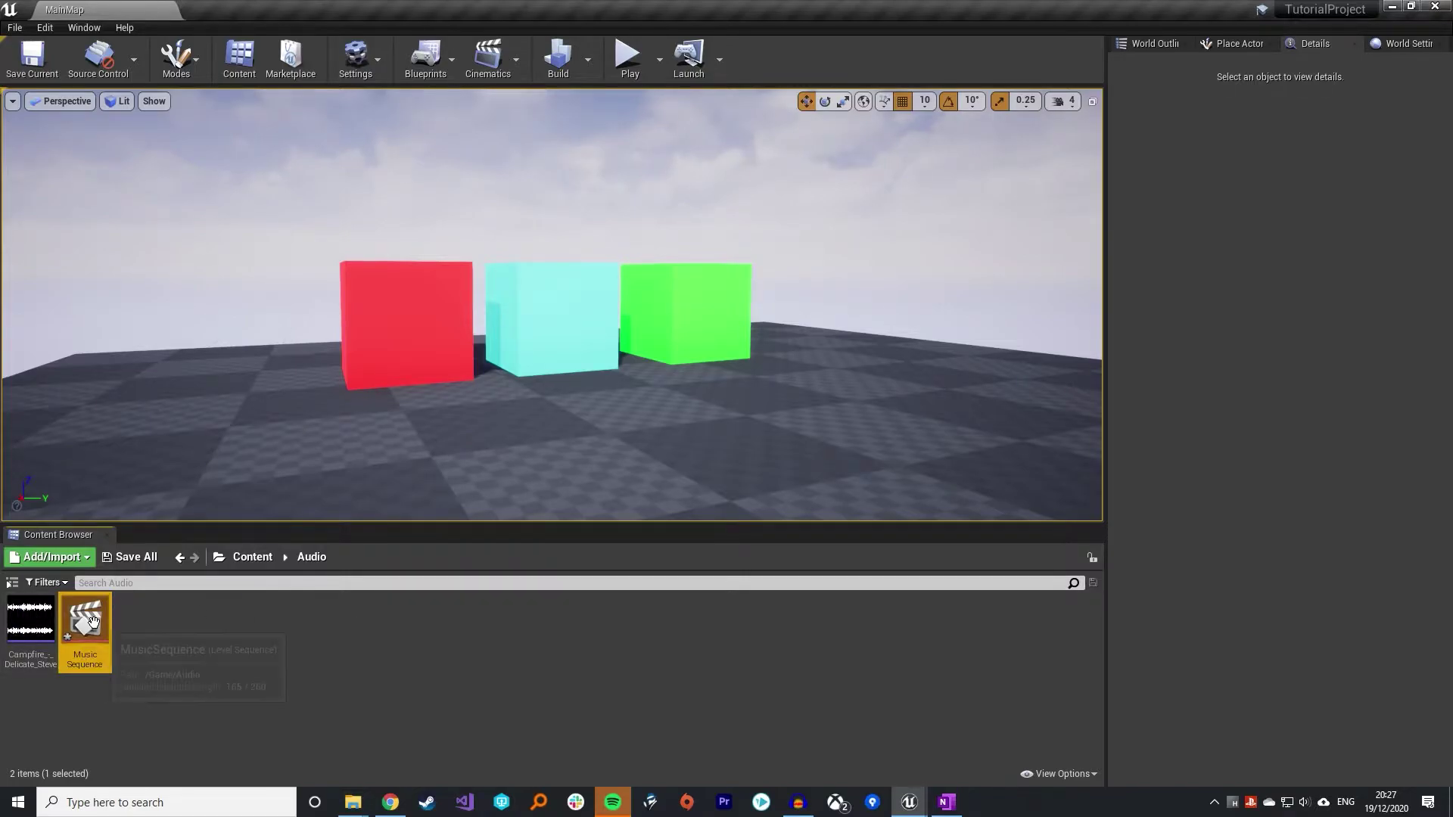
# Open MusicSequence and add an Audio track holding the Campfire clip
pyautogui.doubleClick(97, 629)
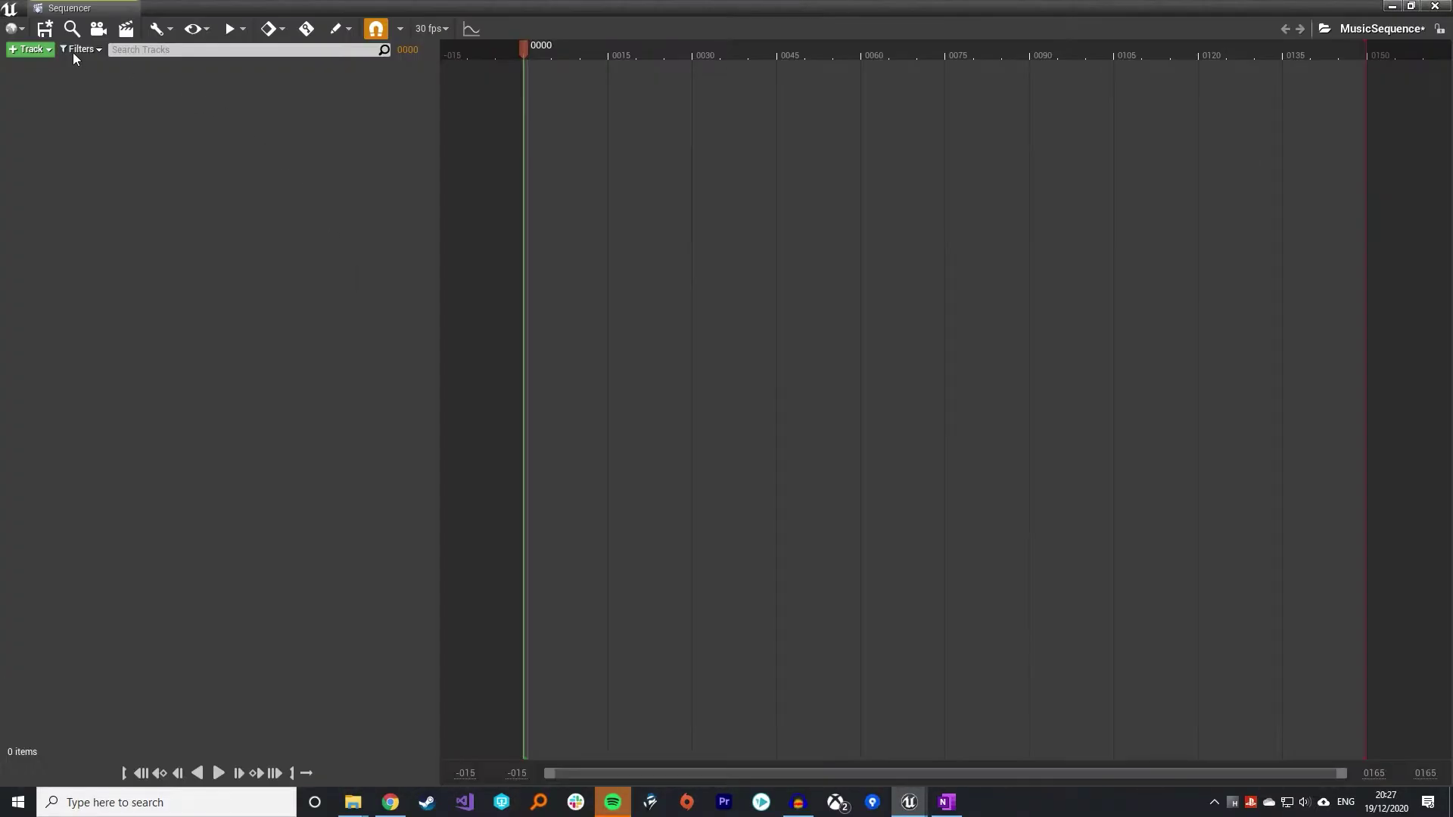
pyautogui.click(31, 50)
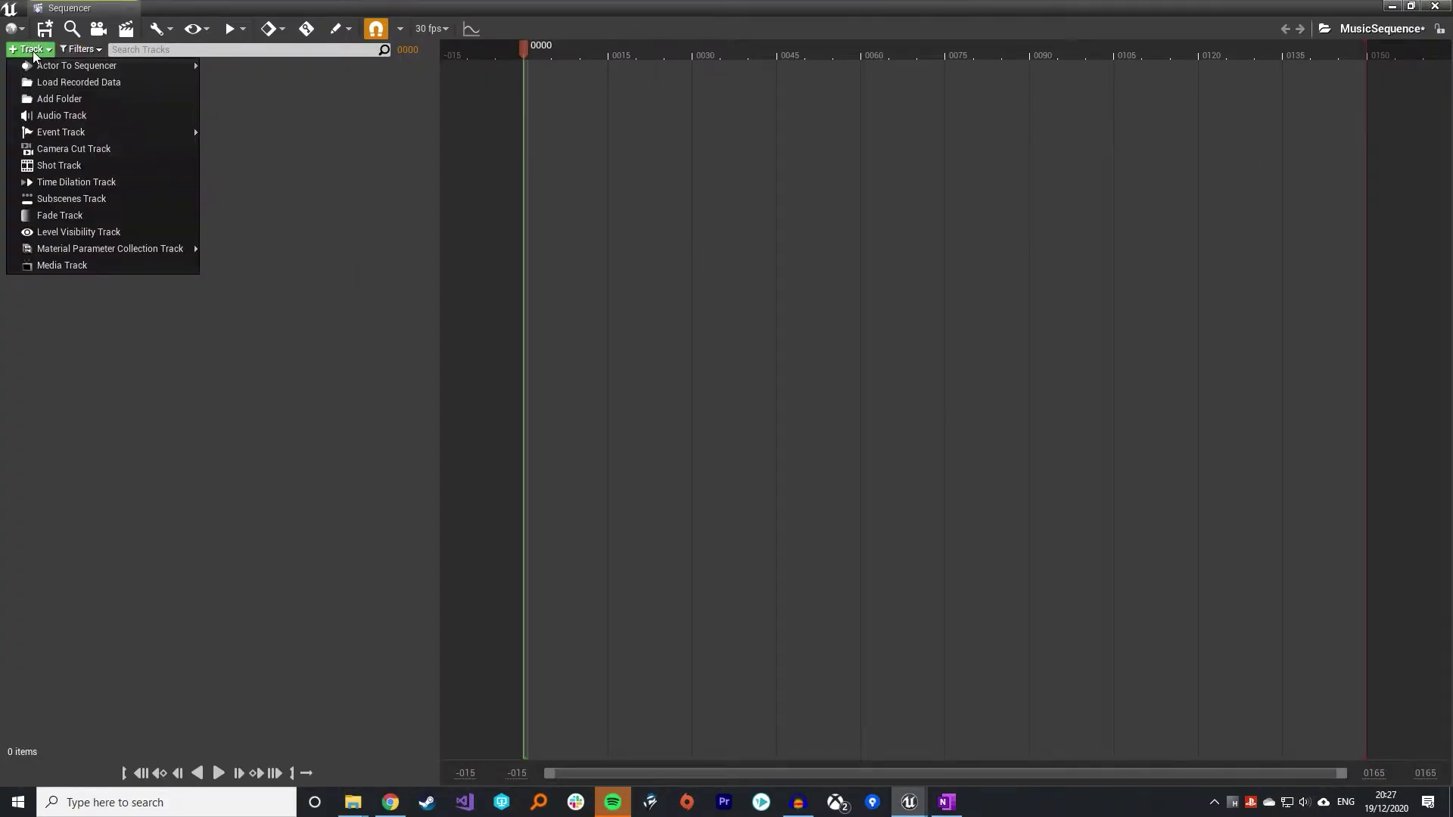
pyautogui.click(79, 117)
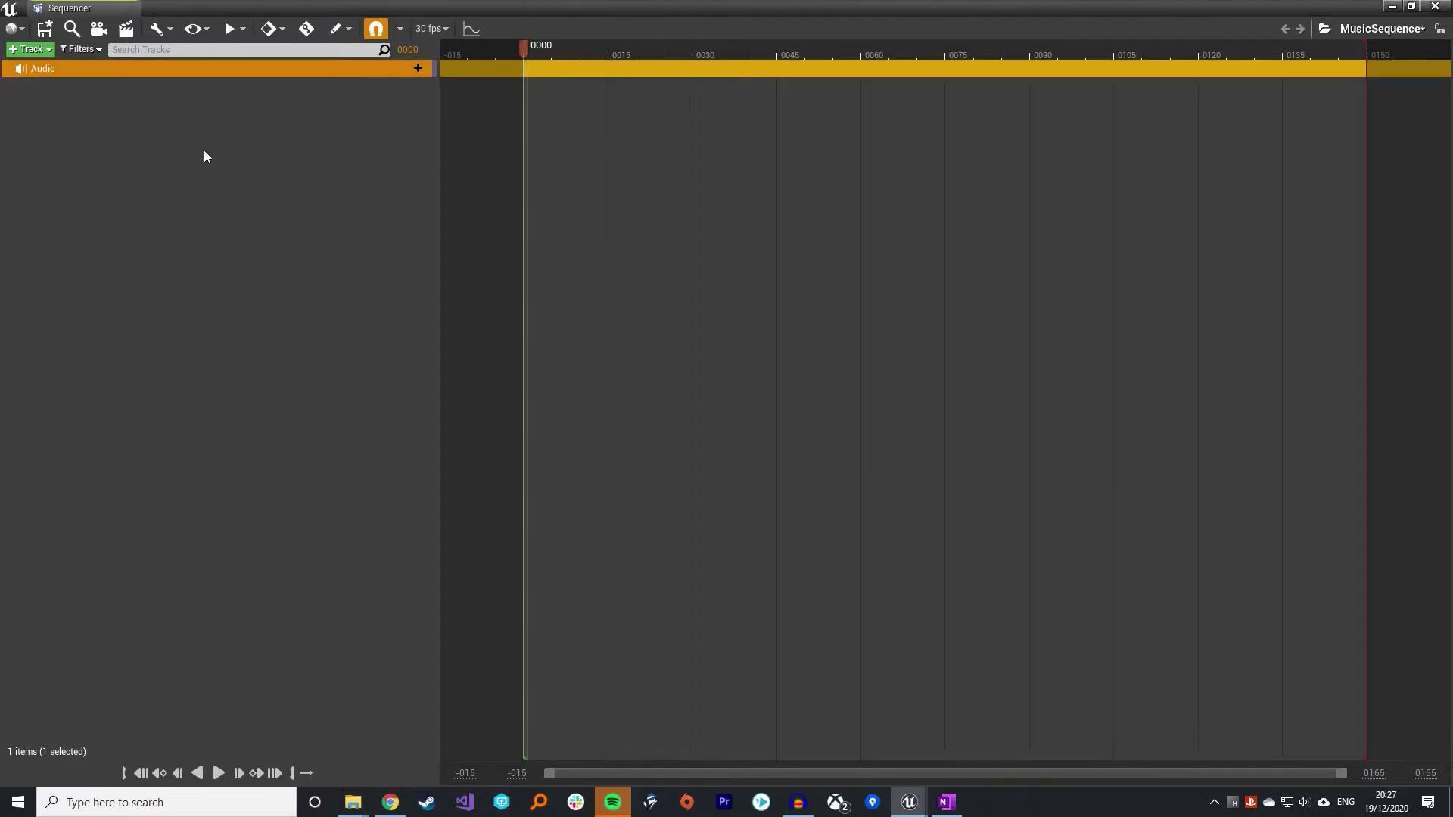
pyautogui.click(417, 68)
pyautogui.click(499, 97)
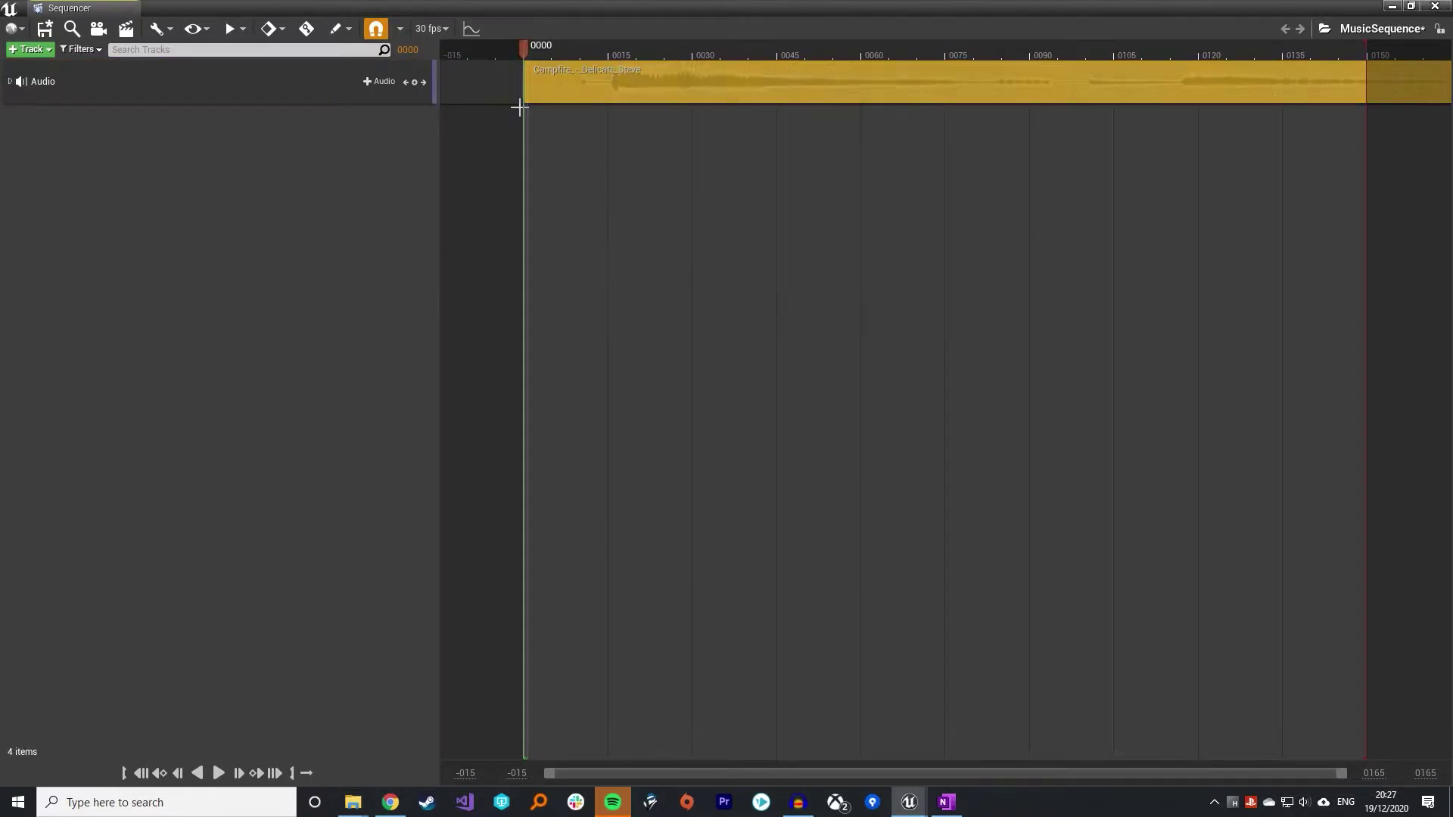
# Extend the sequence's playback range to the right and float Sequencer over the level editor
pyautogui.click(769, 143)
pyautogui.keyDown('ctrl'); pyautogui.scroll(-4, 976, 165); pyautogui.keyUp('ctrl')
pyautogui.keyDown('ctrl'); pyautogui.scroll(-10, 973, 165); pyautogui.keyUp('ctrl')
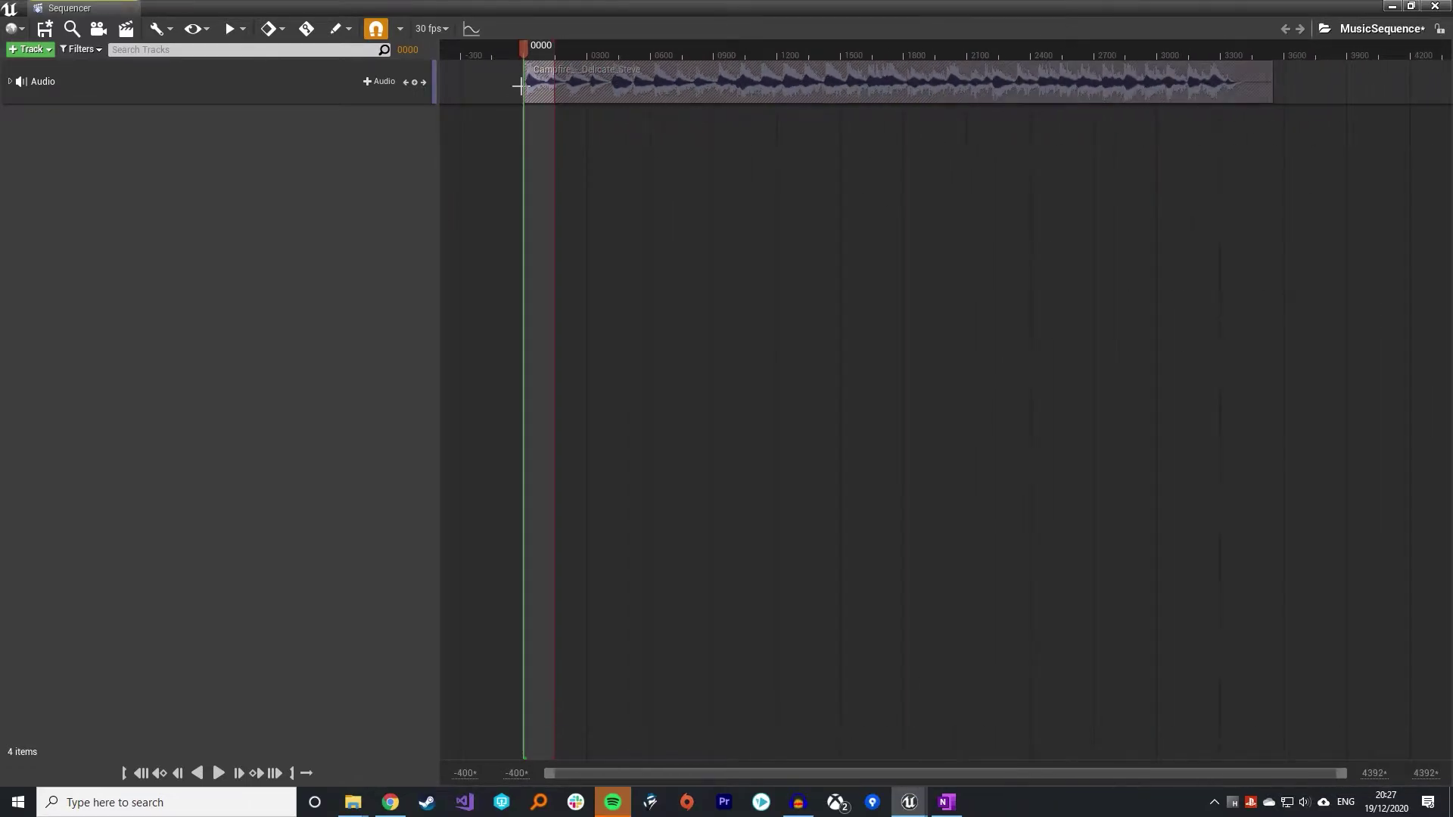
pyautogui.moveTo(554, 54)
pyautogui.mouseDown()
pyautogui.moveTo(1275, 57)
pyautogui.moveTo(678, 69)
pyautogui.mouseUp()
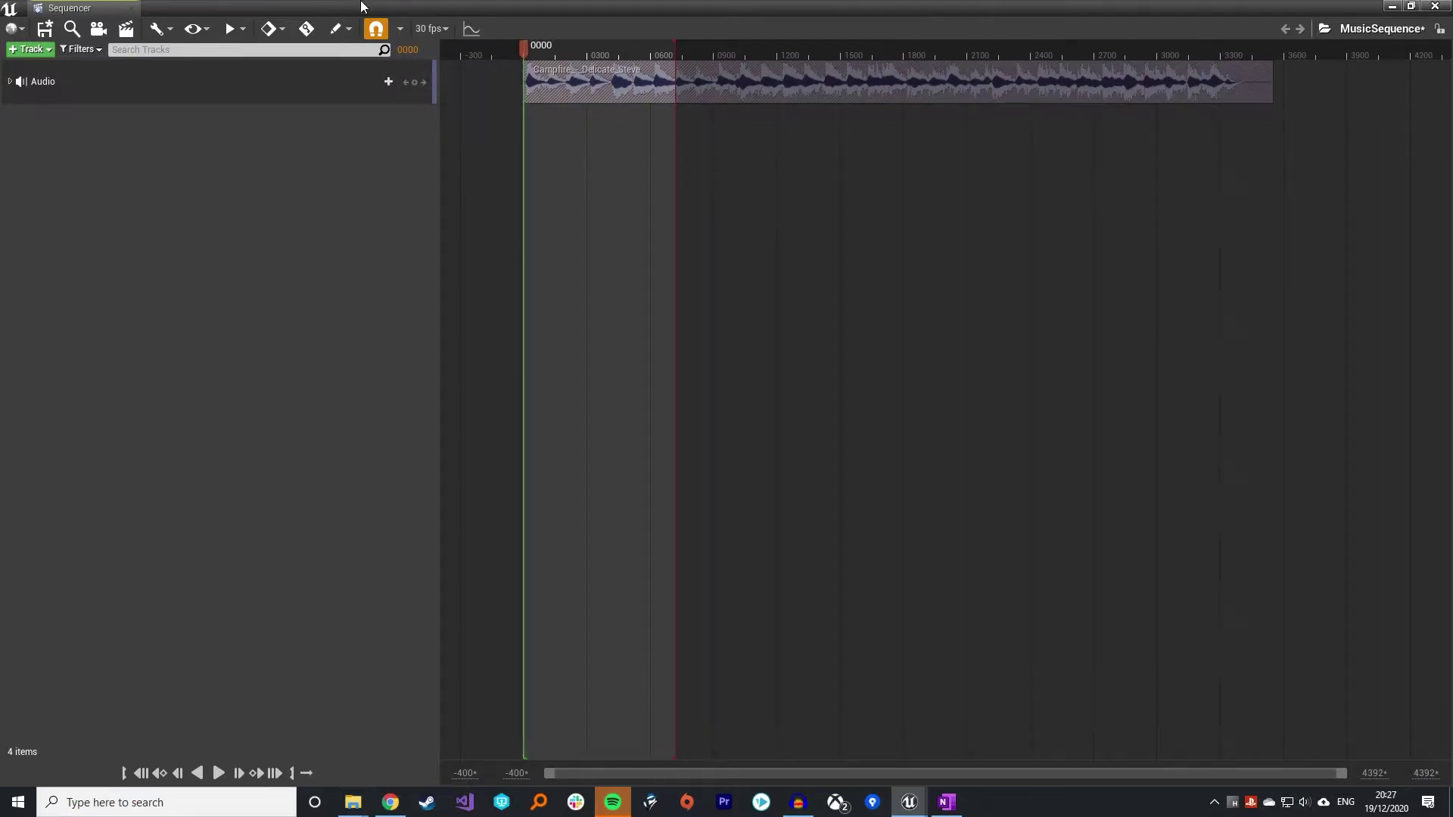
pyautogui.moveTo(361, 7); pyautogui.dragTo(1105, 76)
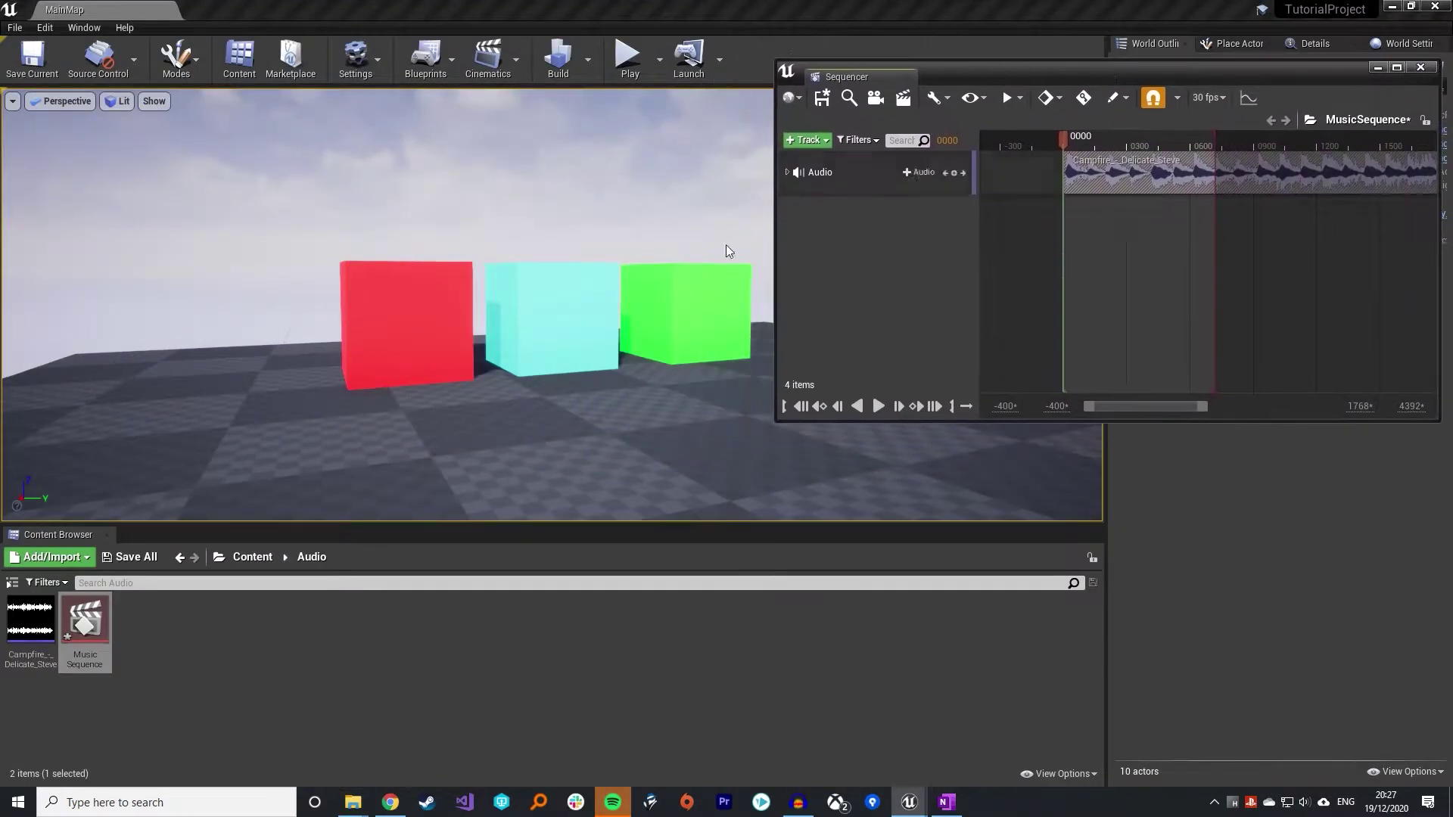
# Go to Content > Blueprints > GameObjects, check DancingCube's graph, then put its editor away
pyautogui.click(252, 557)
pyautogui.click(76, 644)
pyautogui.doubleClick(77, 643)
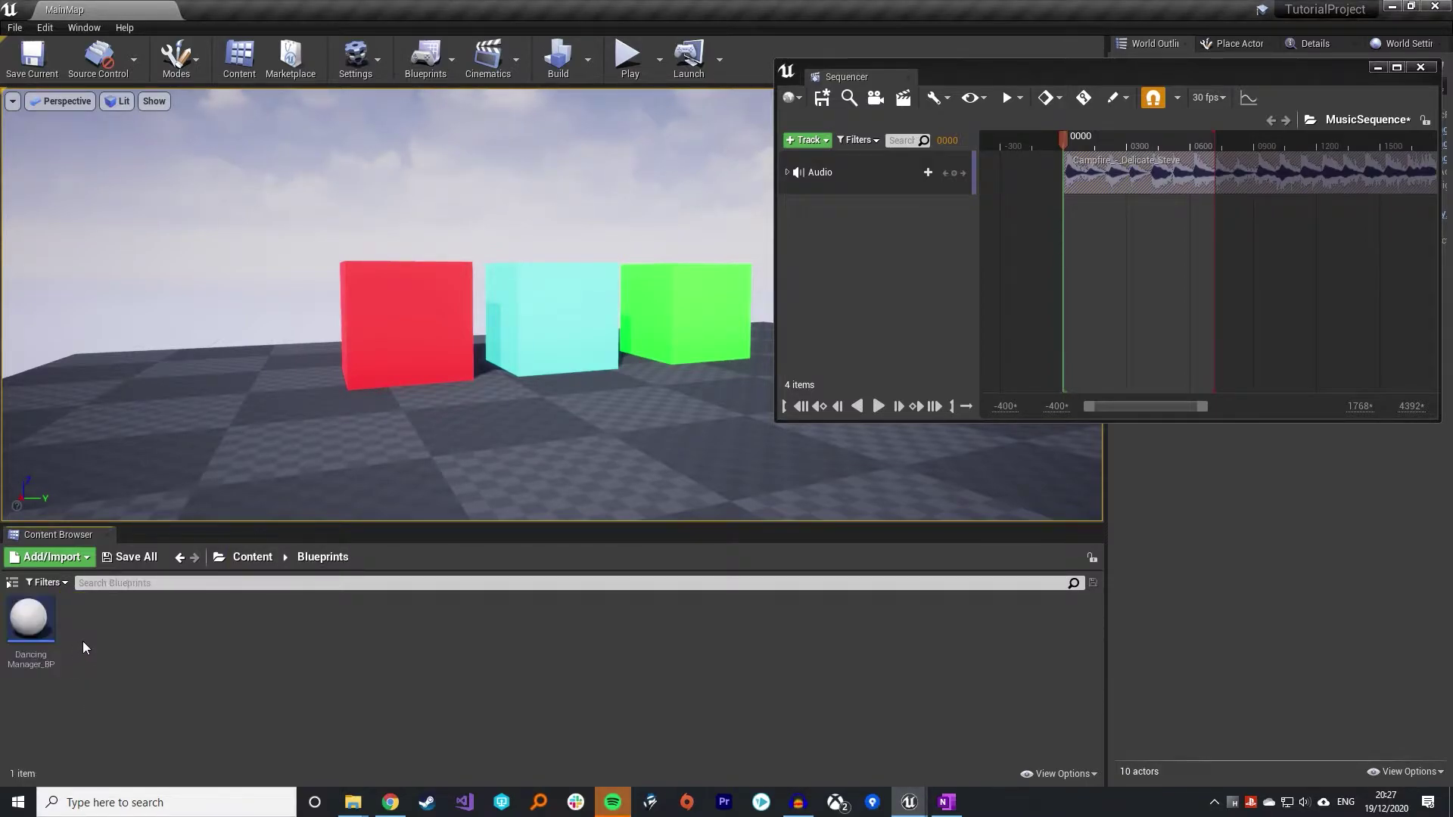
pyautogui.hotkey('alt', 'Left')
pyautogui.doubleClick(150, 644)
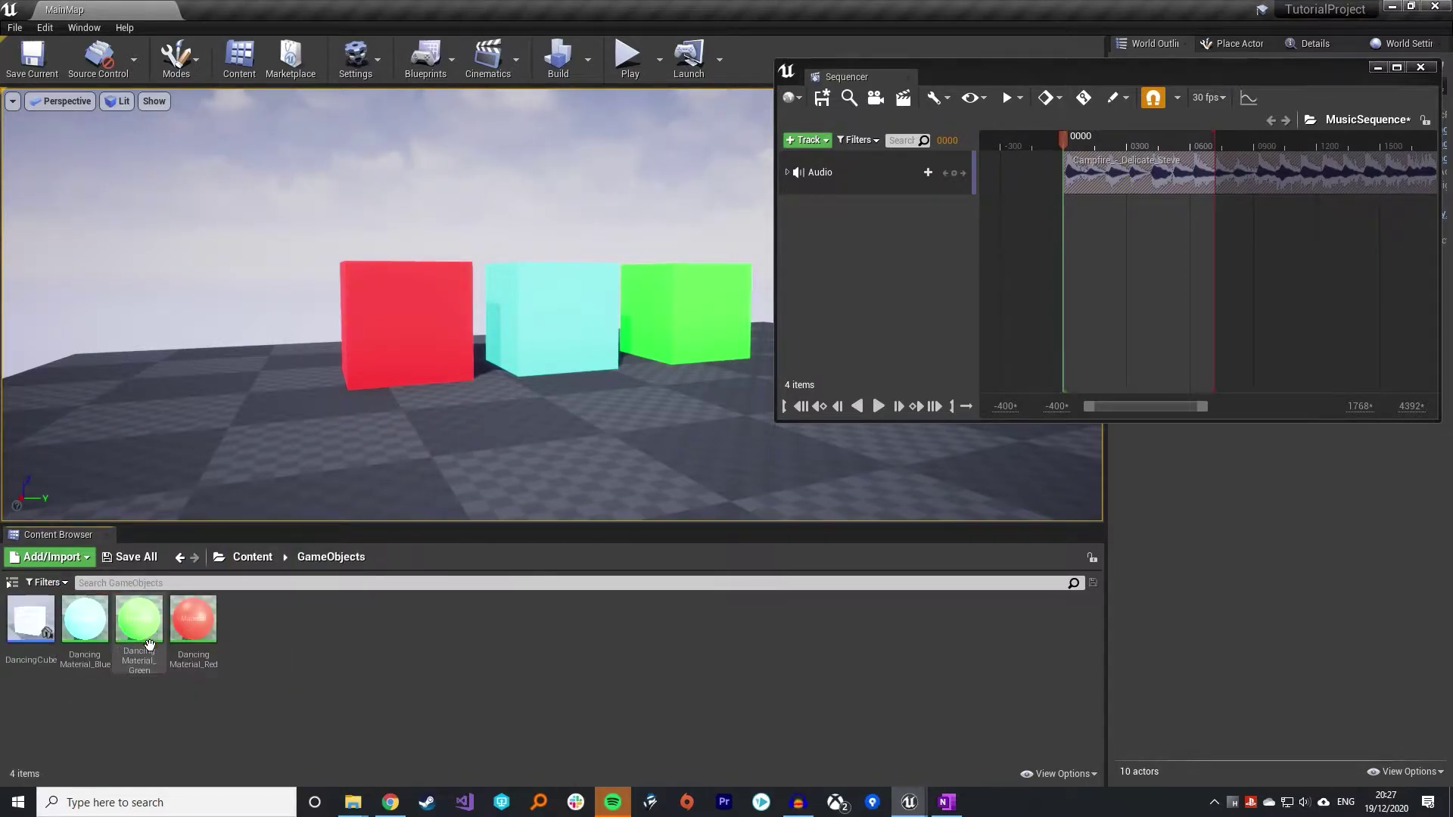
pyautogui.doubleClick(30, 617)
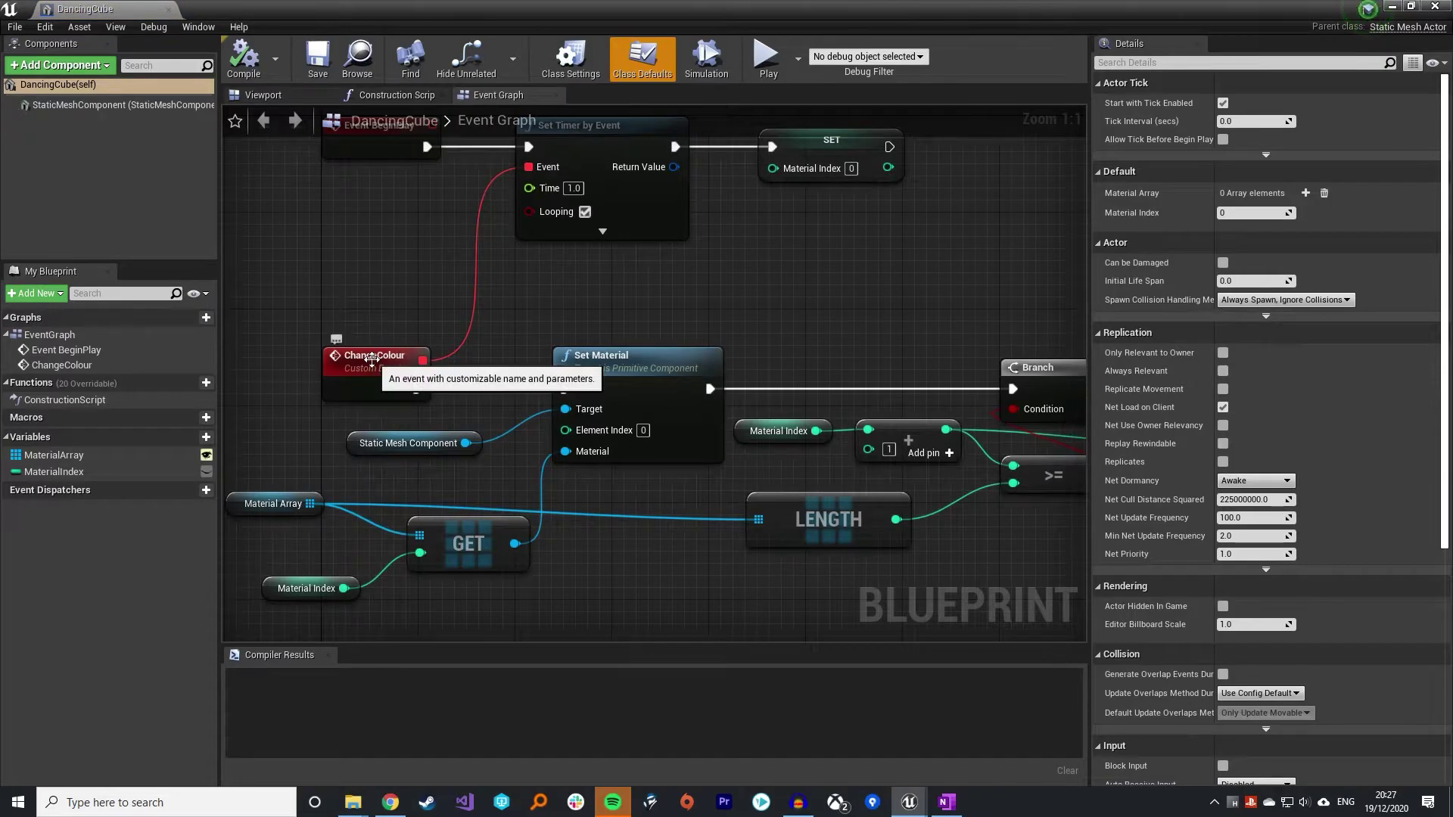
pyautogui.click(1391, 7)
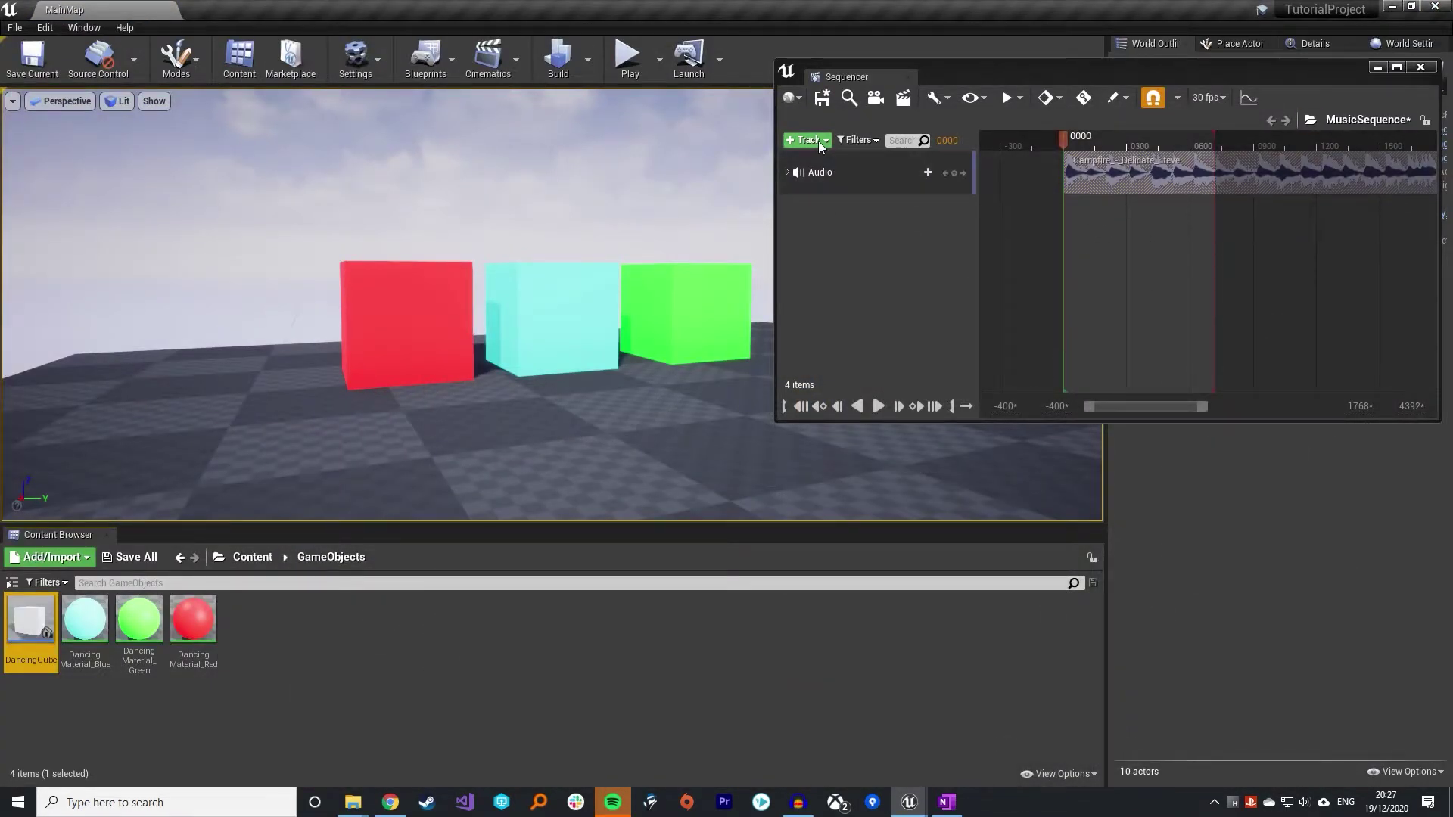
# Add DancingCube, DancingCube2 and DancingCube3 as actor tracks in MusicSequence
pyautogui.click(819, 141)
pyautogui.moveTo(929, 163)
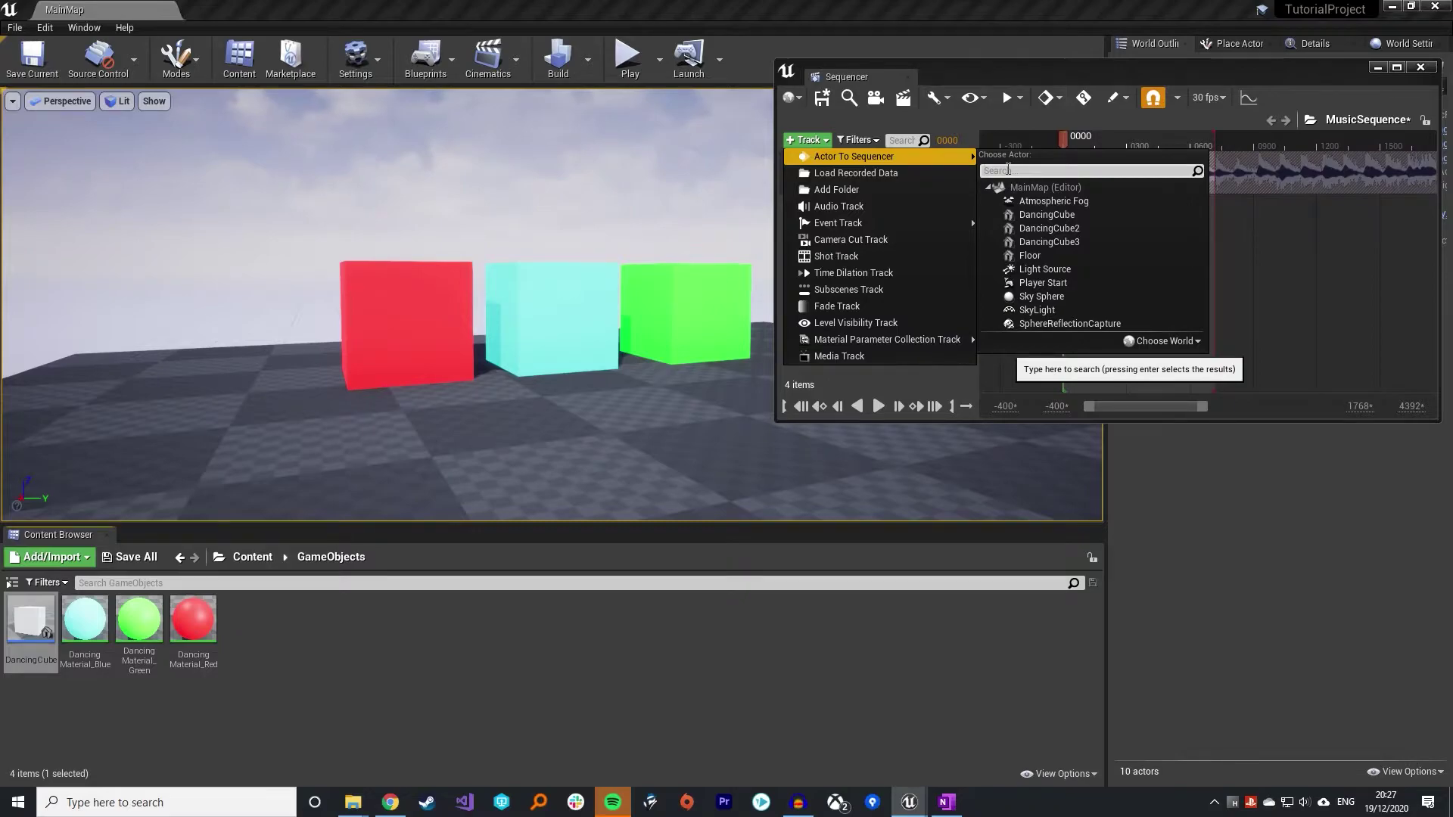
pyautogui.click(1102, 215)
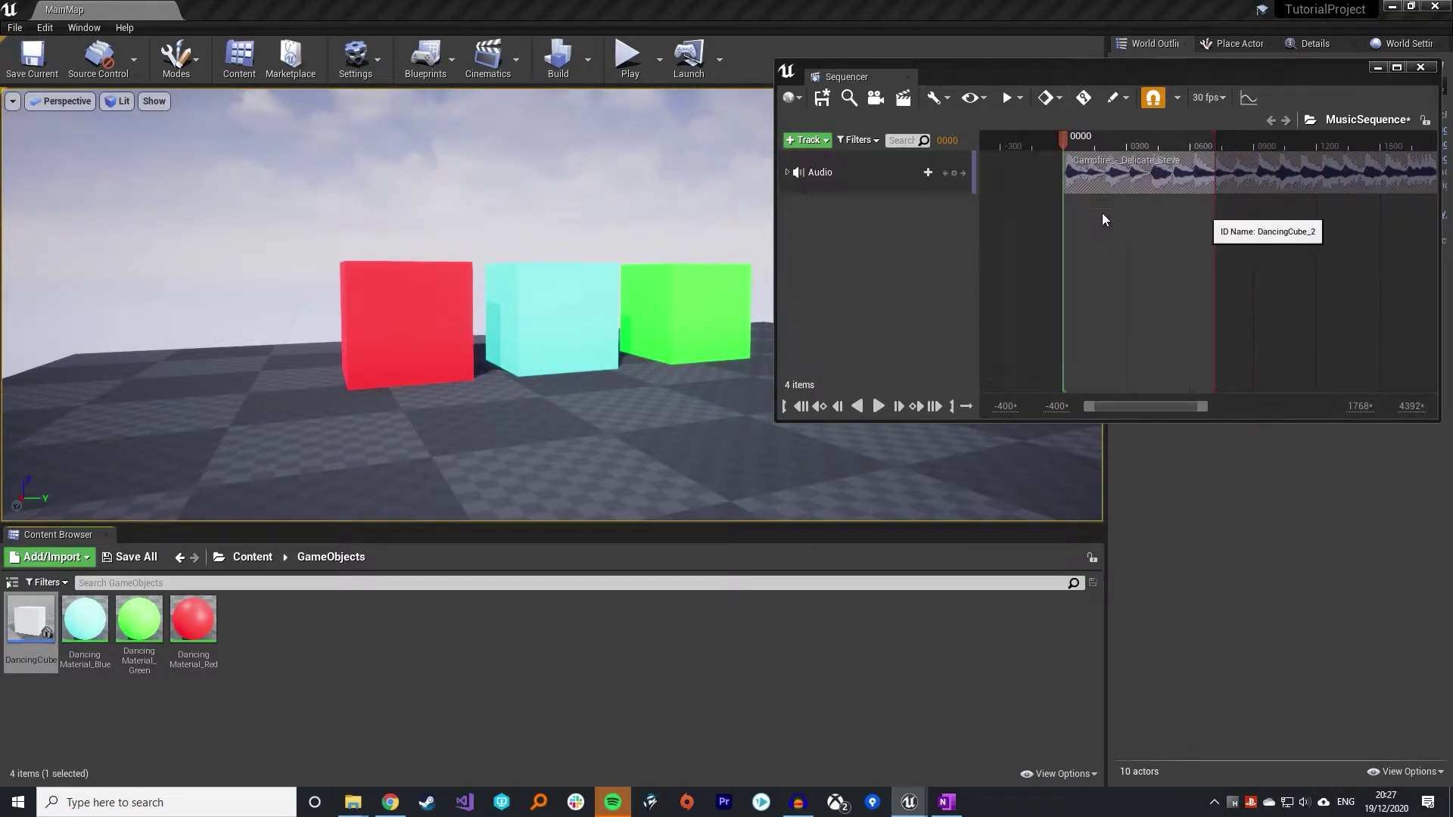
pyautogui.click(1397, 68)
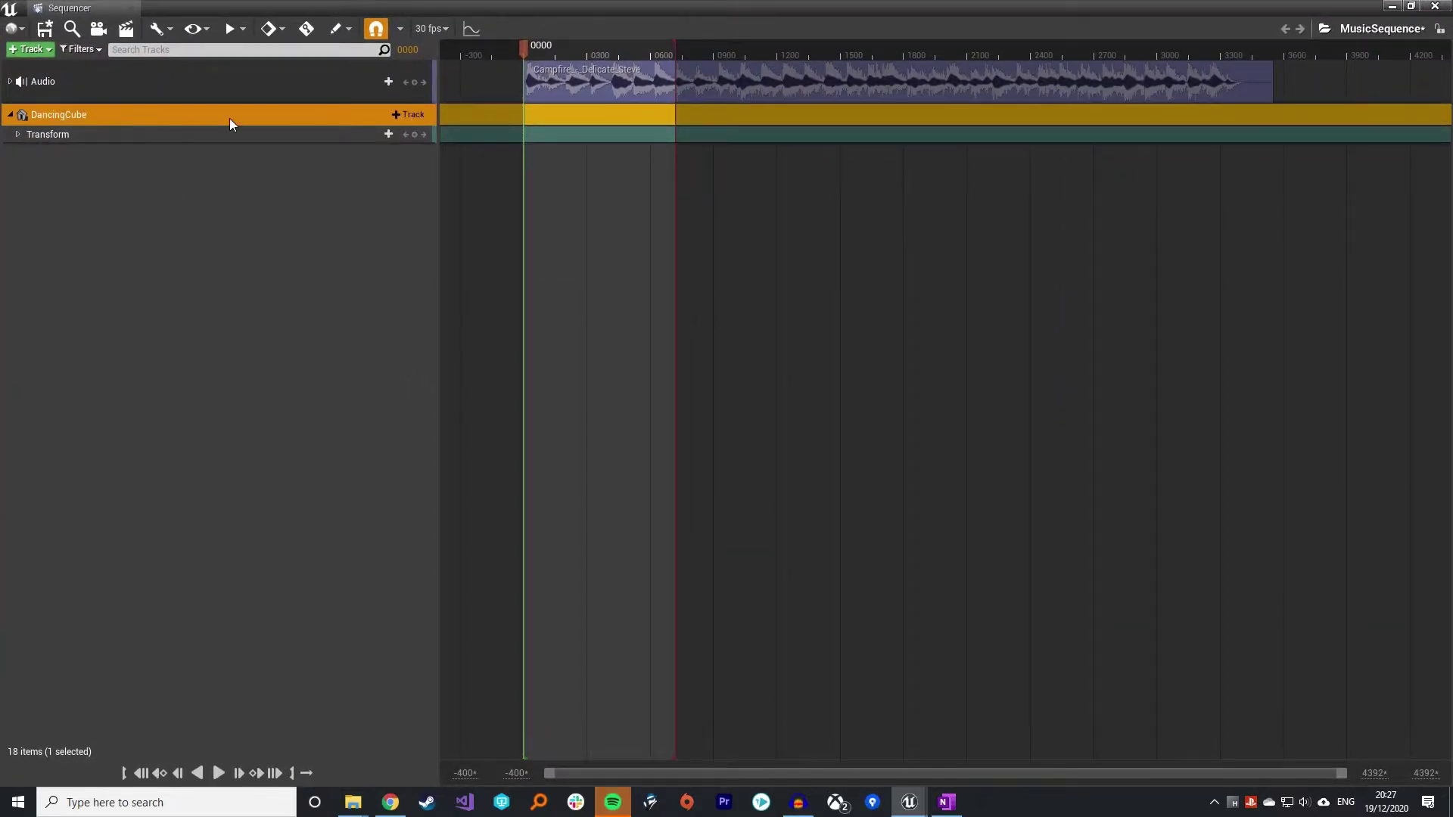
pyautogui.click(41, 49)
pyautogui.moveTo(114, 65)
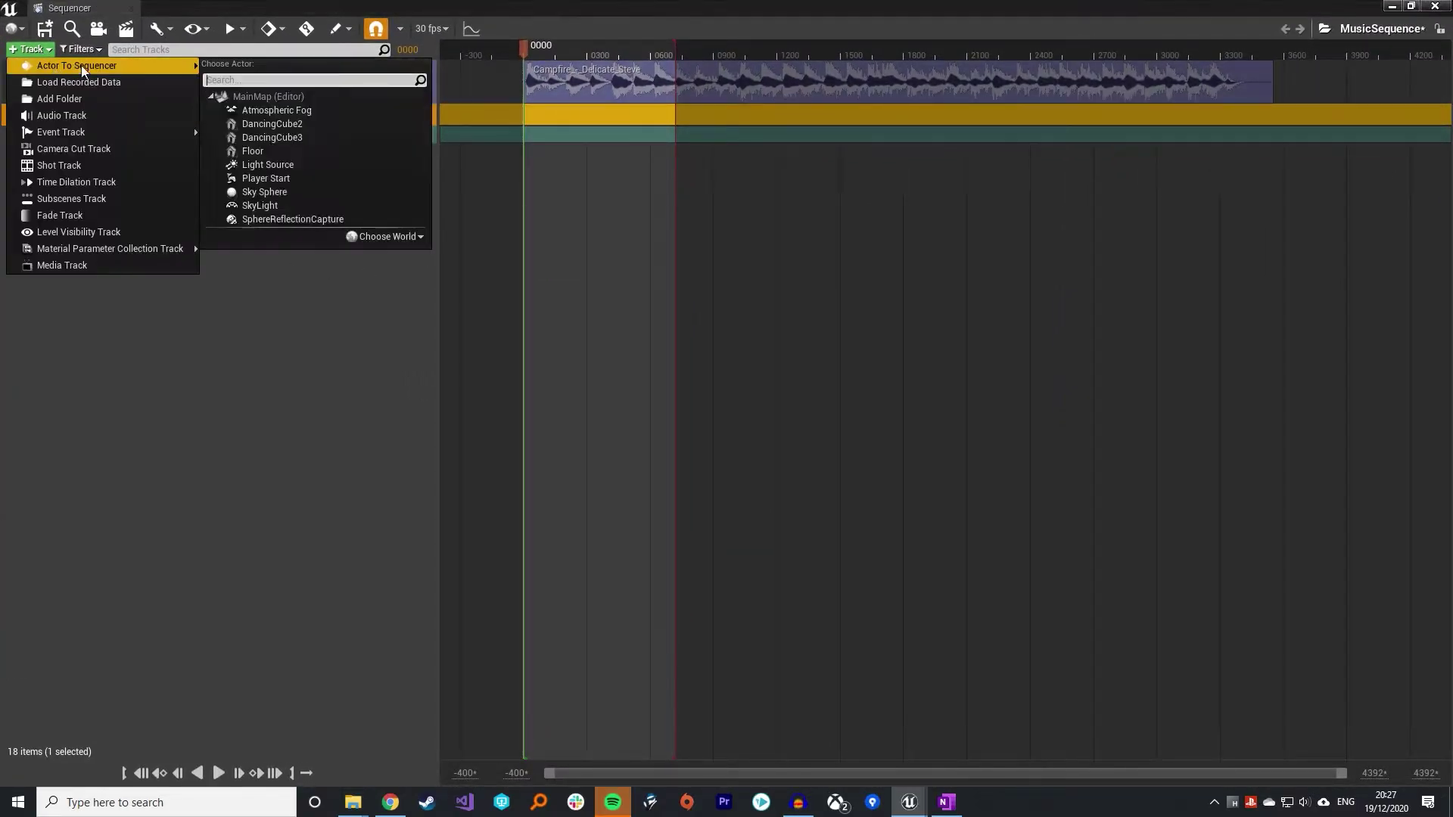
pyautogui.click(306, 126)
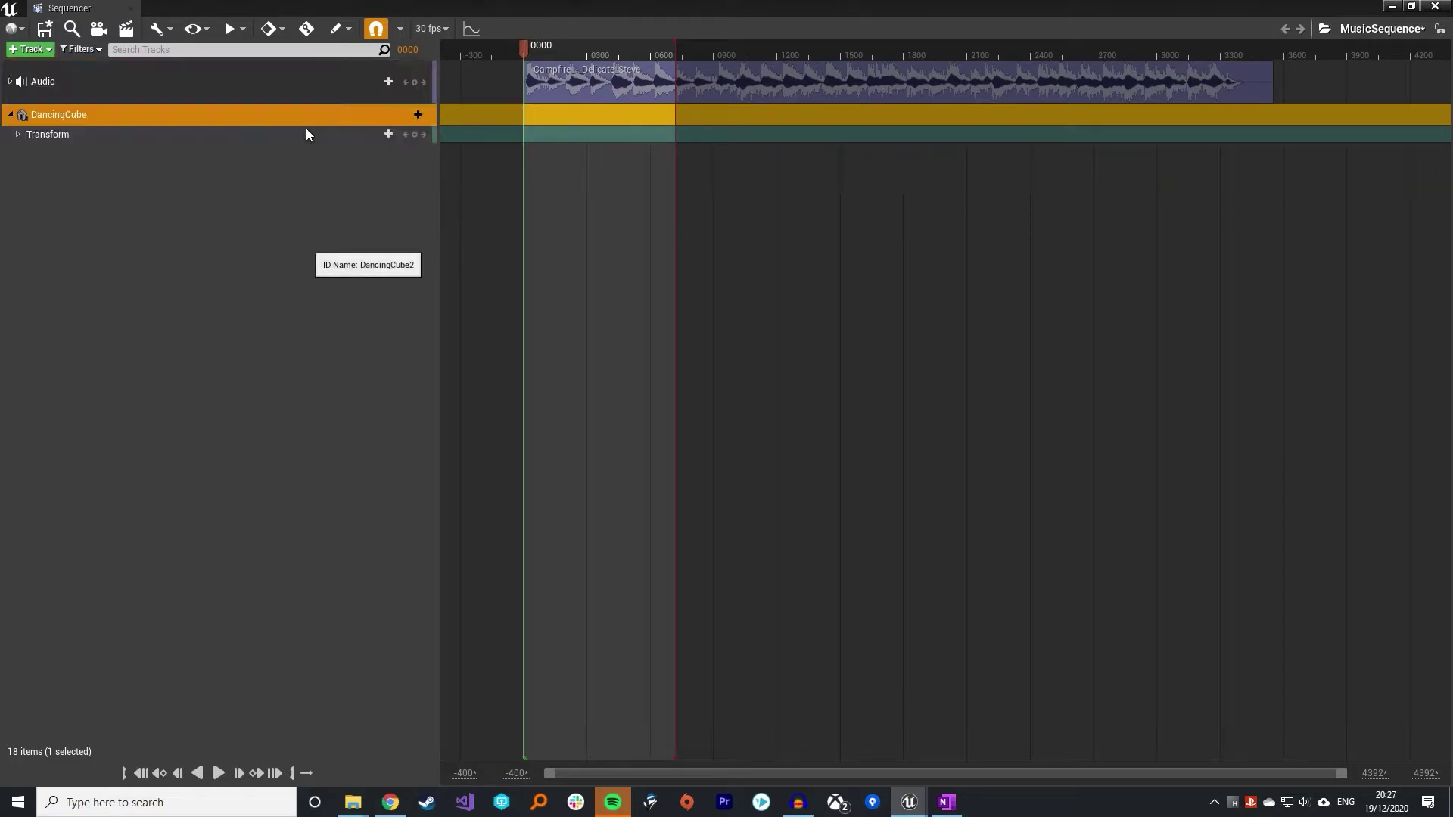
pyautogui.click(36, 49)
pyautogui.moveTo(149, 68)
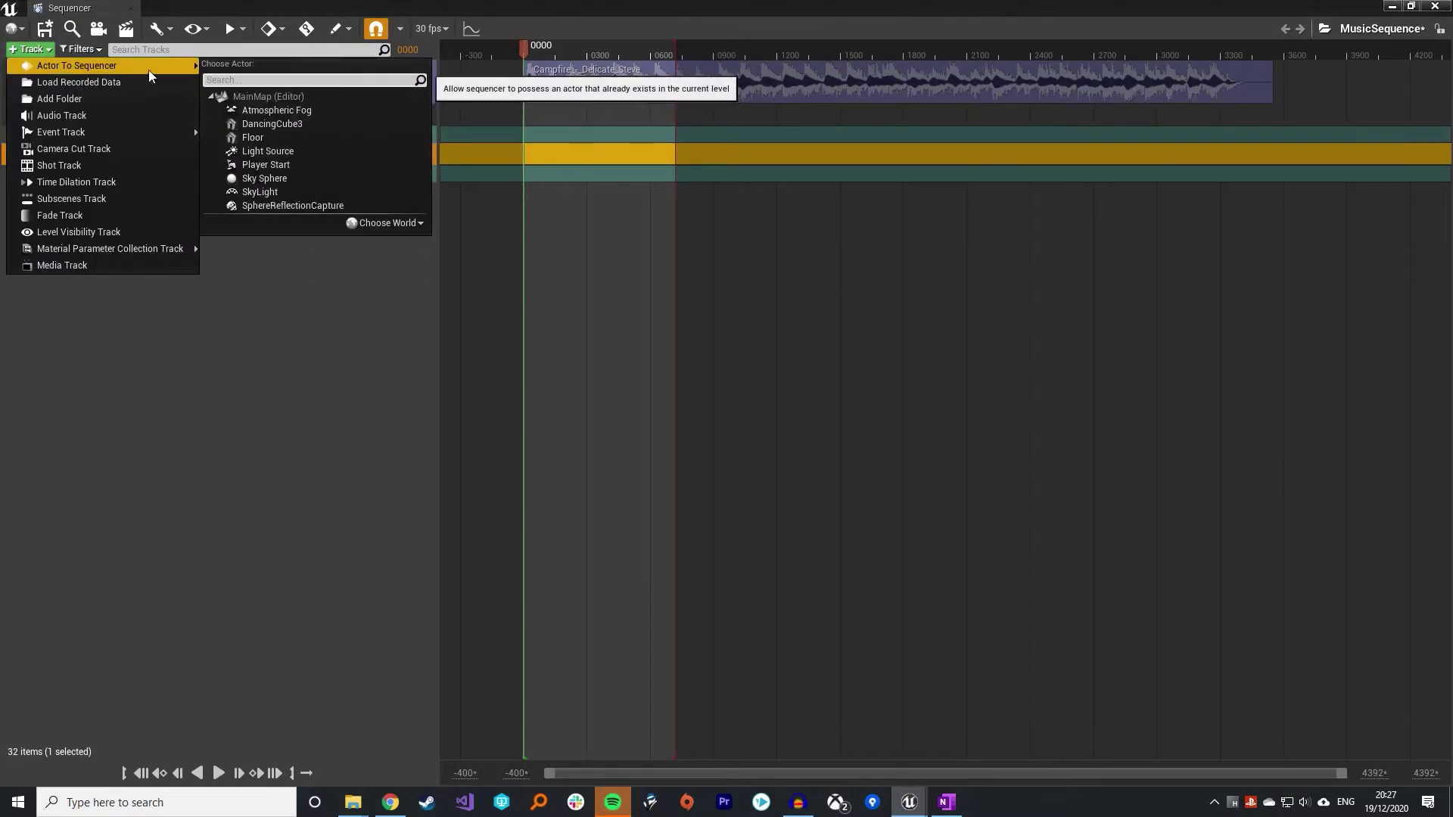
pyautogui.click(325, 129)
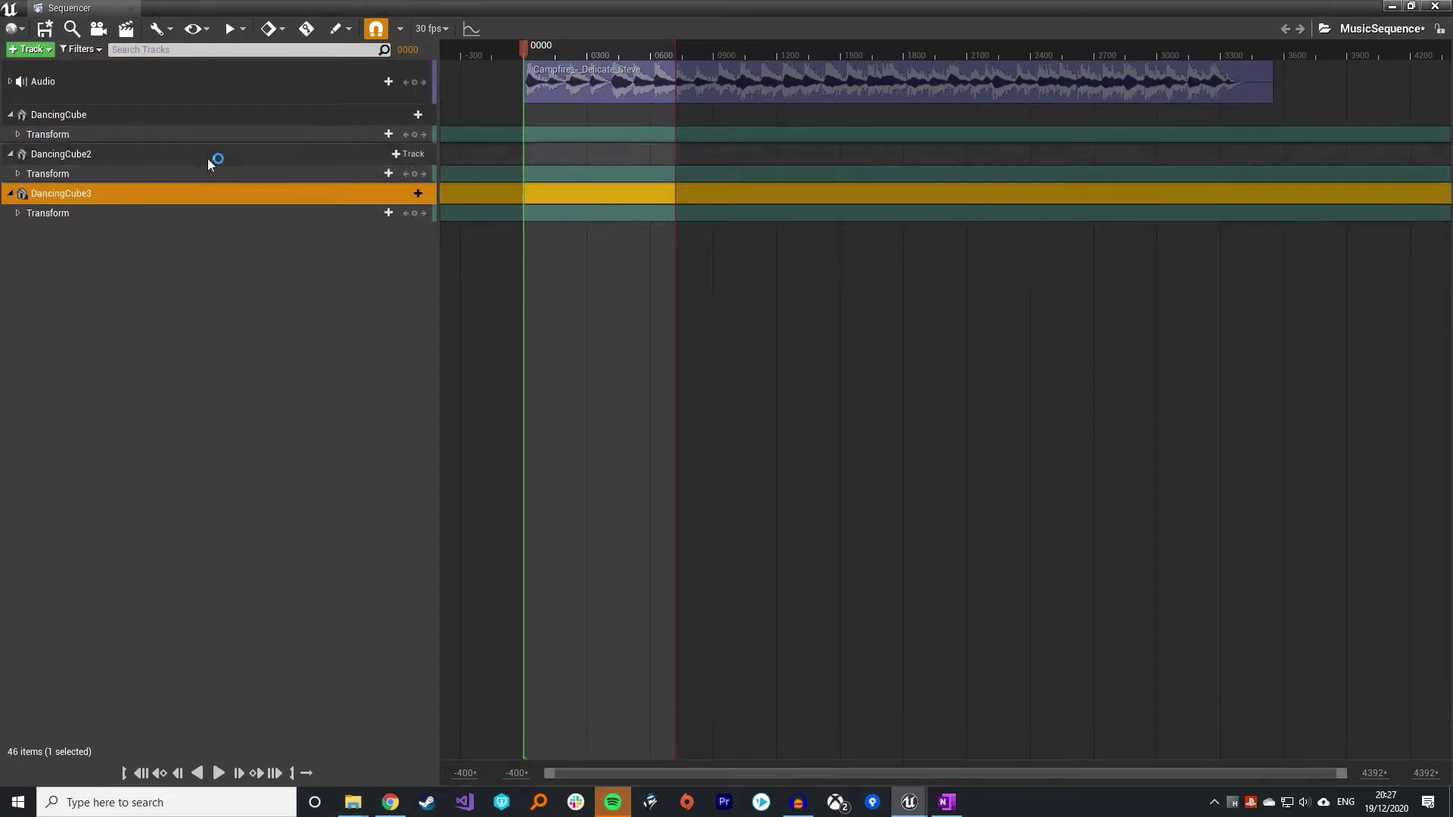
pyautogui.click(18, 135)
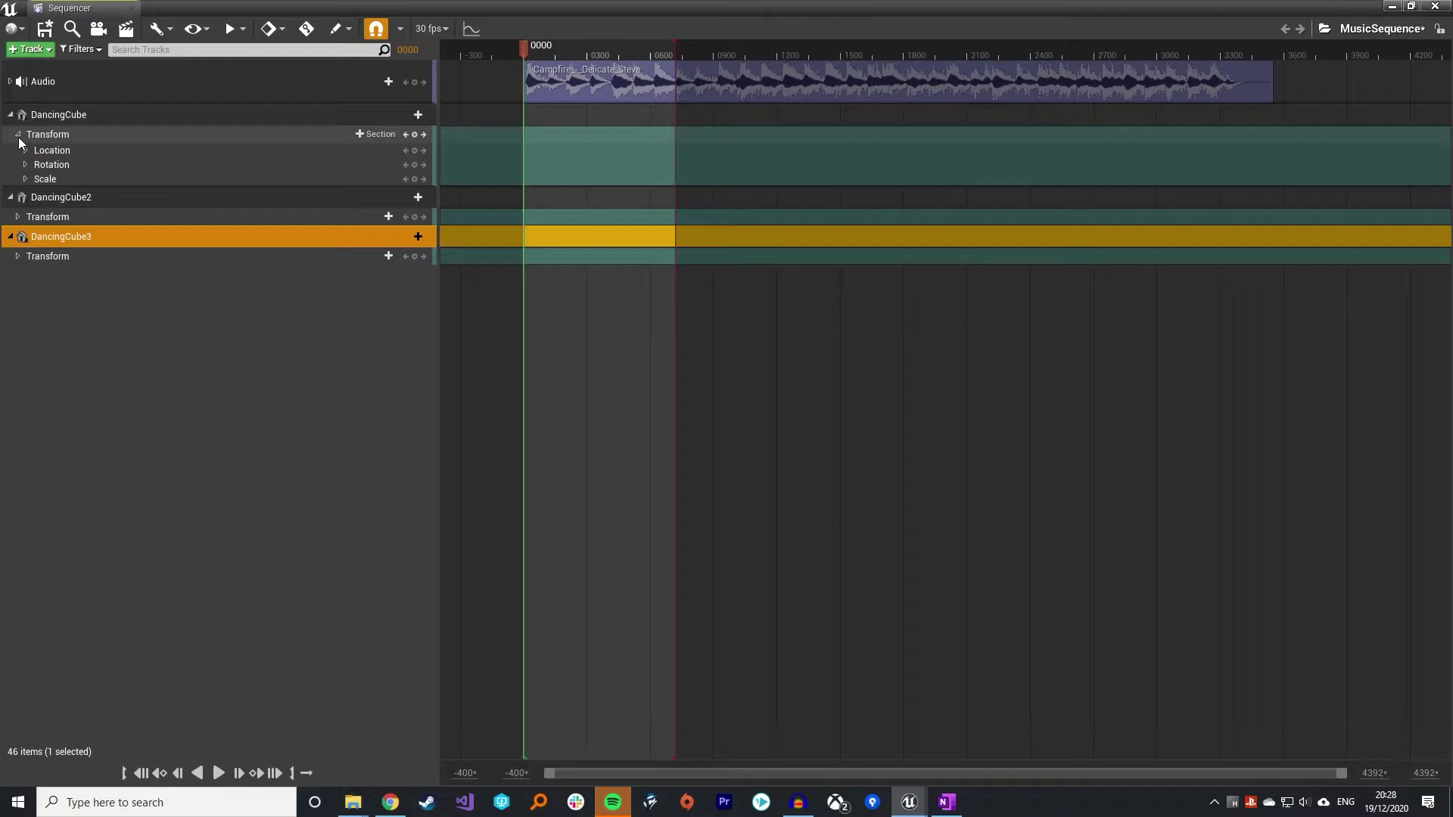
# Add an Events trigger track to DancingCube and move the playhead to about frame 0019
pyautogui.click(18, 136)
pyautogui.click(407, 115)
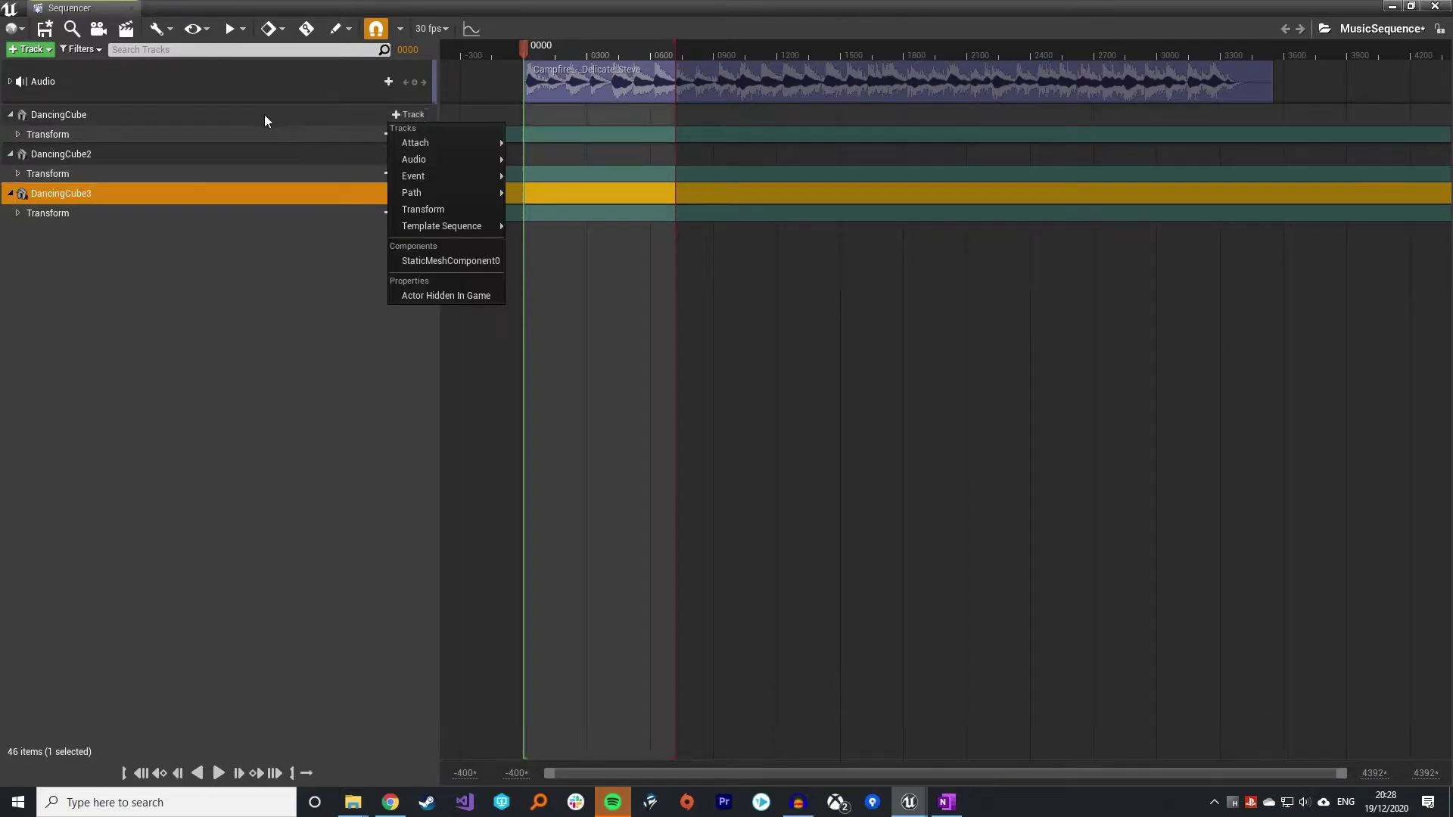
pyautogui.moveTo(479, 179)
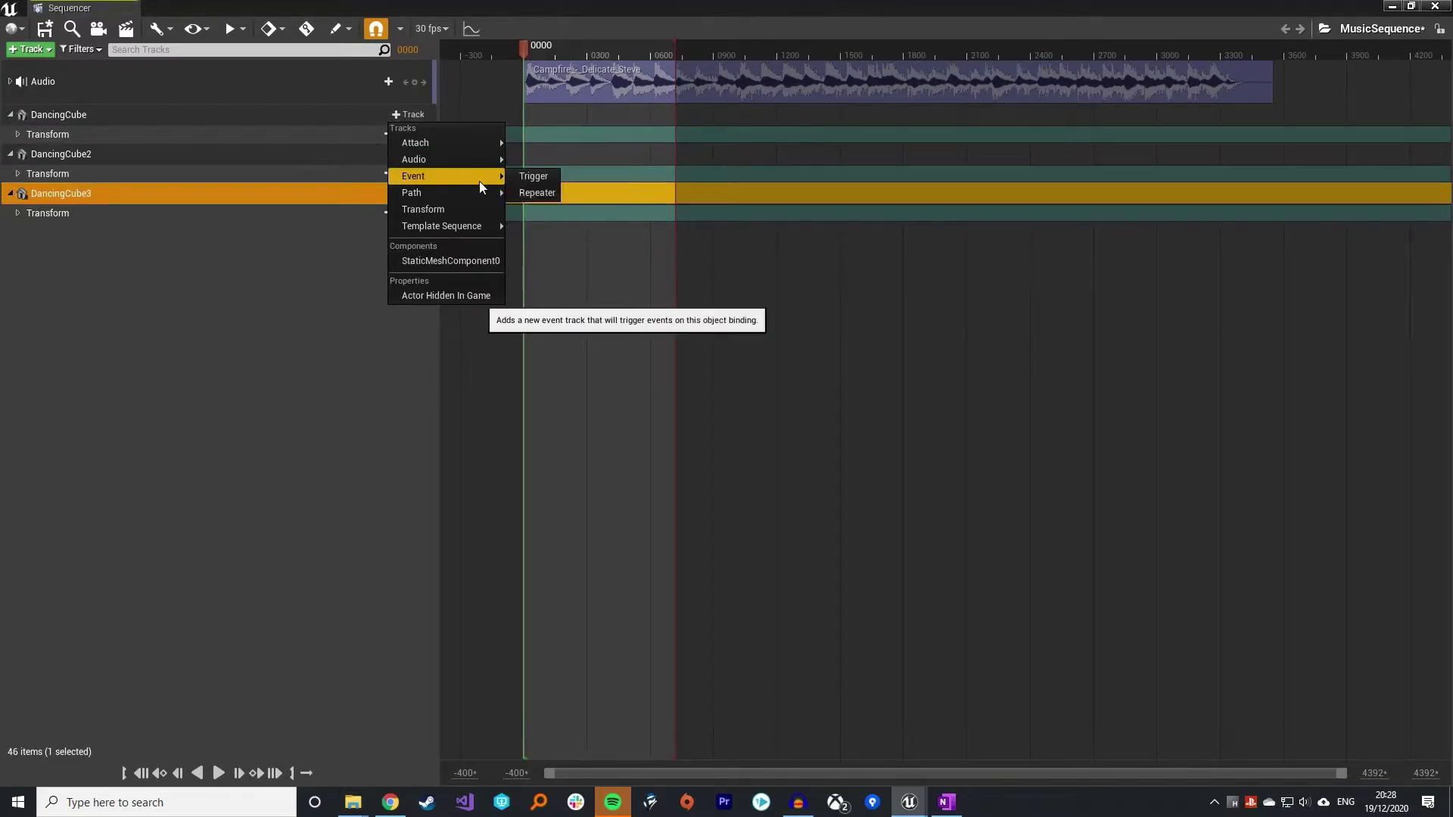
pyautogui.click(528, 177)
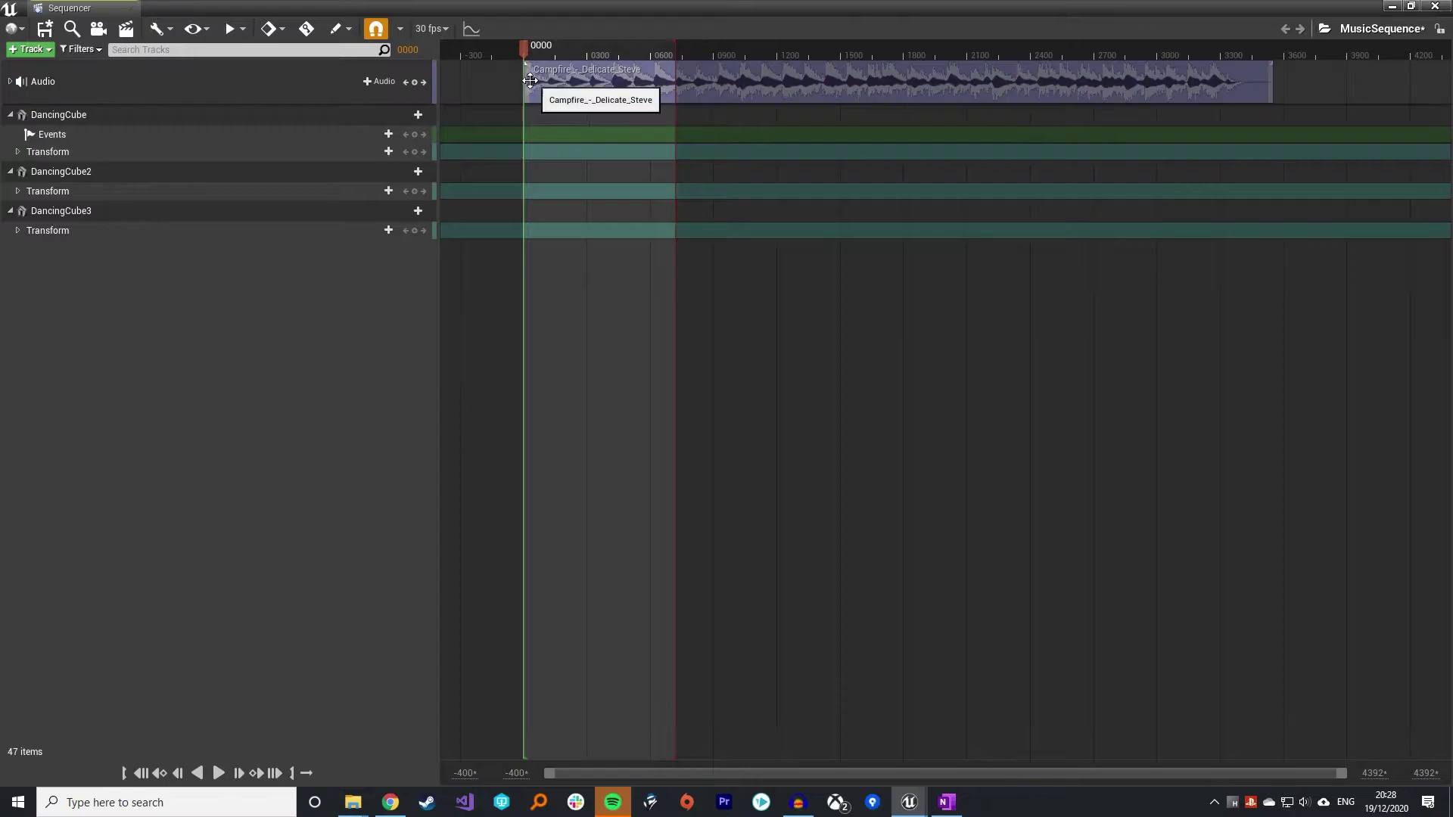
pyautogui.keyDown('ctrl'); pyautogui.scroll(3, 539, 98); pyautogui.keyUp('ctrl')
pyautogui.keyDown('ctrl'); pyautogui.scroll(5, 560, 103); pyautogui.keyUp('ctrl')
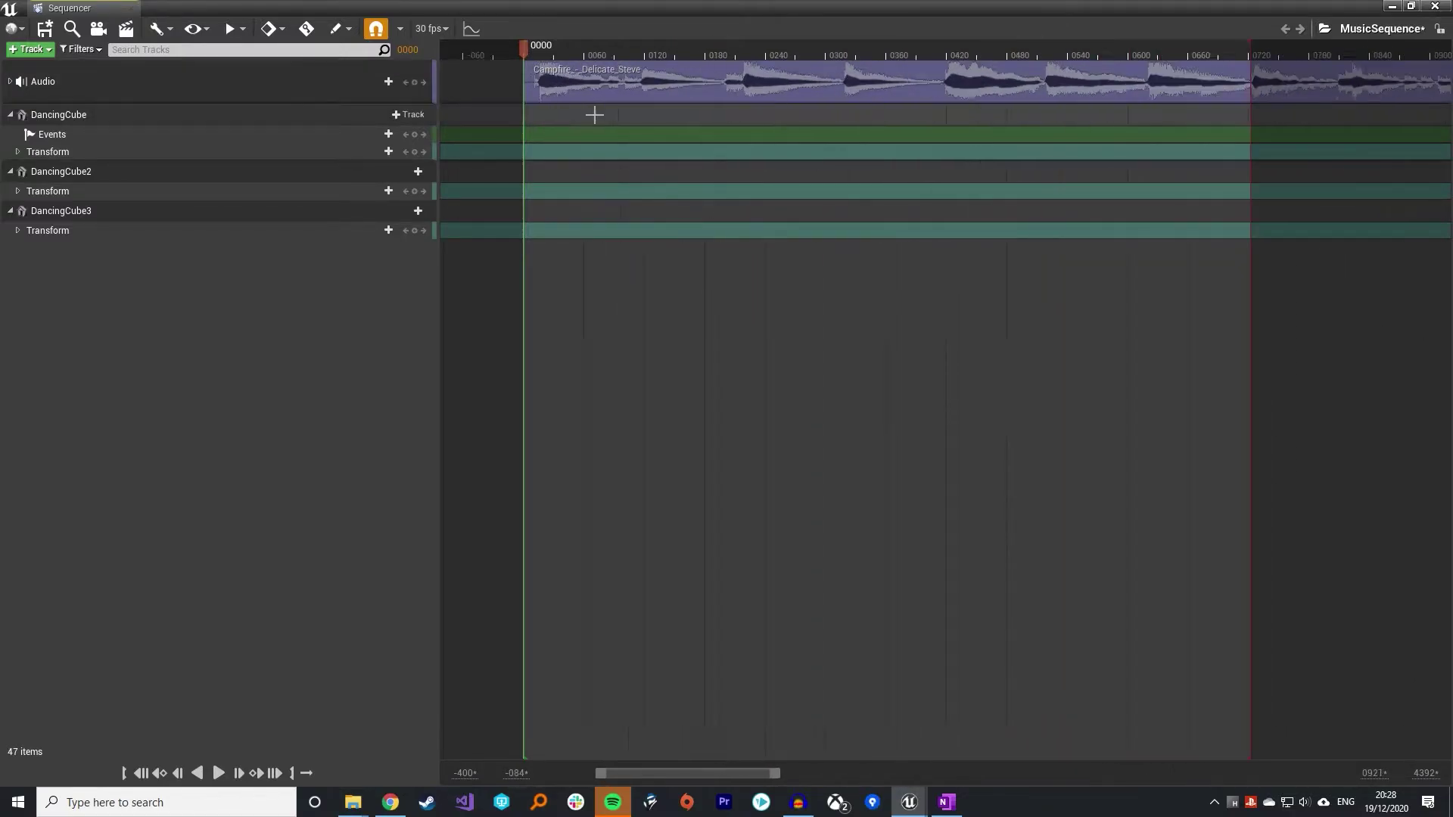
pyautogui.moveTo(522, 47); pyautogui.dragTo(541, 49)
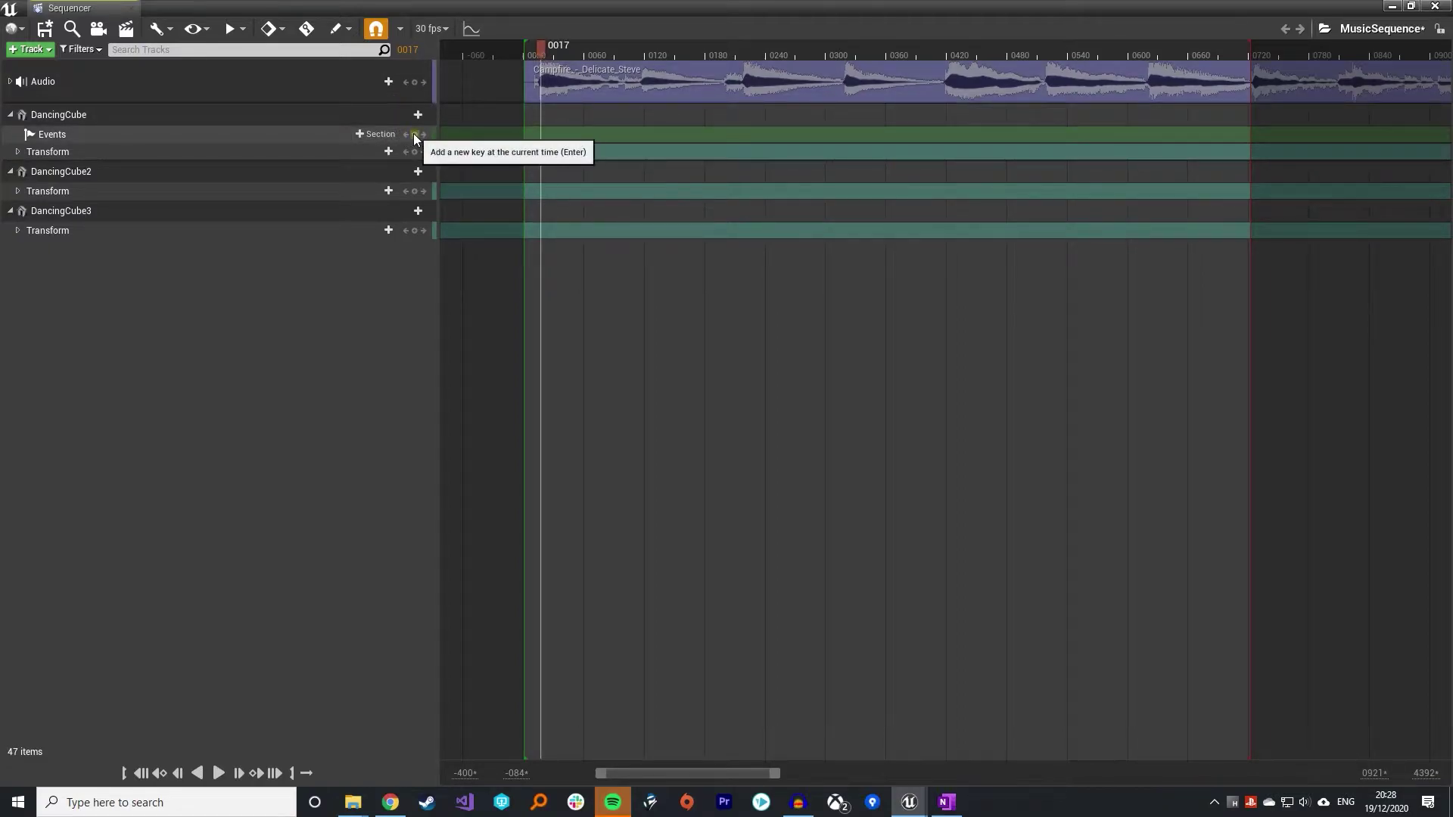
# Quick-bind DancingCube's frame-0017 event key to Change Colour and save the SequenceDirector
pyautogui.rightClick(540, 135)
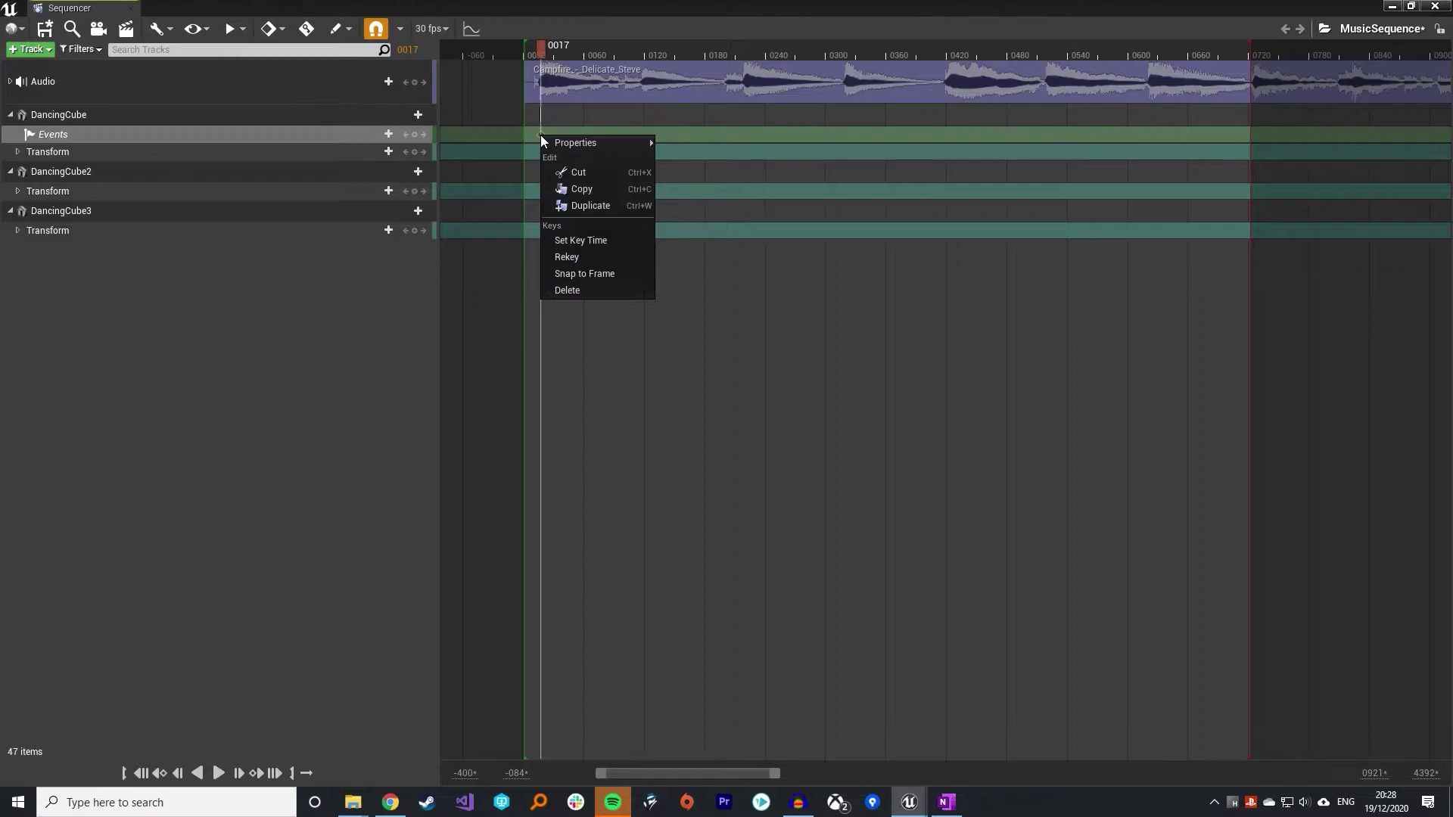
pyautogui.moveTo(584, 139)
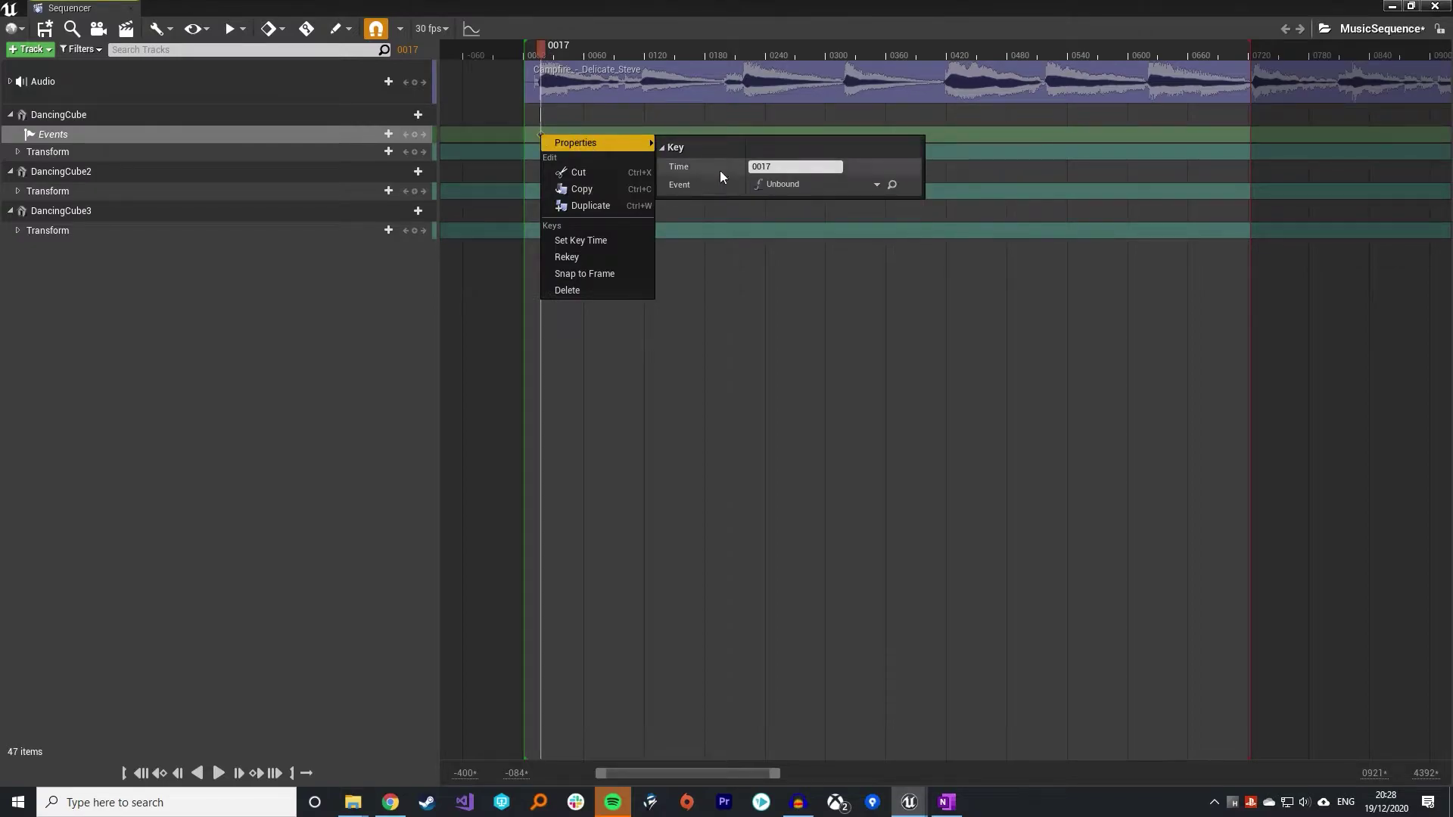
pyautogui.click(860, 185)
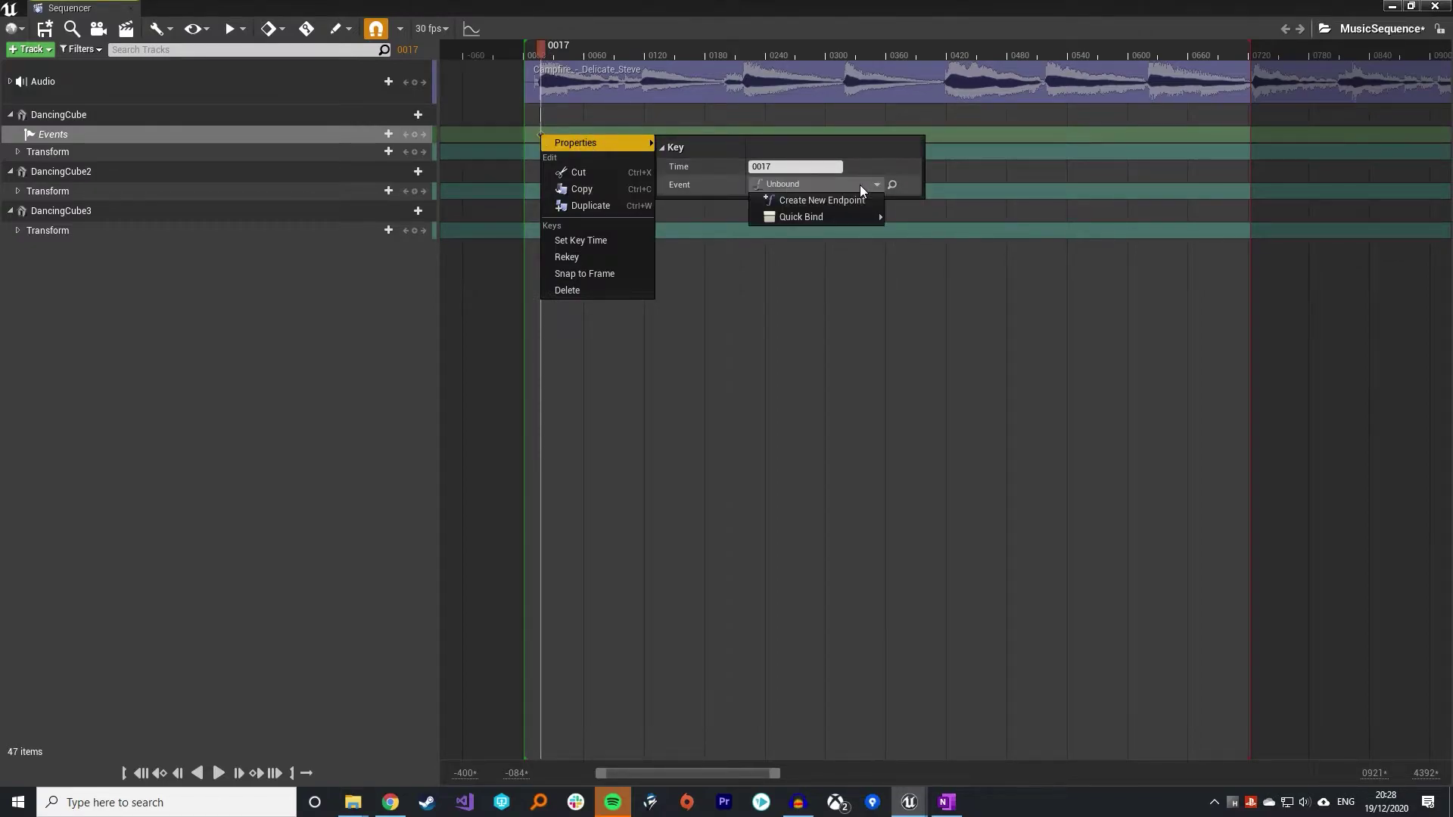
pyautogui.moveTo(858, 220)
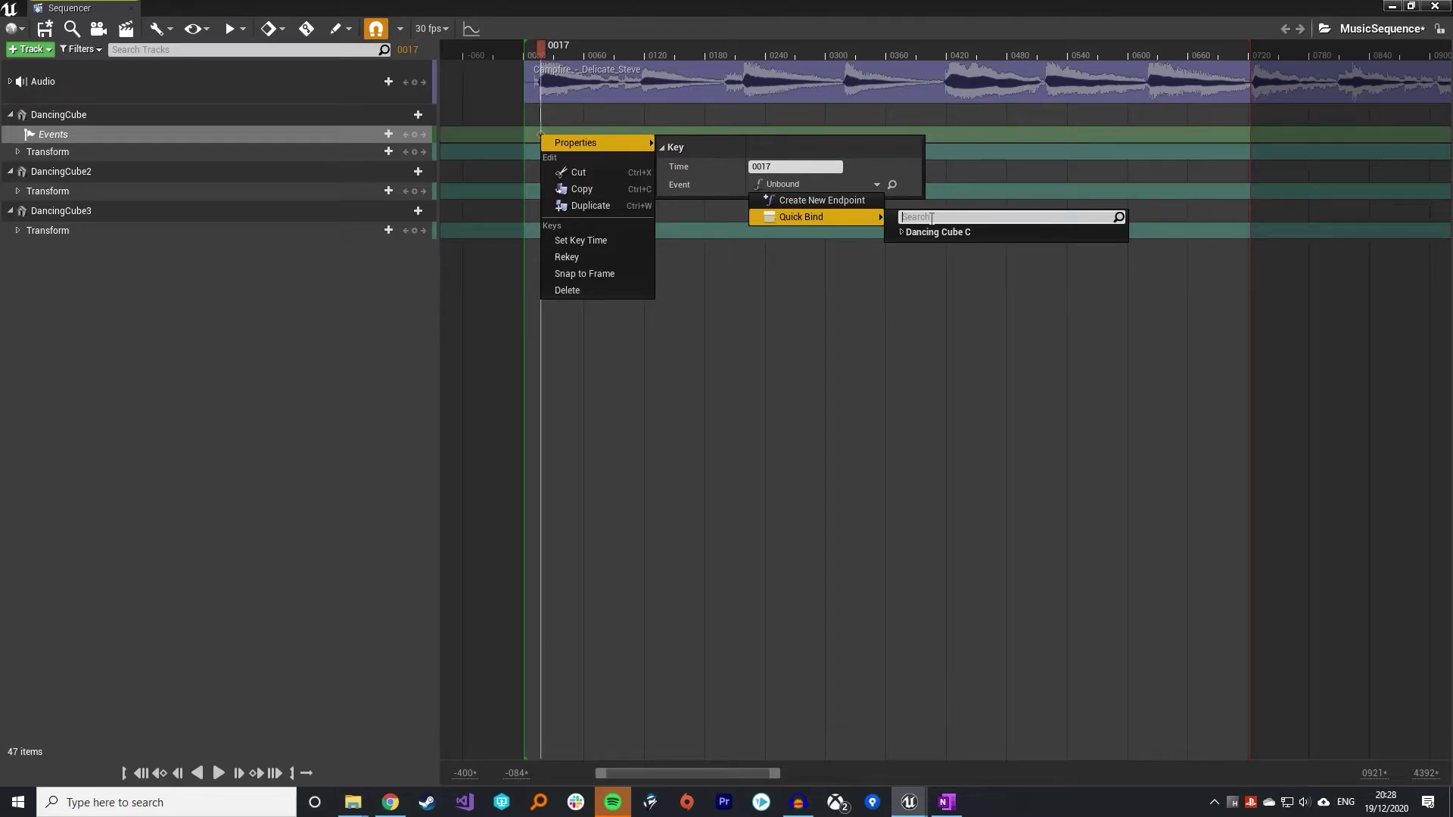
pyautogui.write('cha')
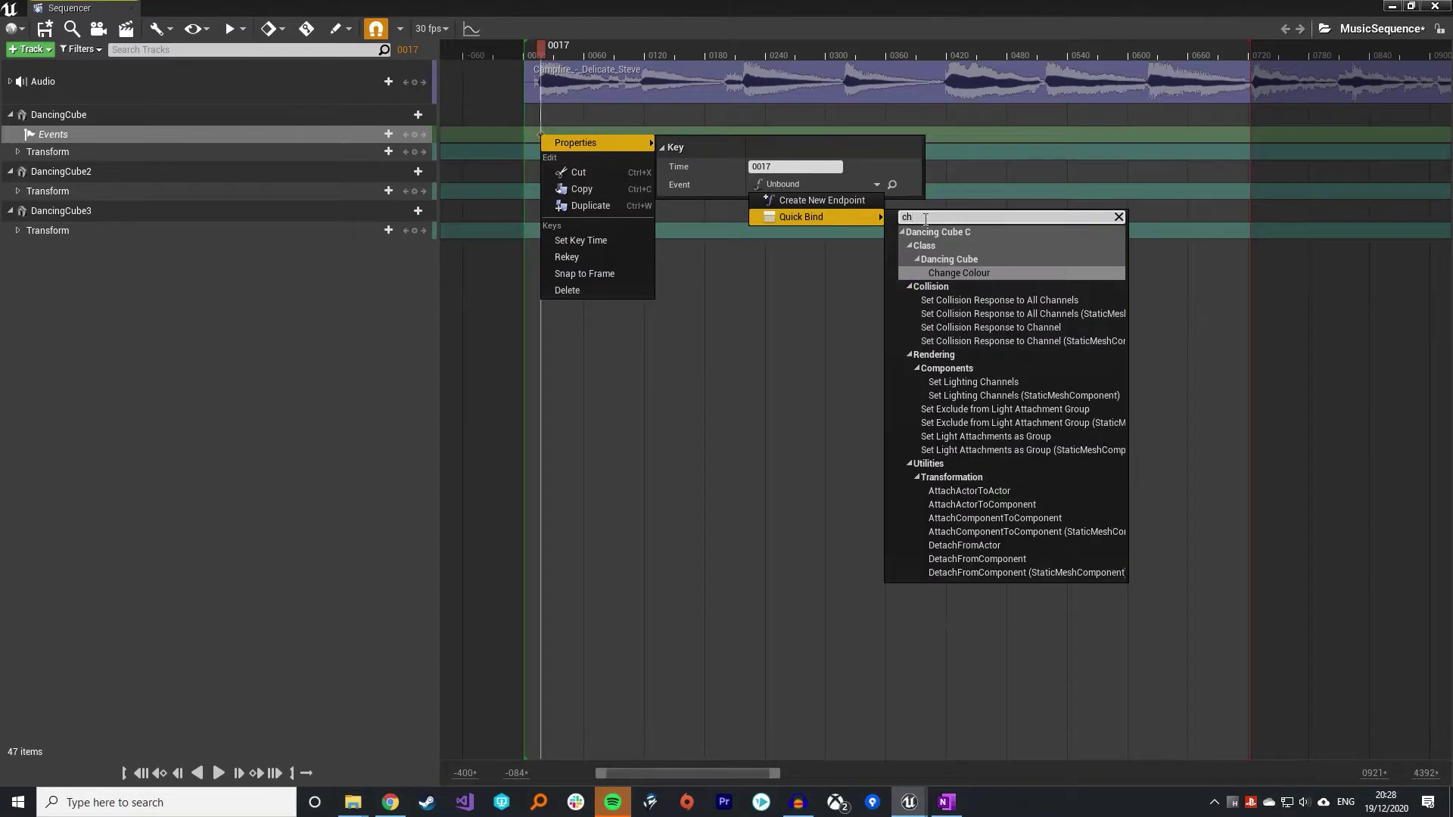
pyautogui.click(988, 272)
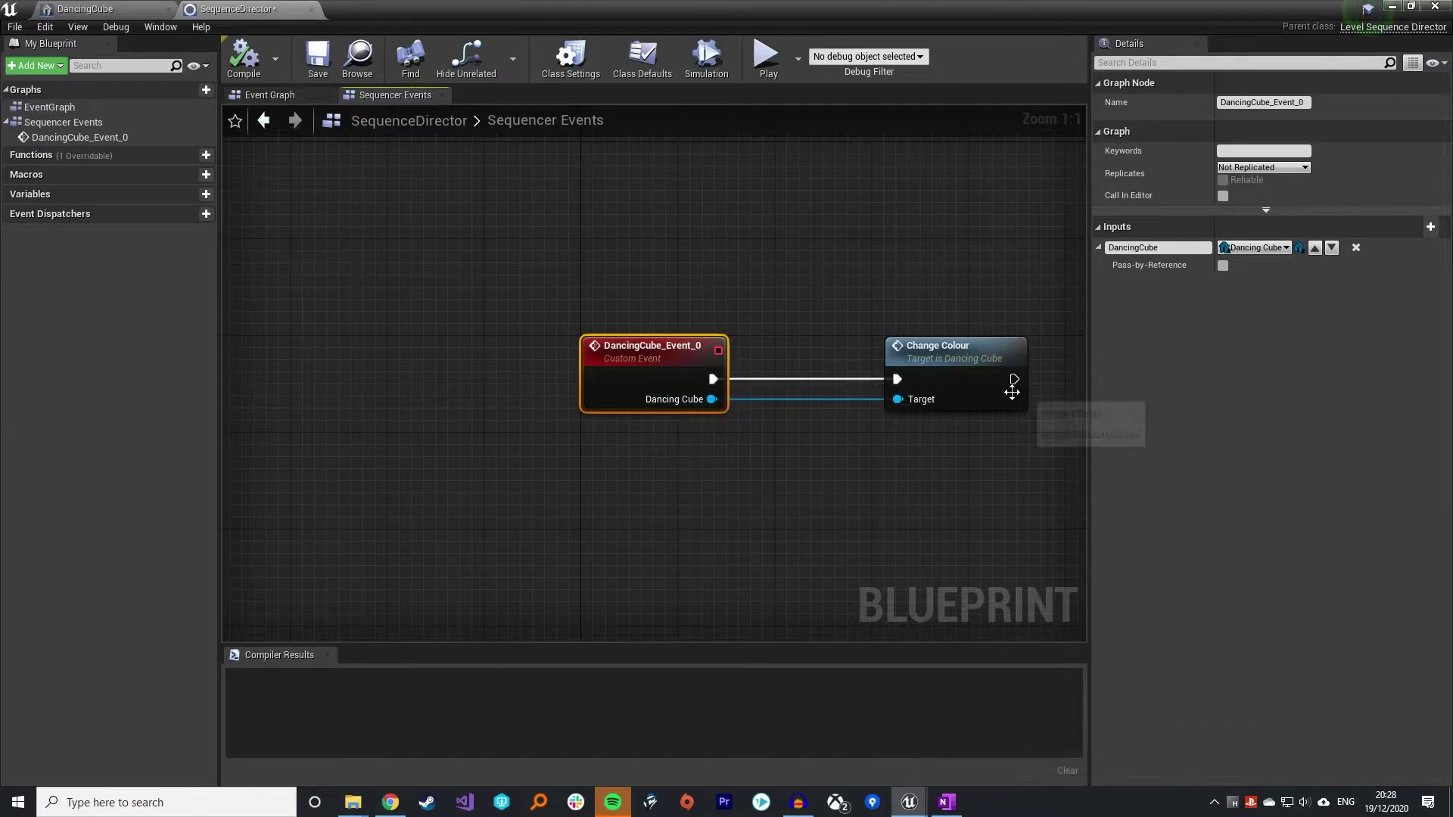
pyautogui.click(317, 59)
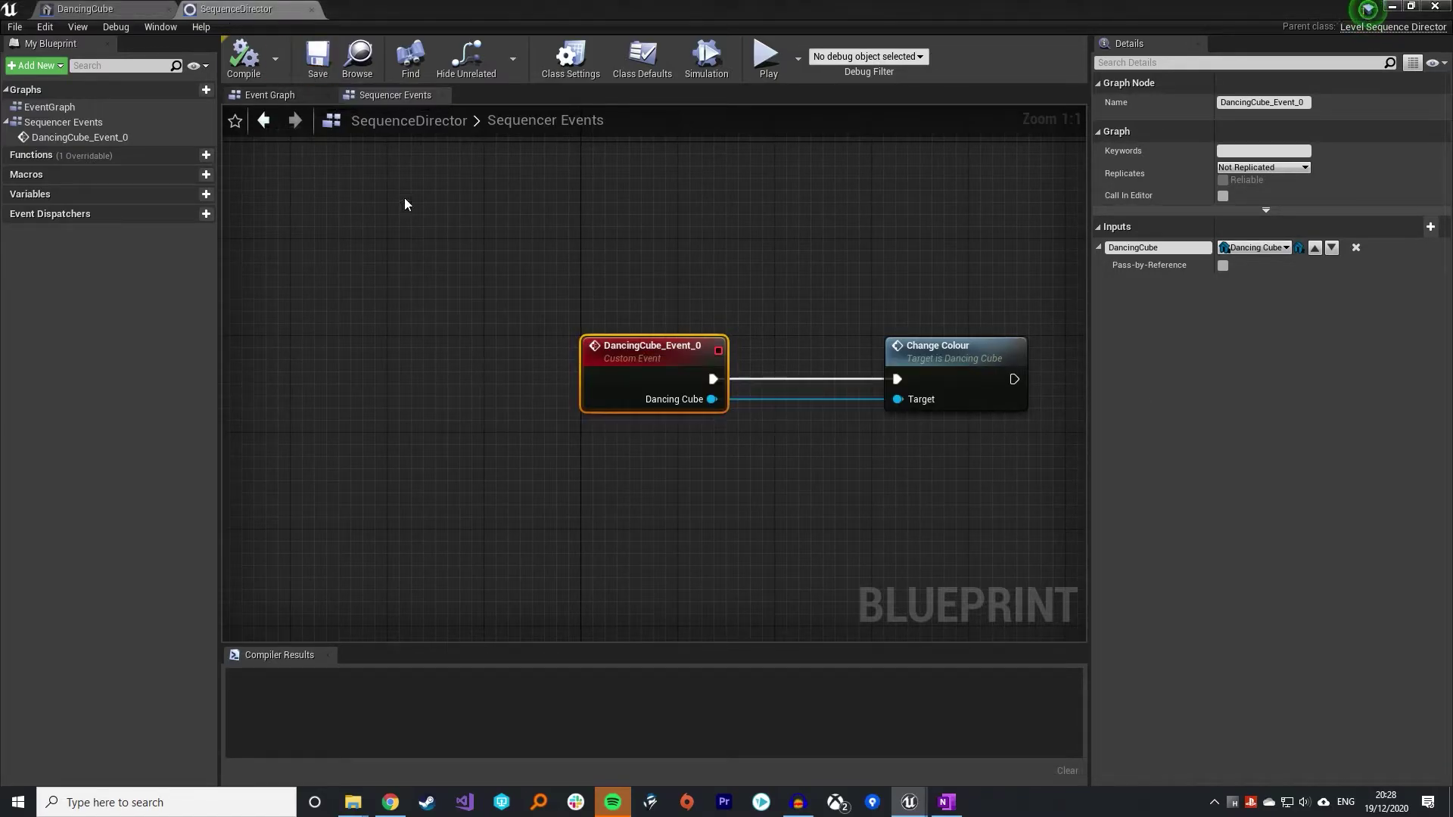
pyautogui.click(111, 8)
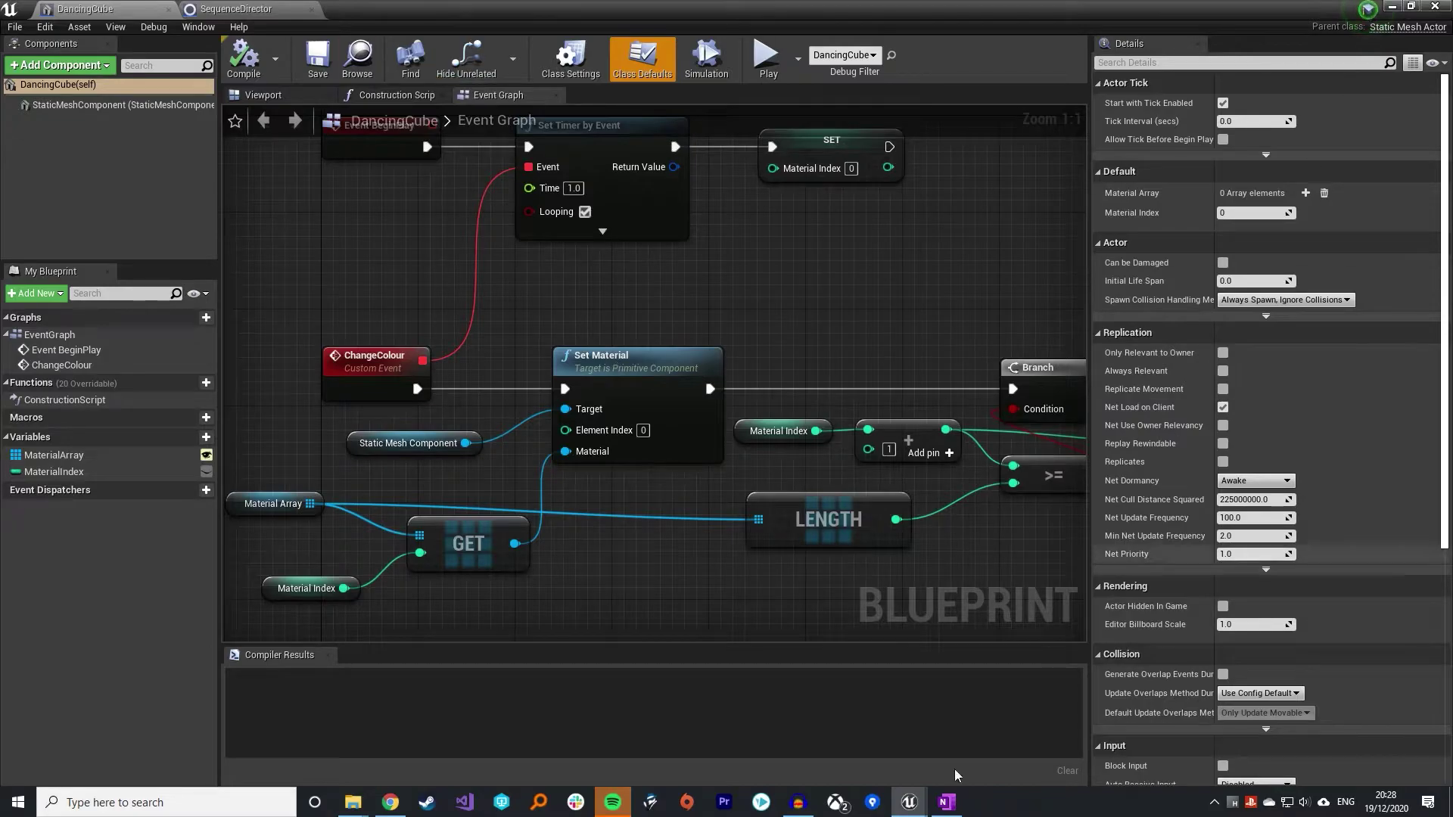
# Add Events trigger tracks to DancingCube2 and DancingCube3, and key DancingCube2's events at frame 0017
pyautogui.moveTo(909, 802)
pyautogui.click(1048, 744)
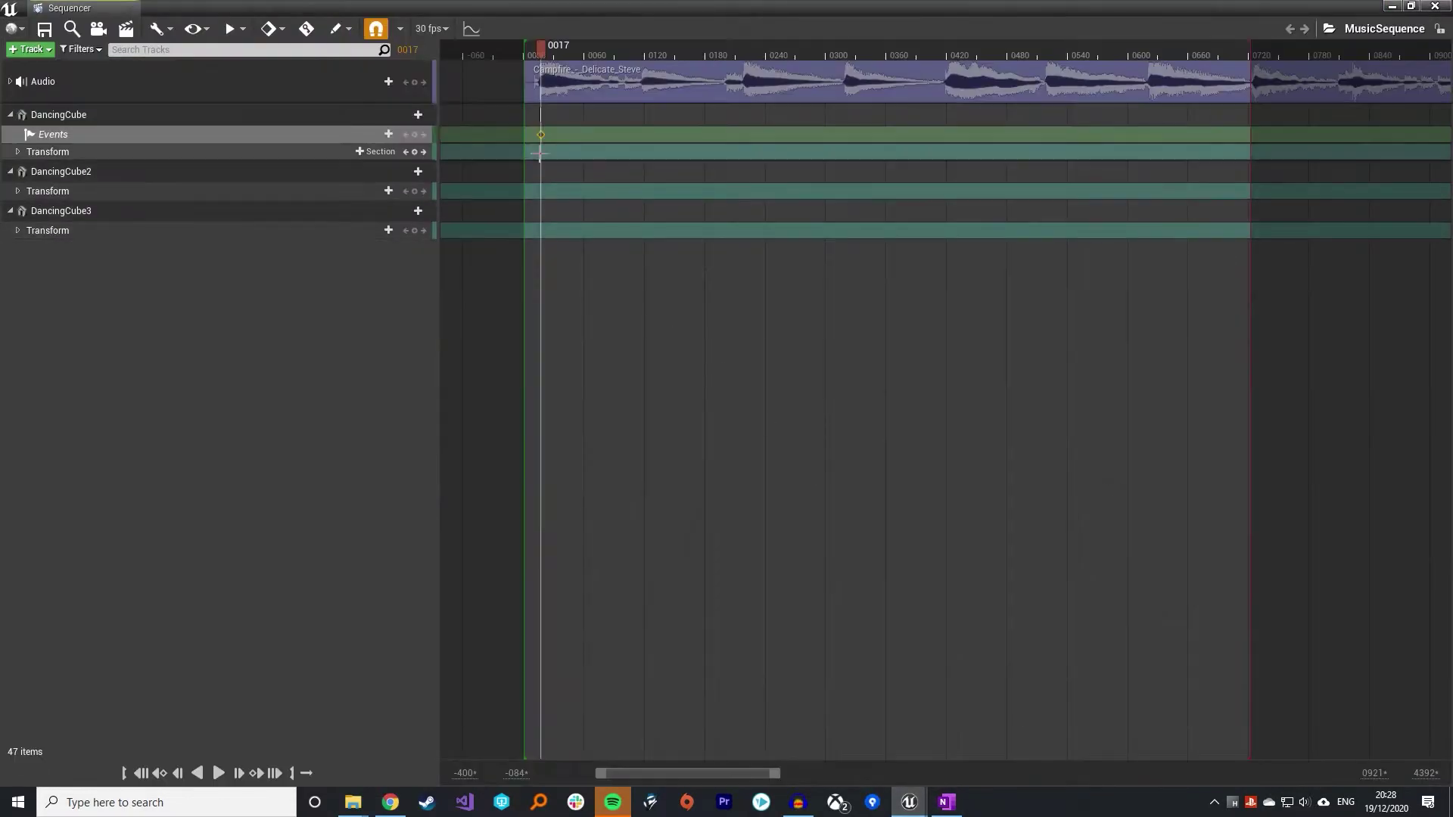
pyautogui.click(404, 171)
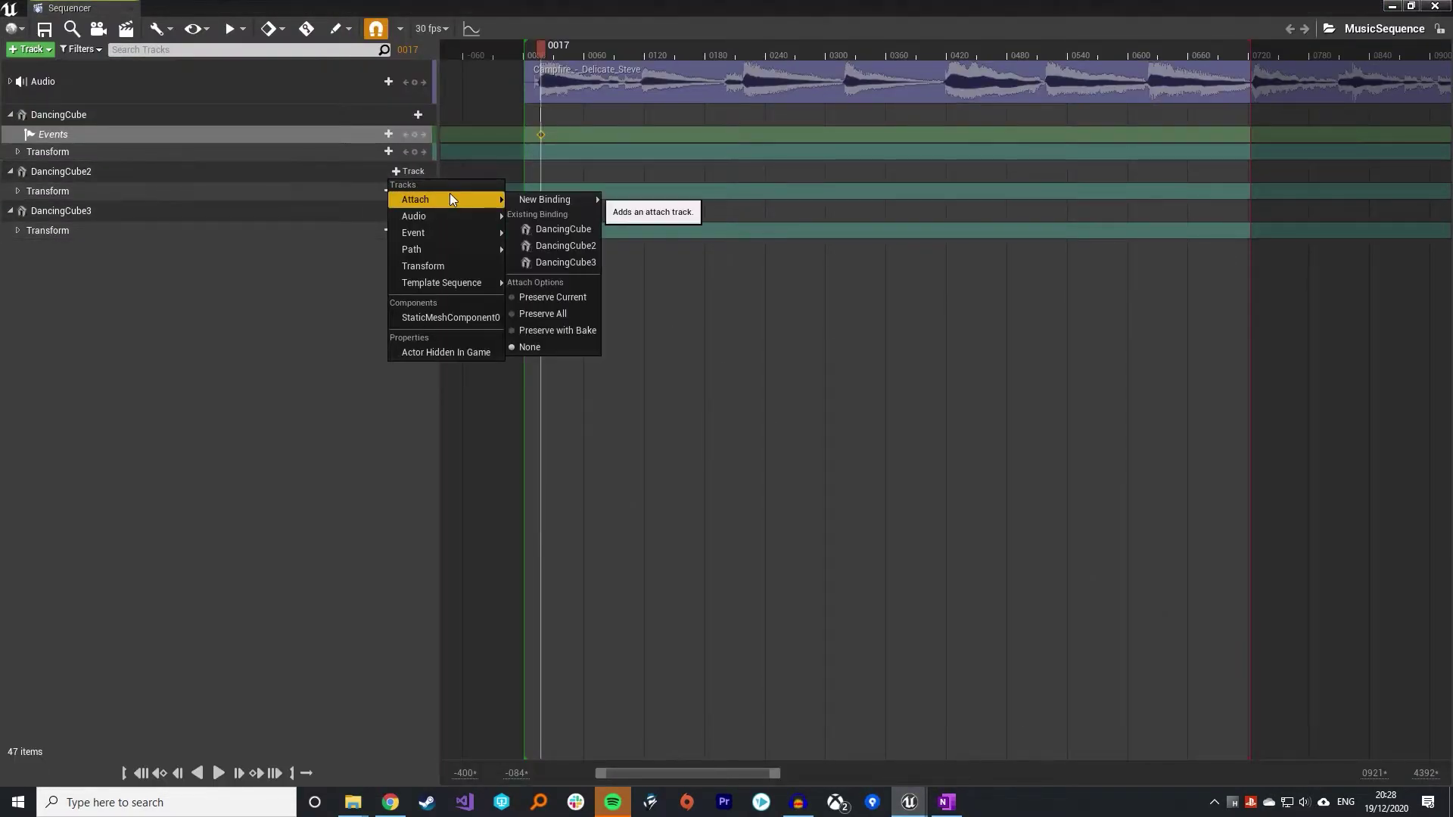
pyautogui.moveTo(456, 225)
pyautogui.click(532, 232)
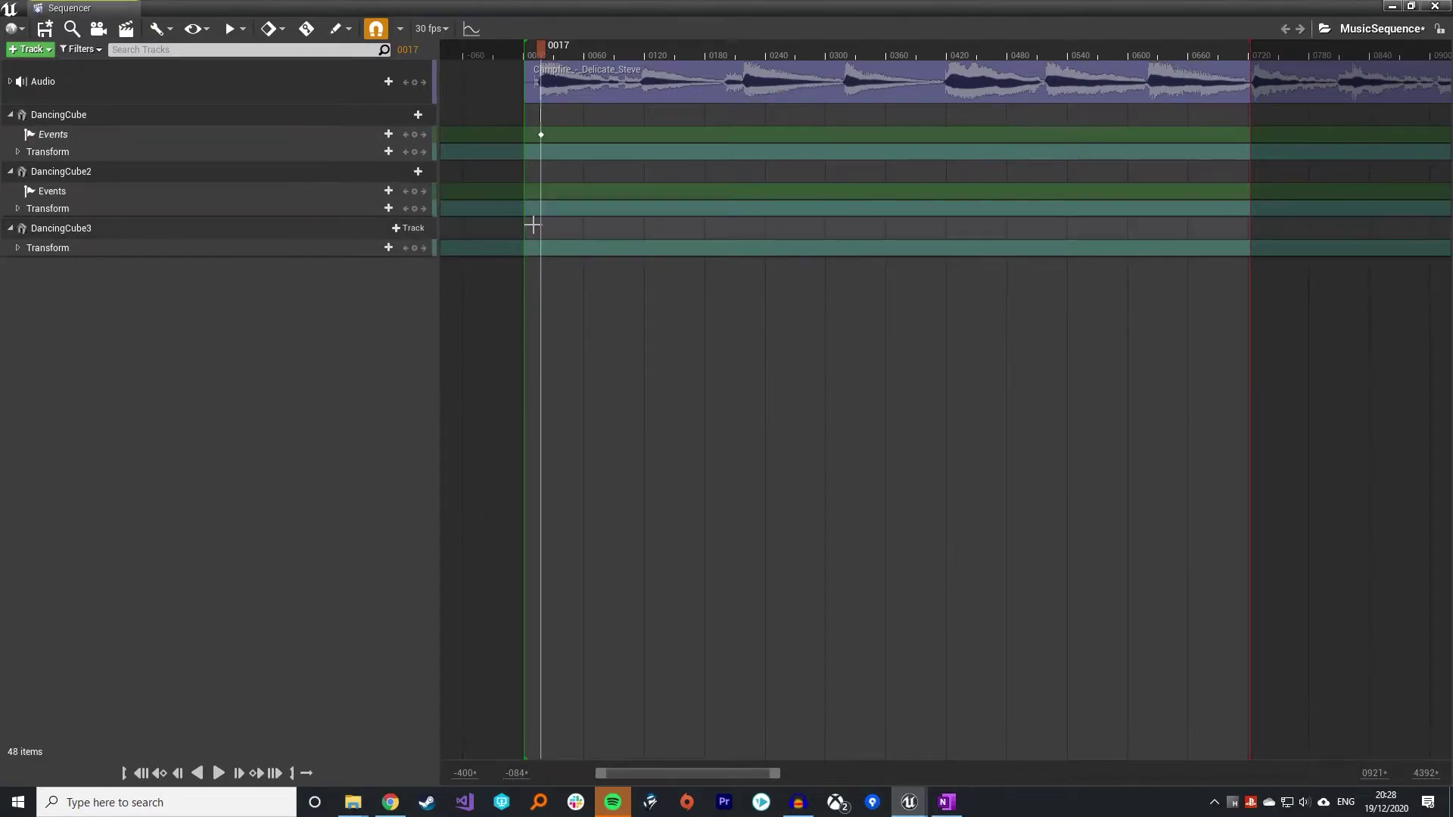
pyautogui.click(407, 229)
pyautogui.moveTo(467, 288)
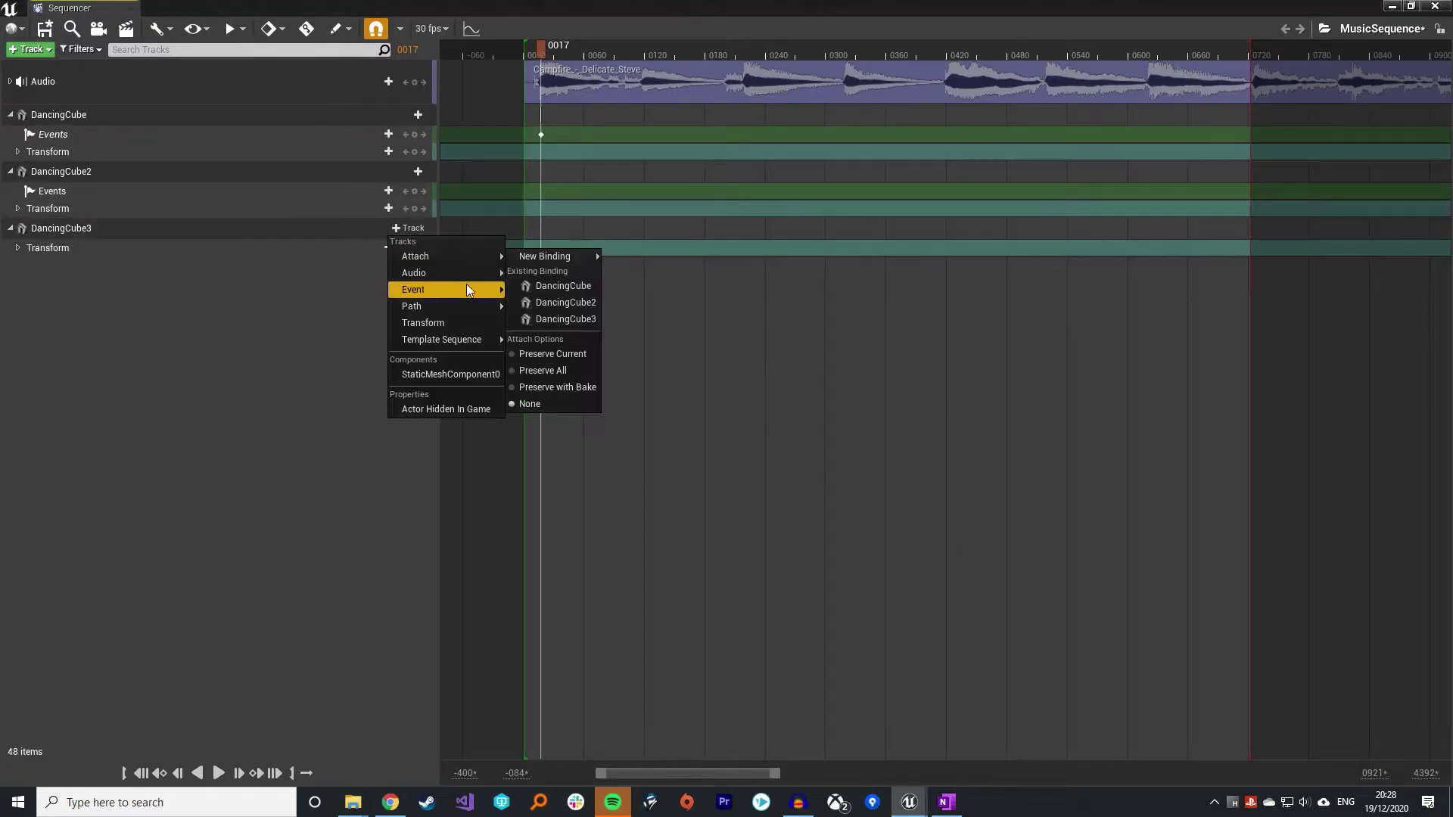
pyautogui.click(530, 289)
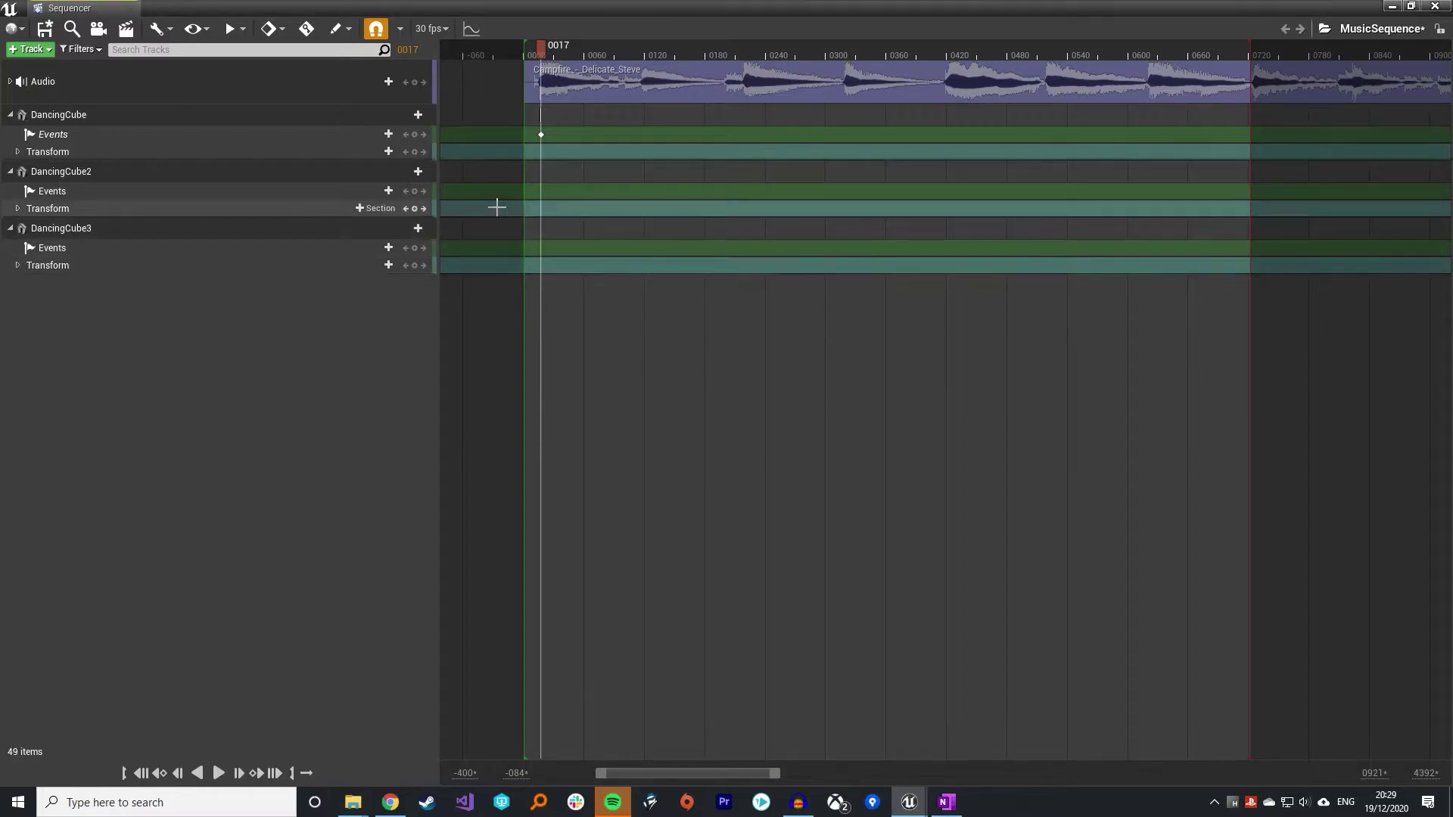
pyautogui.click(414, 191)
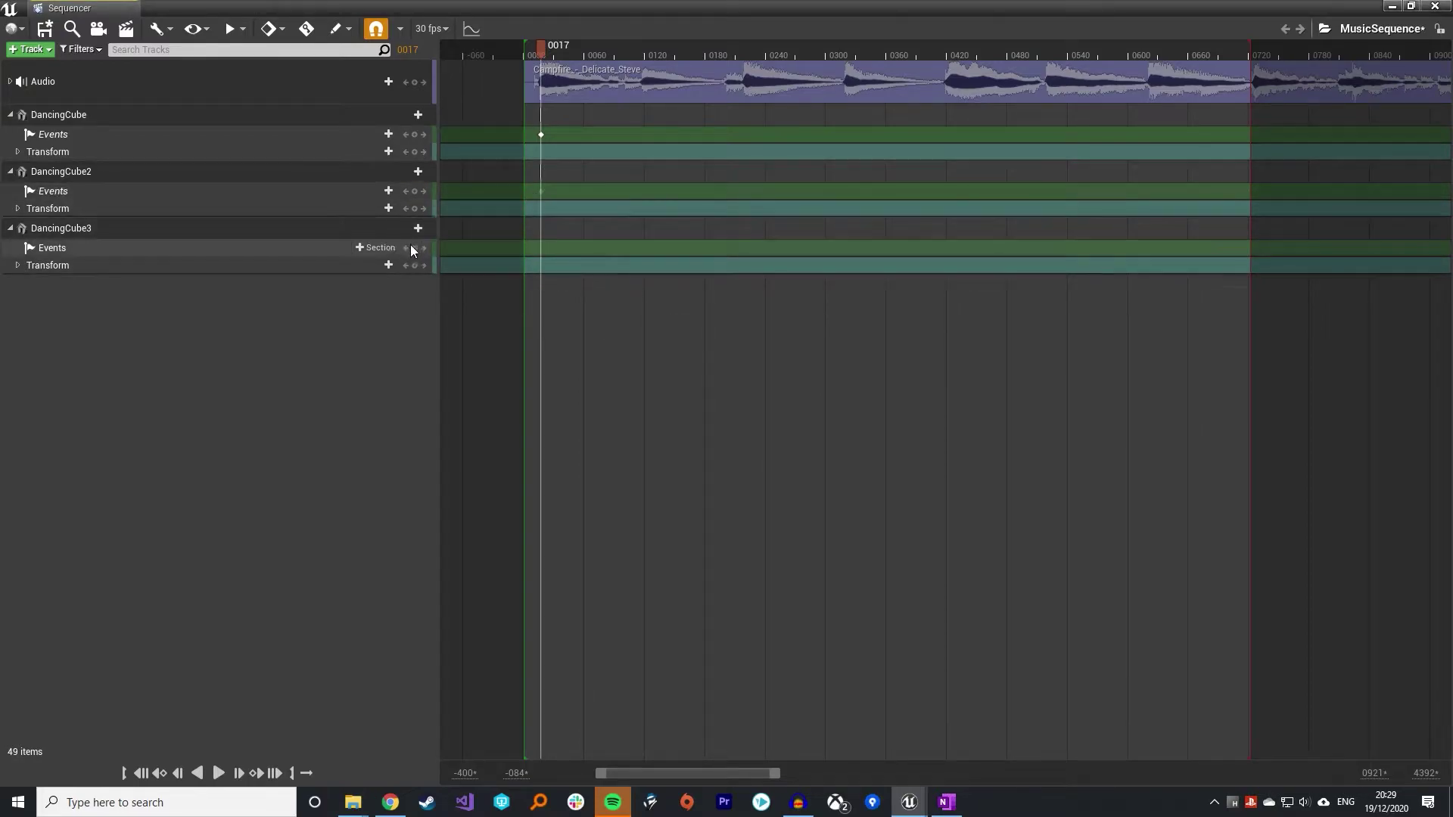
# Quick-bind DancingCube2's frame-0017 event key to Change Colour
pyautogui.rightClick(539, 195)
pyautogui.moveTo(606, 203)
pyautogui.click(871, 245)
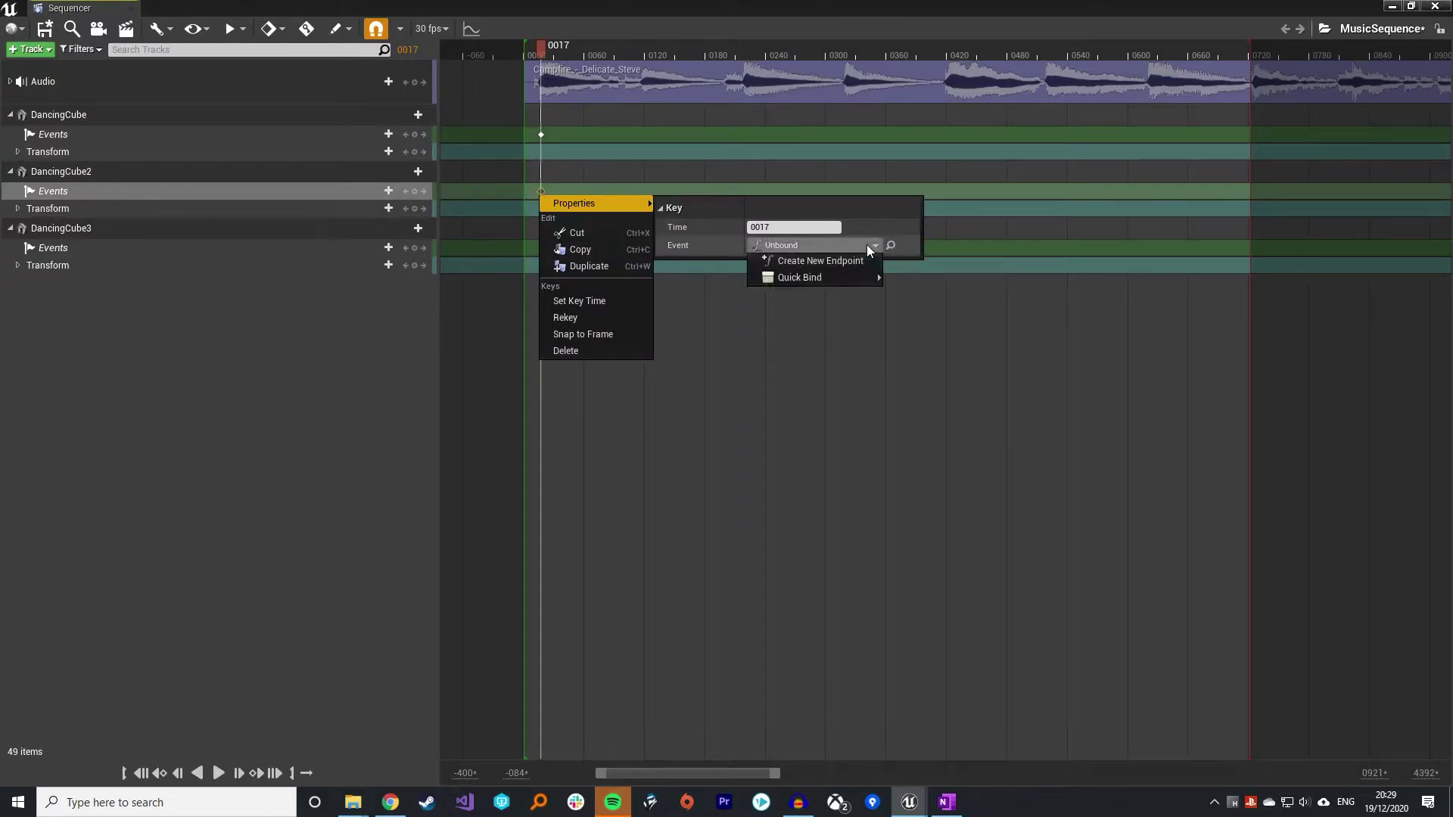
pyautogui.moveTo(861, 277)
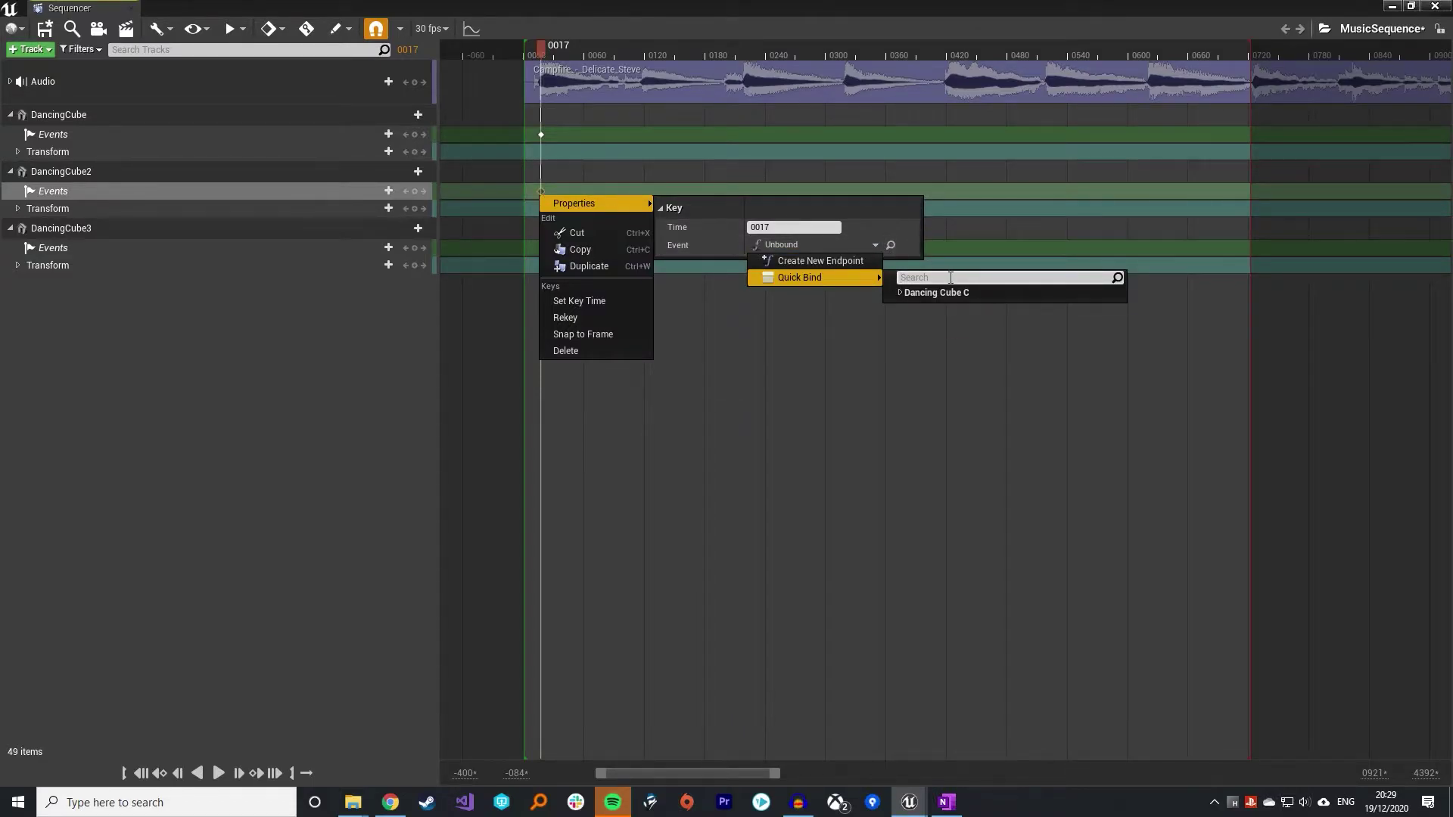
pyautogui.write('chan')
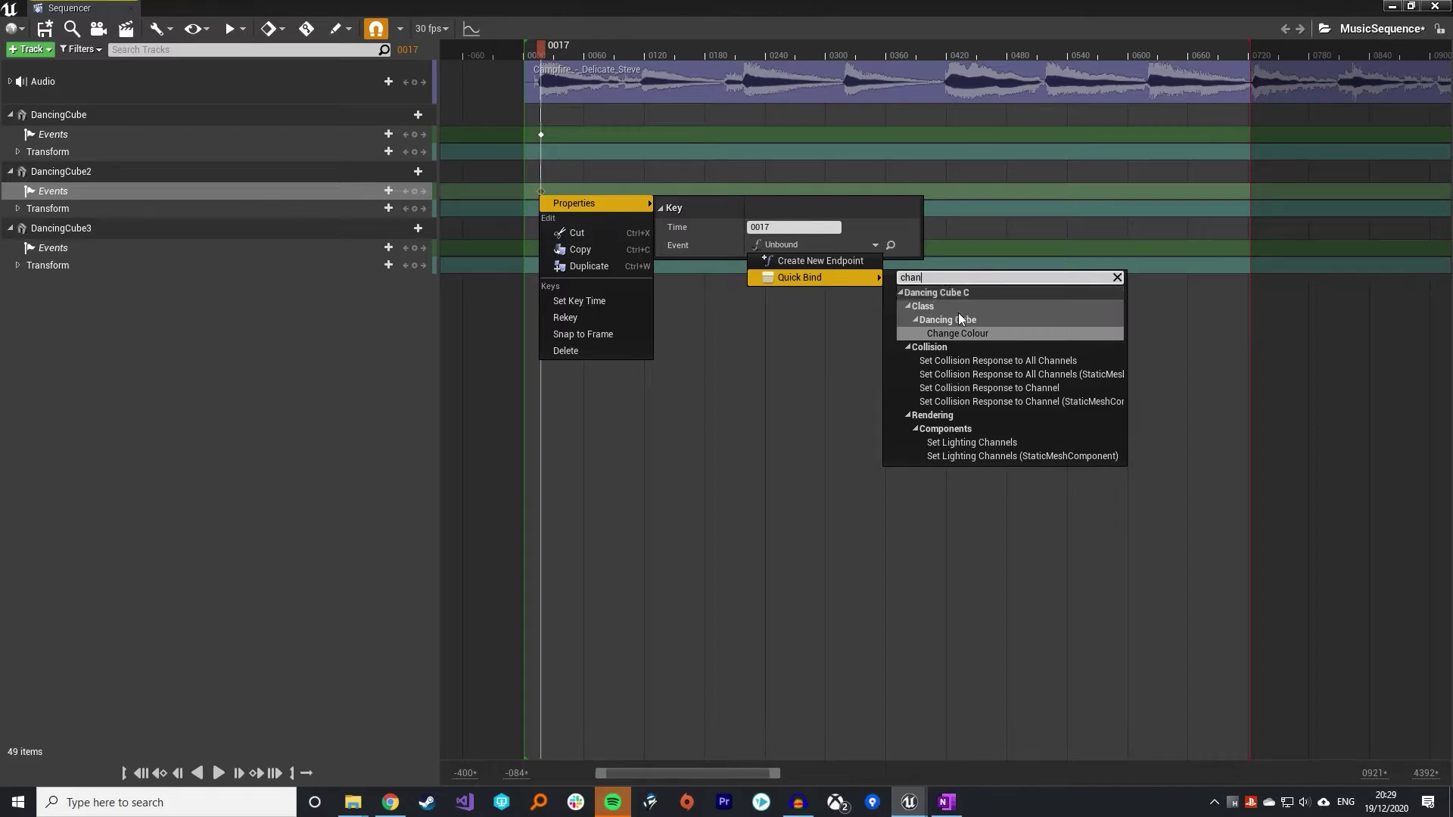
pyautogui.click(968, 334)
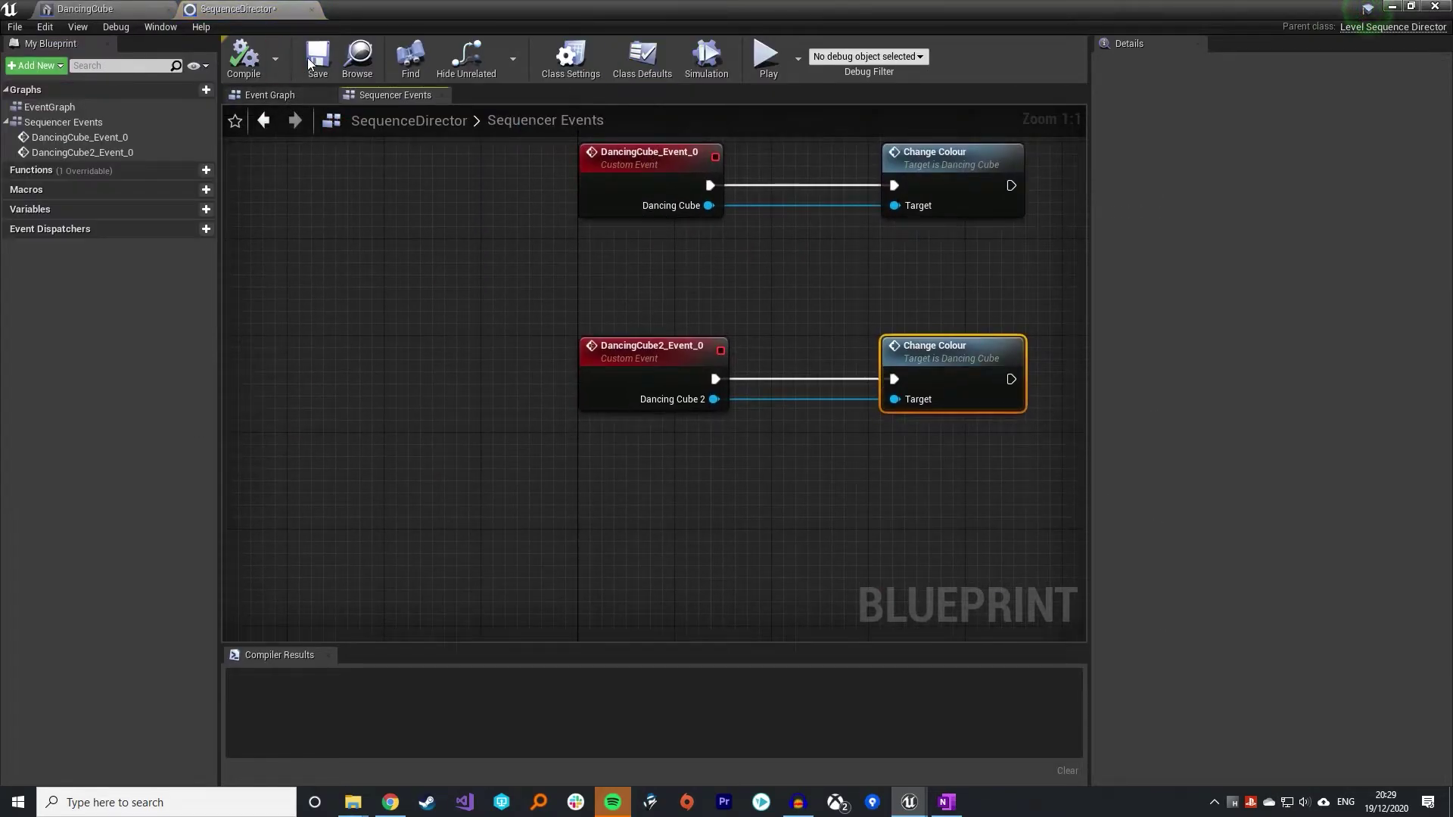
pyautogui.hotkey('alt', 'Tab')
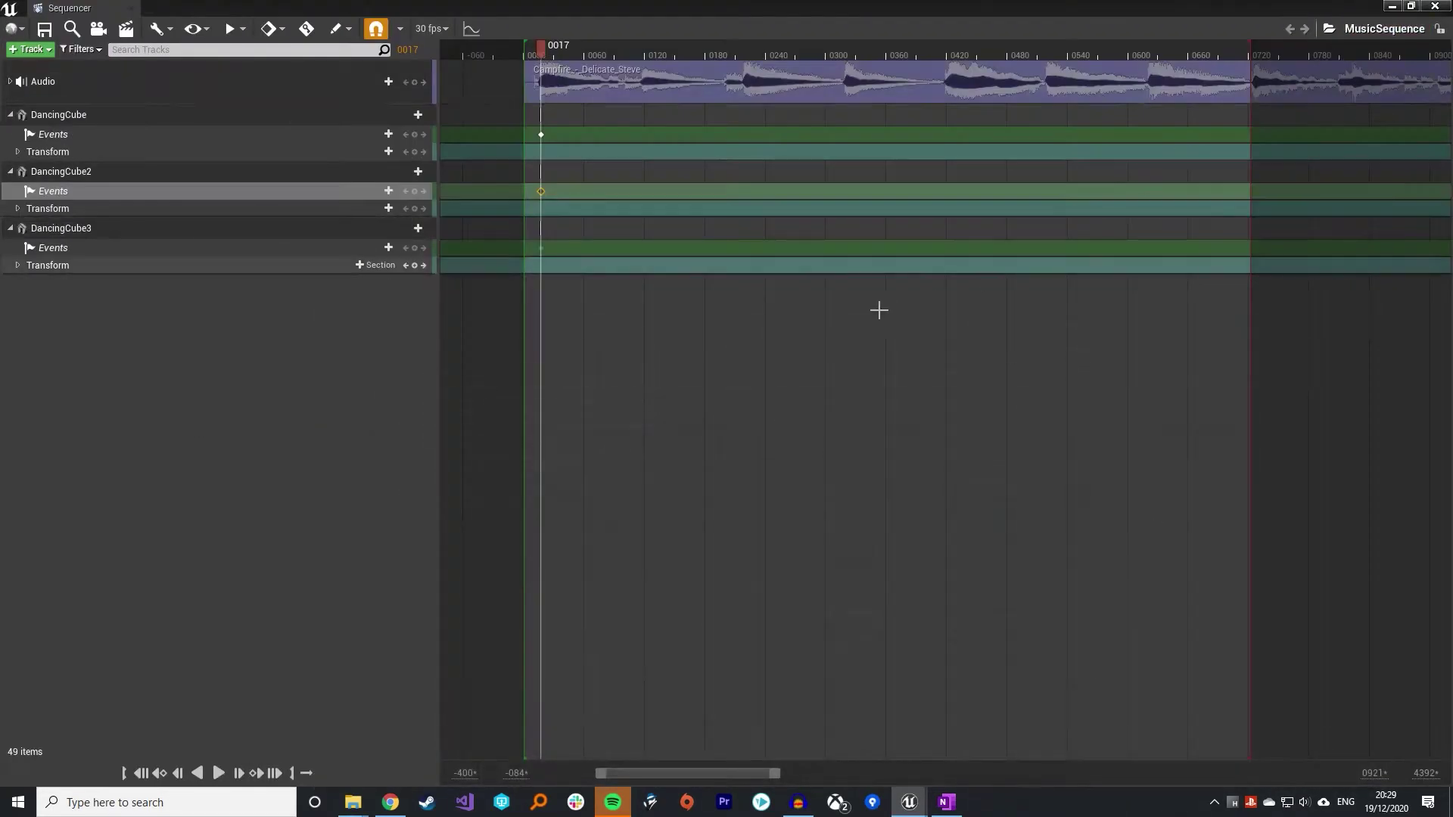
# Bind DancingCube3's frame-0017 key to Change Colour, then paste onto DancingCube's frame-0017 key
pyautogui.rightClick(541, 248)
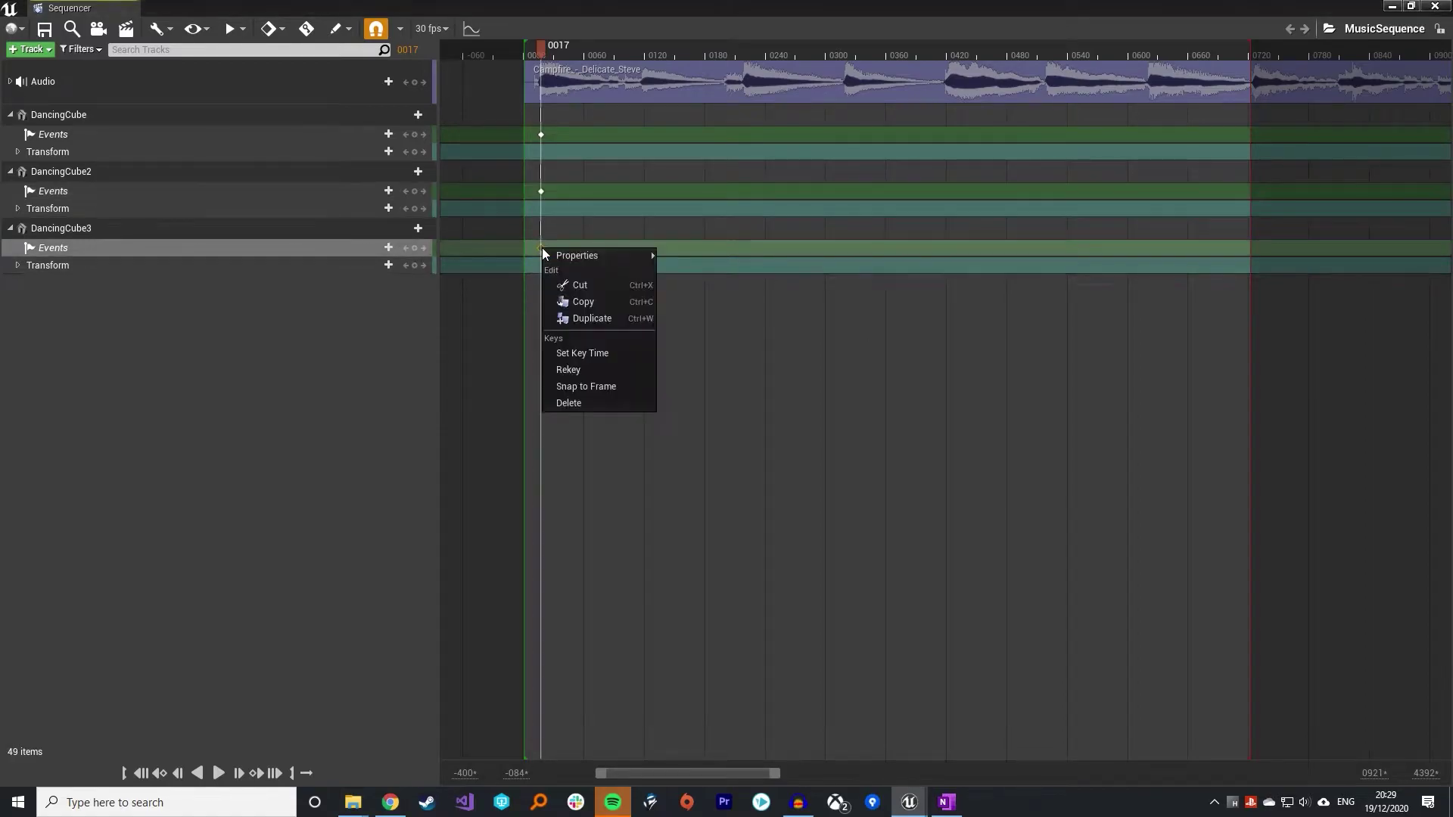
pyautogui.moveTo(605, 249)
pyautogui.click(836, 299)
pyautogui.moveTo(878, 330)
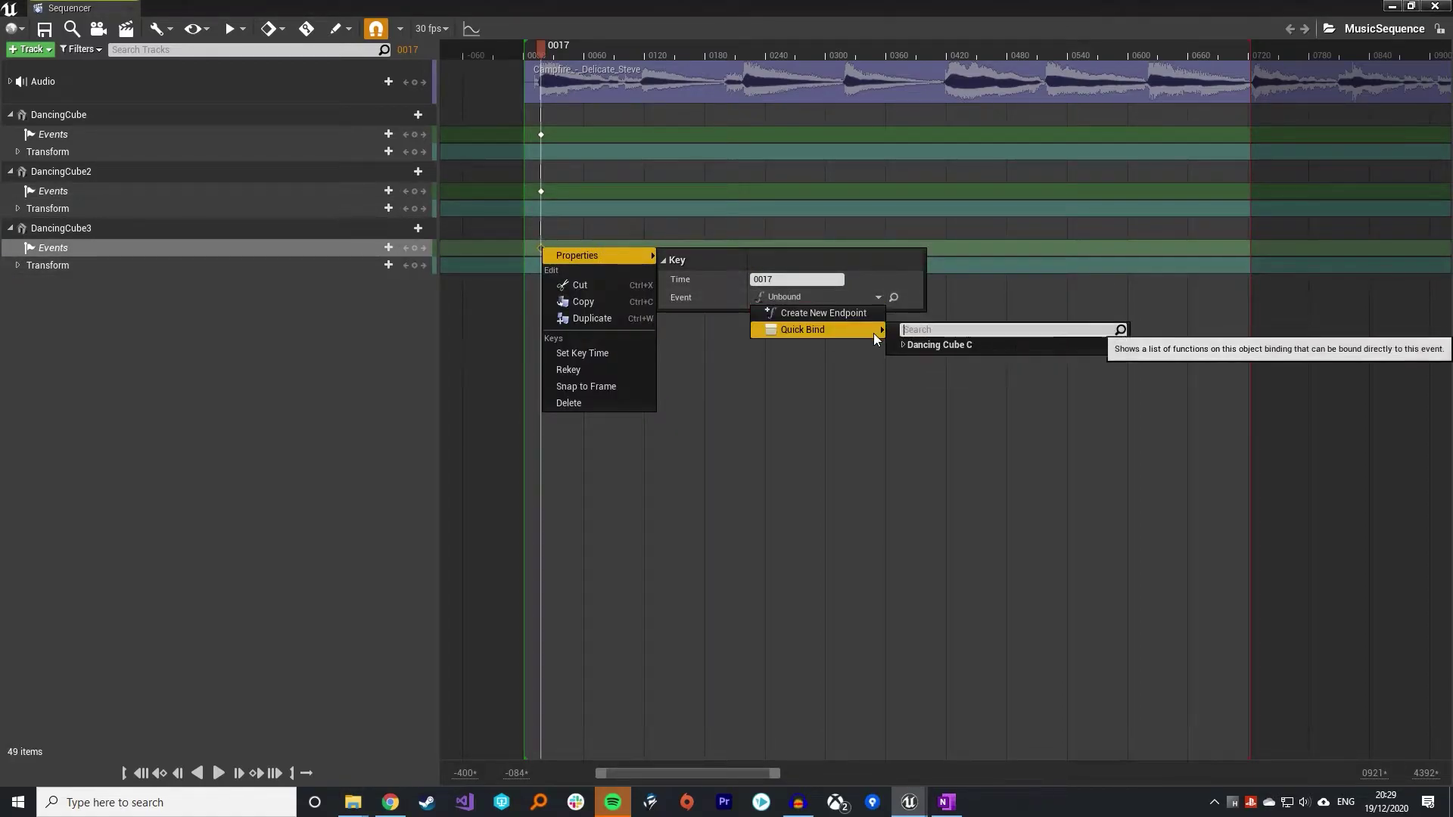
pyautogui.write('chan')
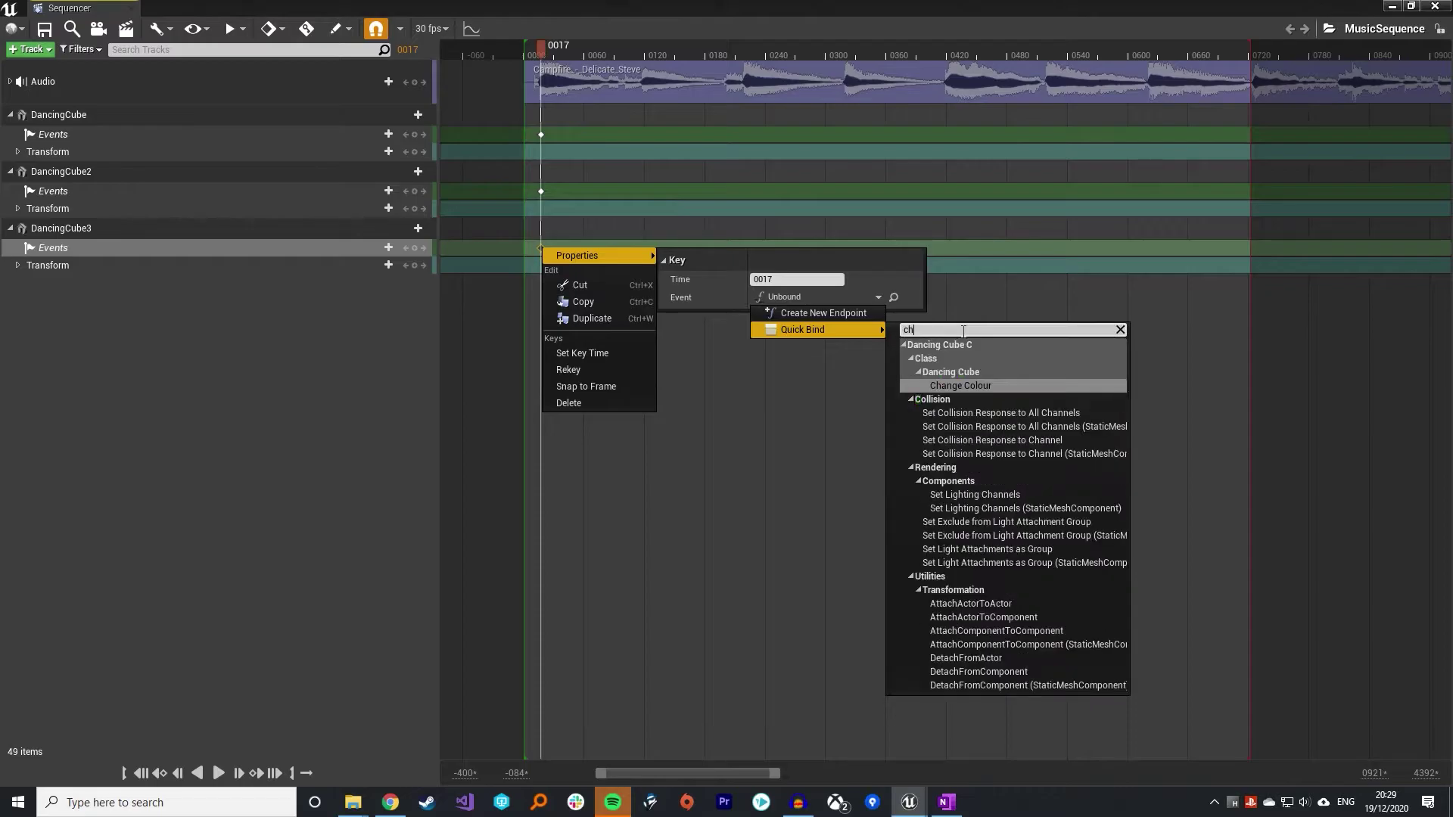
pyautogui.click(1005, 386)
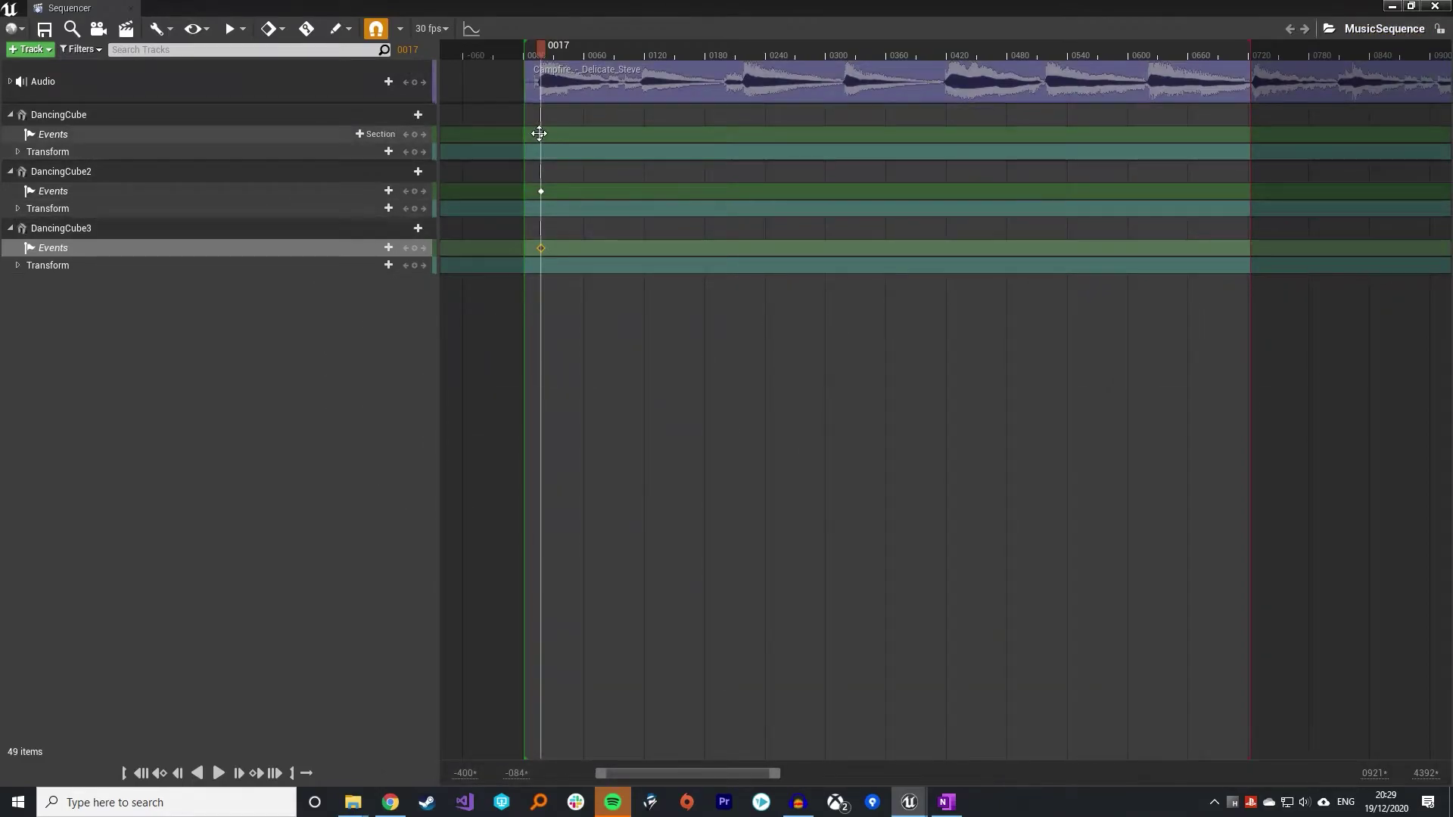
pyautogui.click(539, 134)
pyautogui.hotkey('ctrl', 'v')
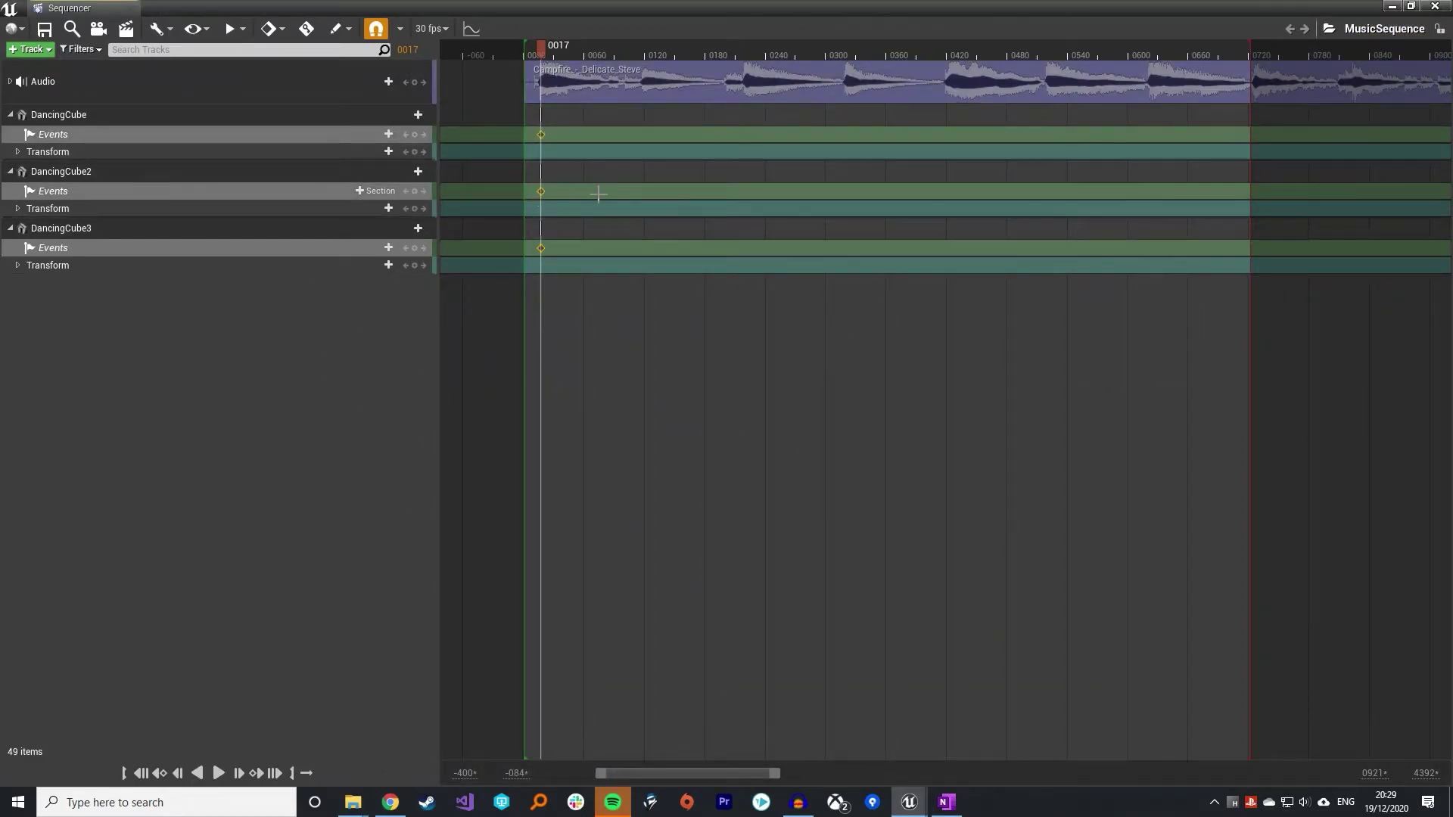
# Add DancingCube event keys at frames 0017, 0119 and 0425
pyautogui.moveTo(539, 47); pyautogui.dragTo(646, 55)
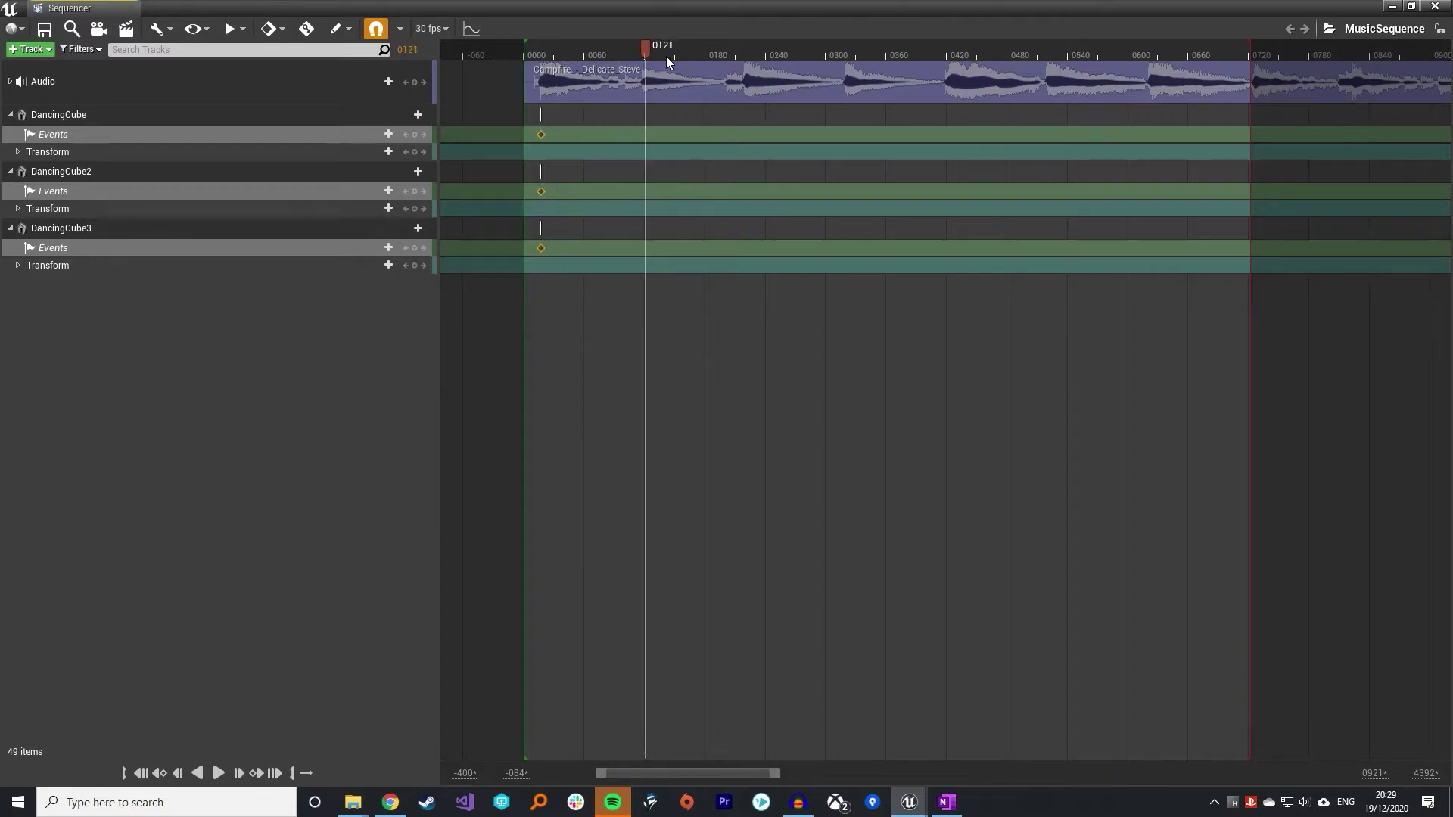
pyautogui.click(662, 114)
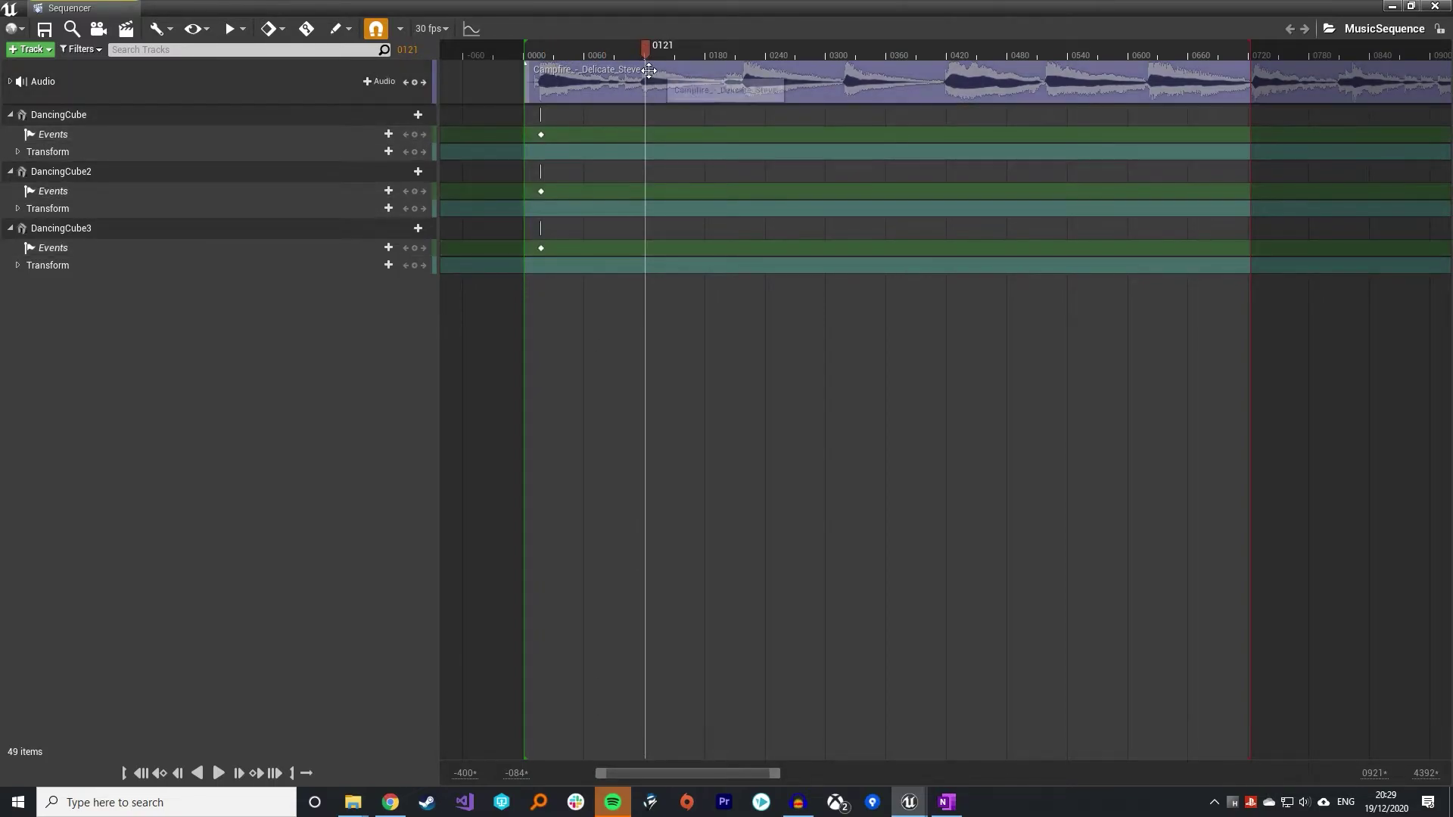
pyautogui.click(542, 136)
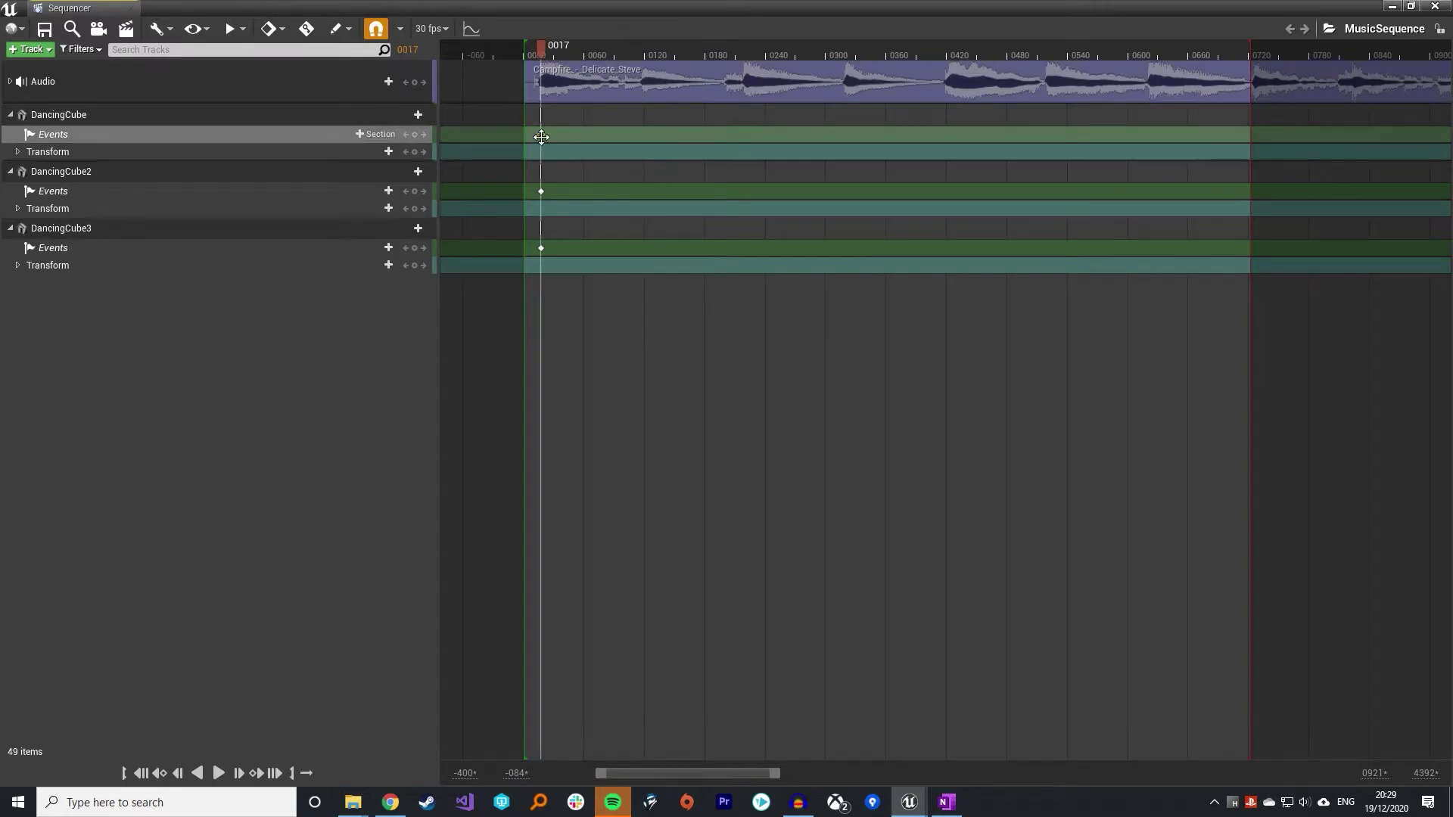
pyautogui.press('Return')
pyautogui.moveTo(543, 56); pyautogui.dragTo(952, 63)
pyautogui.press('Return')
pyautogui.press('Return')
pyautogui.press('Return')
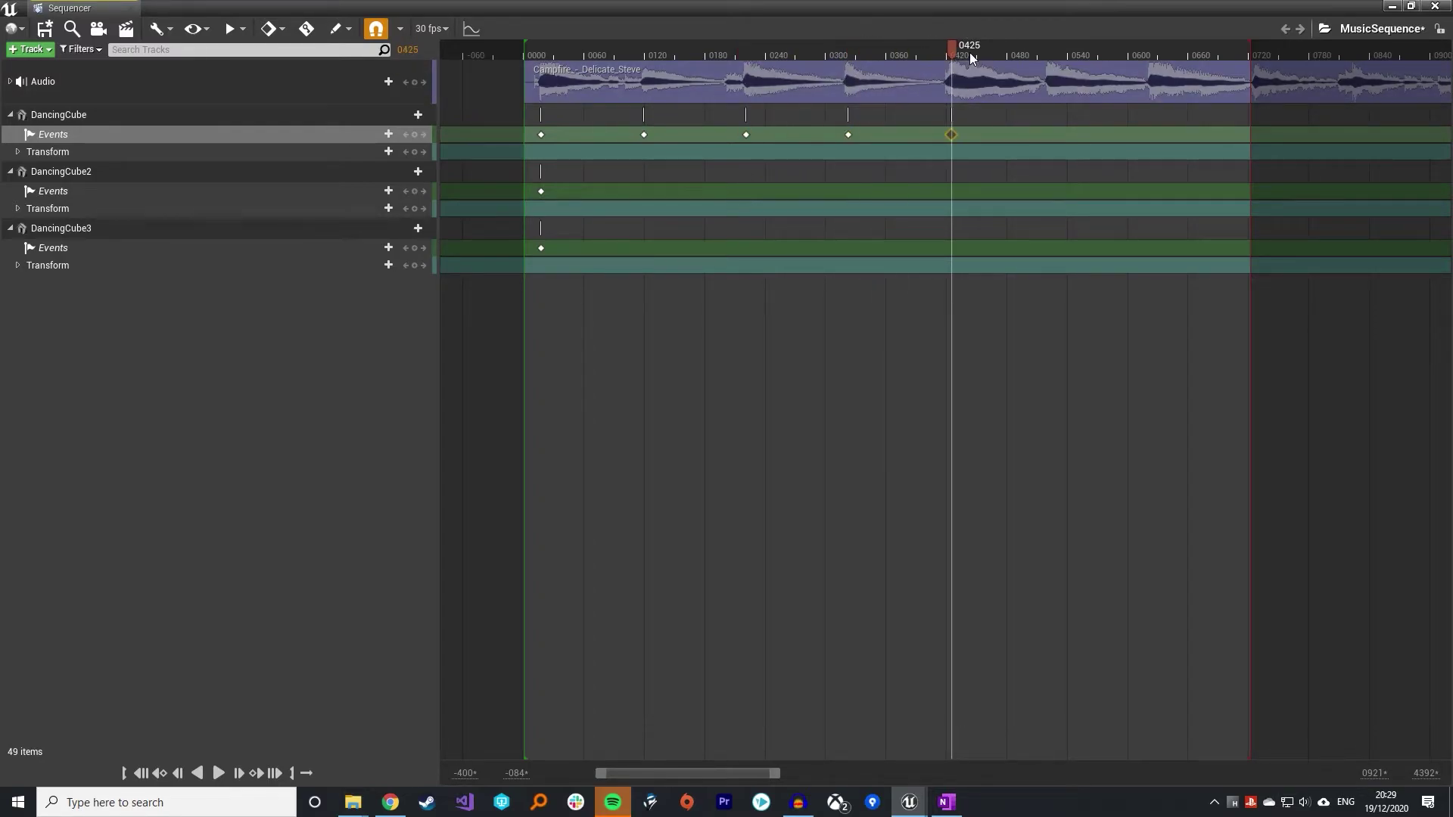
pyautogui.press('Return')
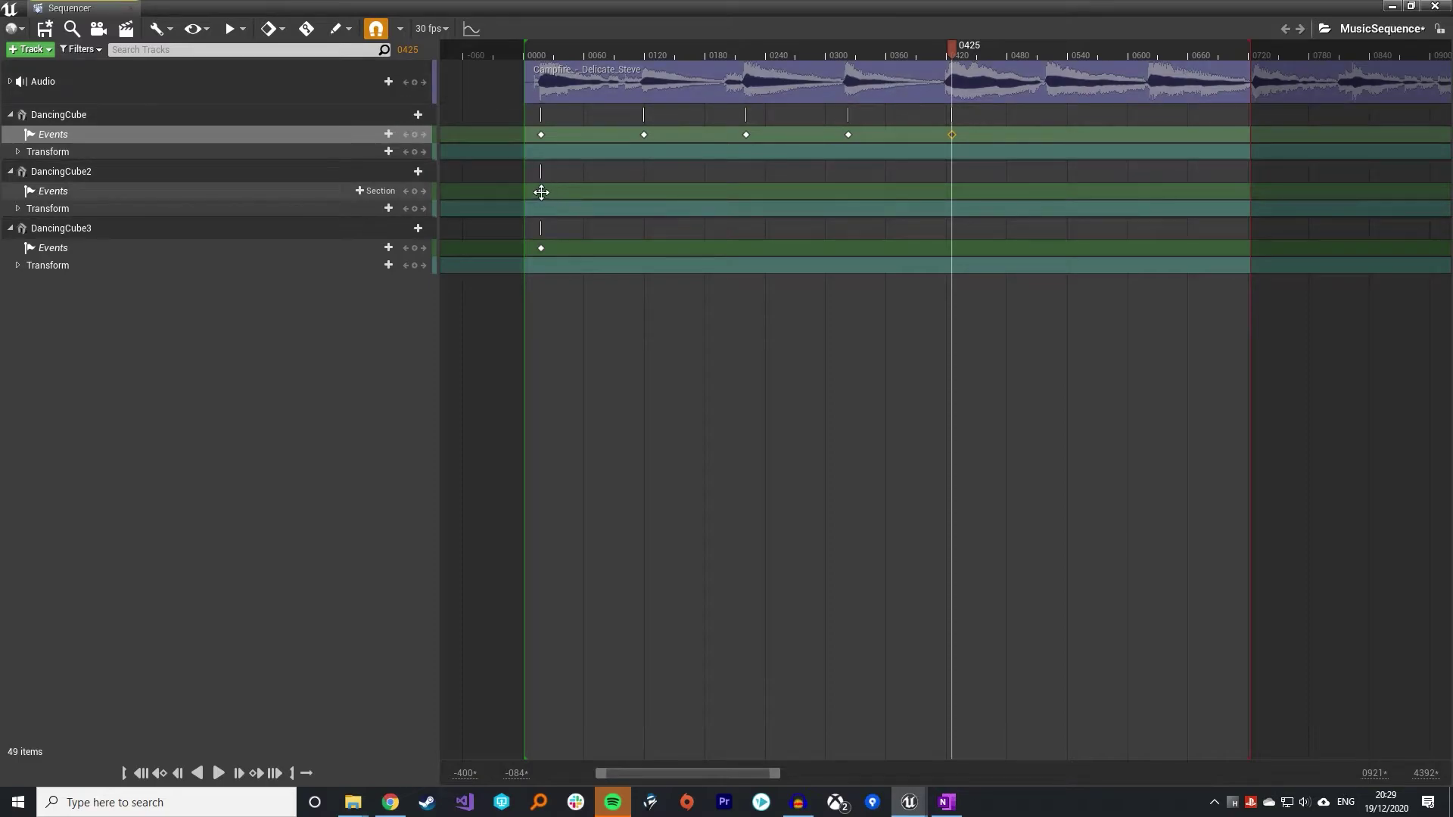
# Key DancingCube2's events at frame 0017, shift that key later, and add one at 0525
pyautogui.click(542, 192)
pyautogui.press('Return')
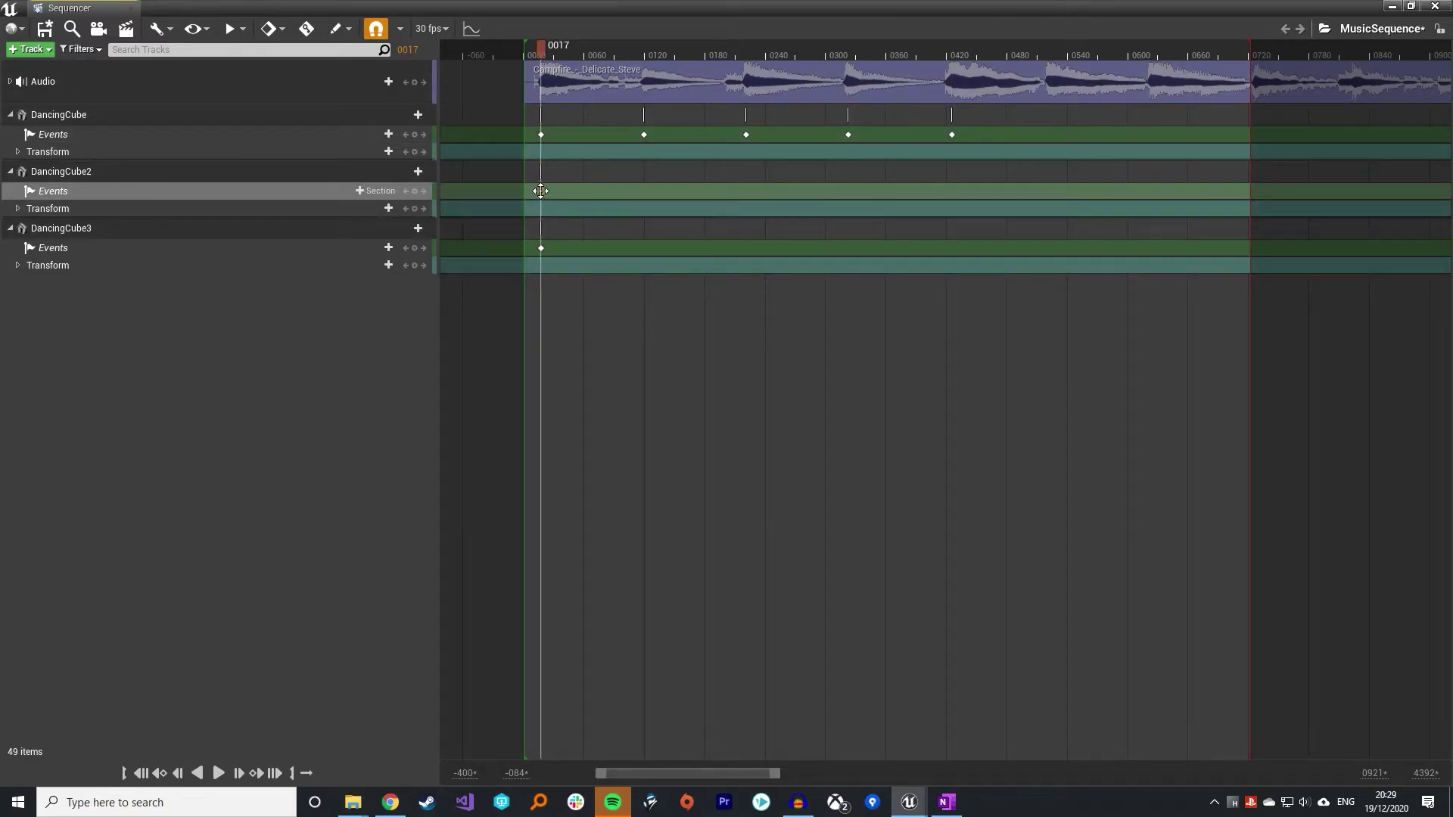
pyautogui.moveTo(541, 191); pyautogui.dragTo(1152, 190)
pyautogui.moveTo(1150, 44); pyautogui.dragTo(1054, 47)
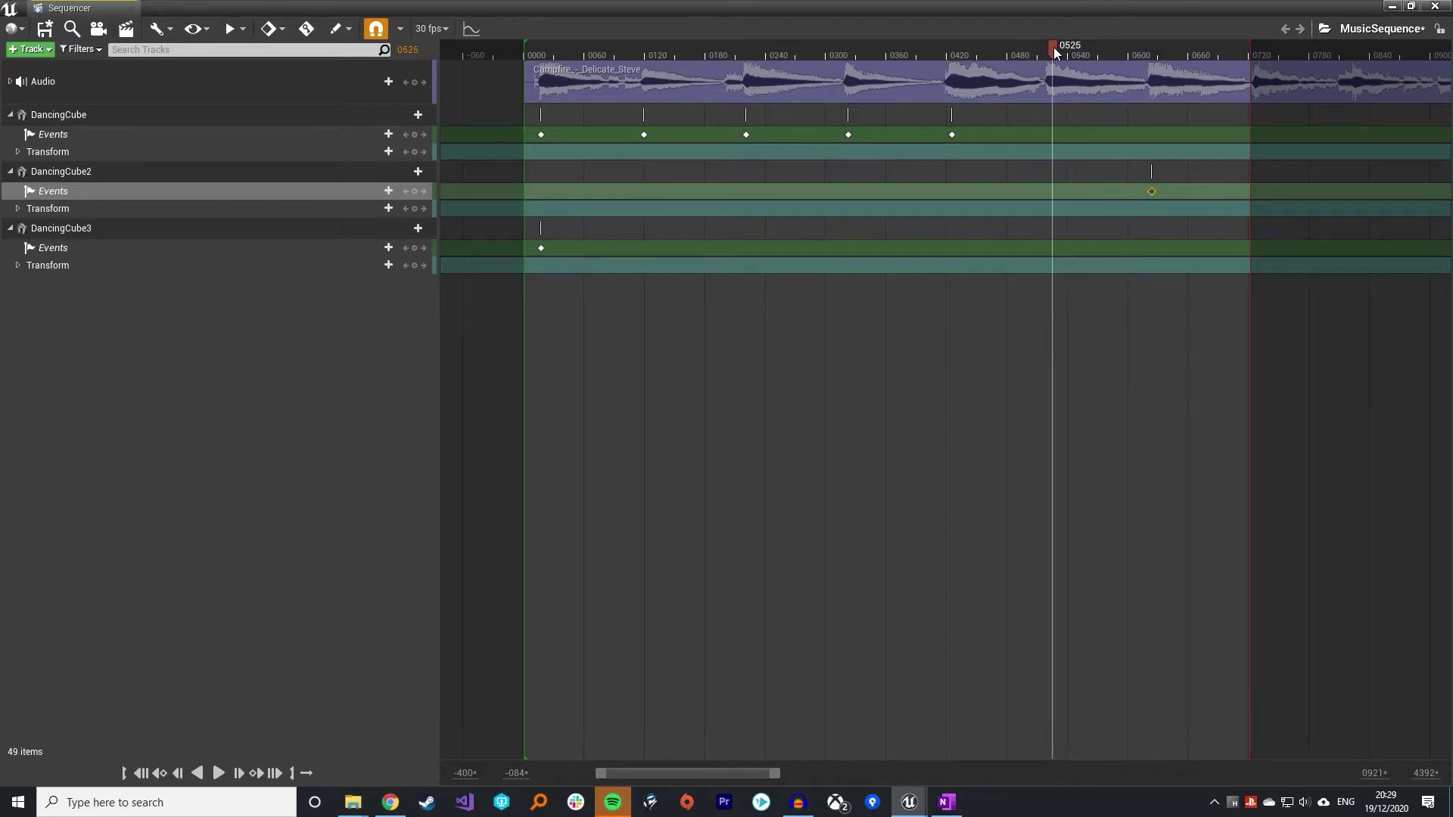
pyautogui.press('Return')
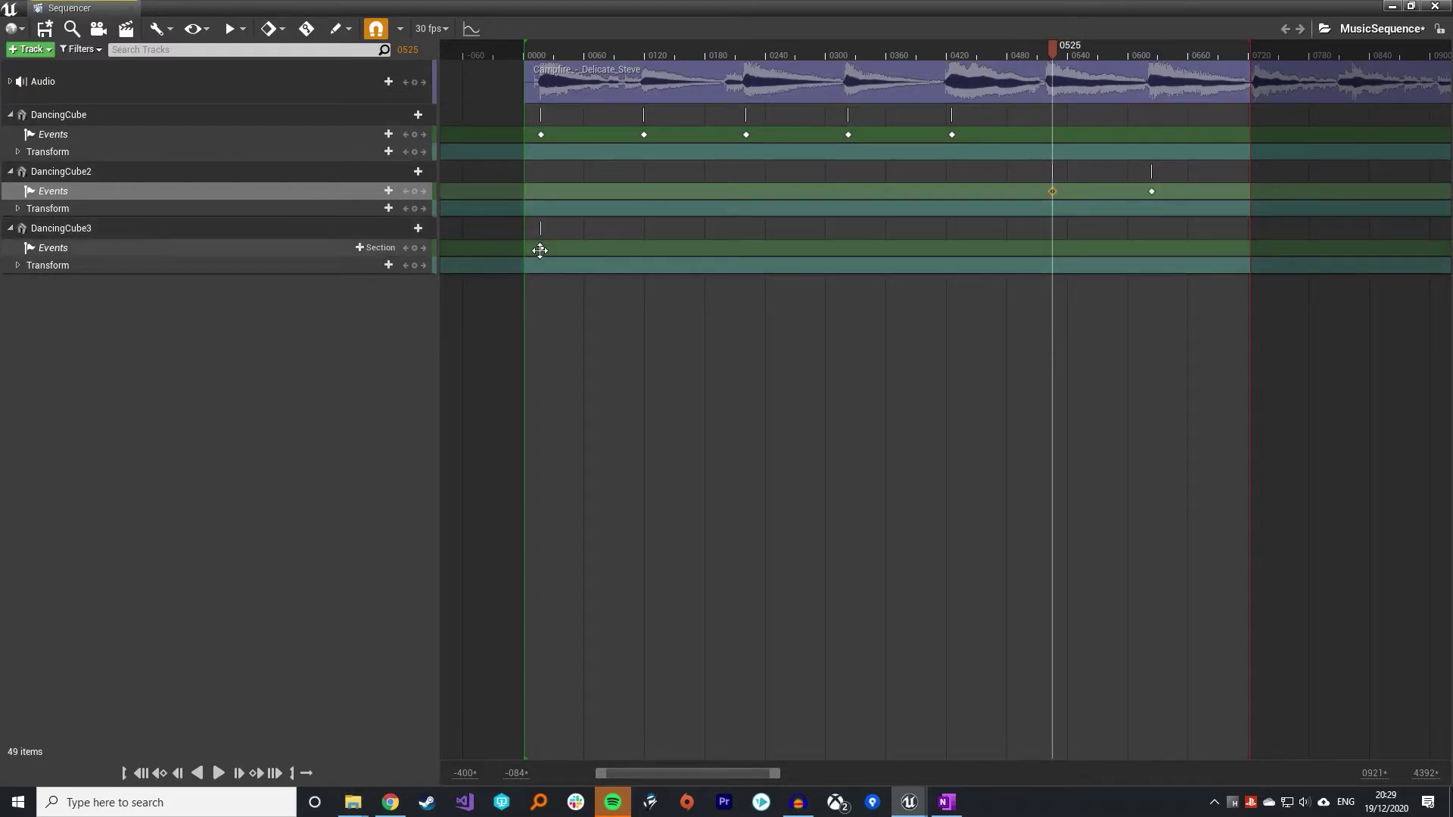
# Add DancingCube3 event keys at frames 0017 and 0223
pyautogui.click(540, 250)
pyautogui.click(556, 58)
pyautogui.press('Return')
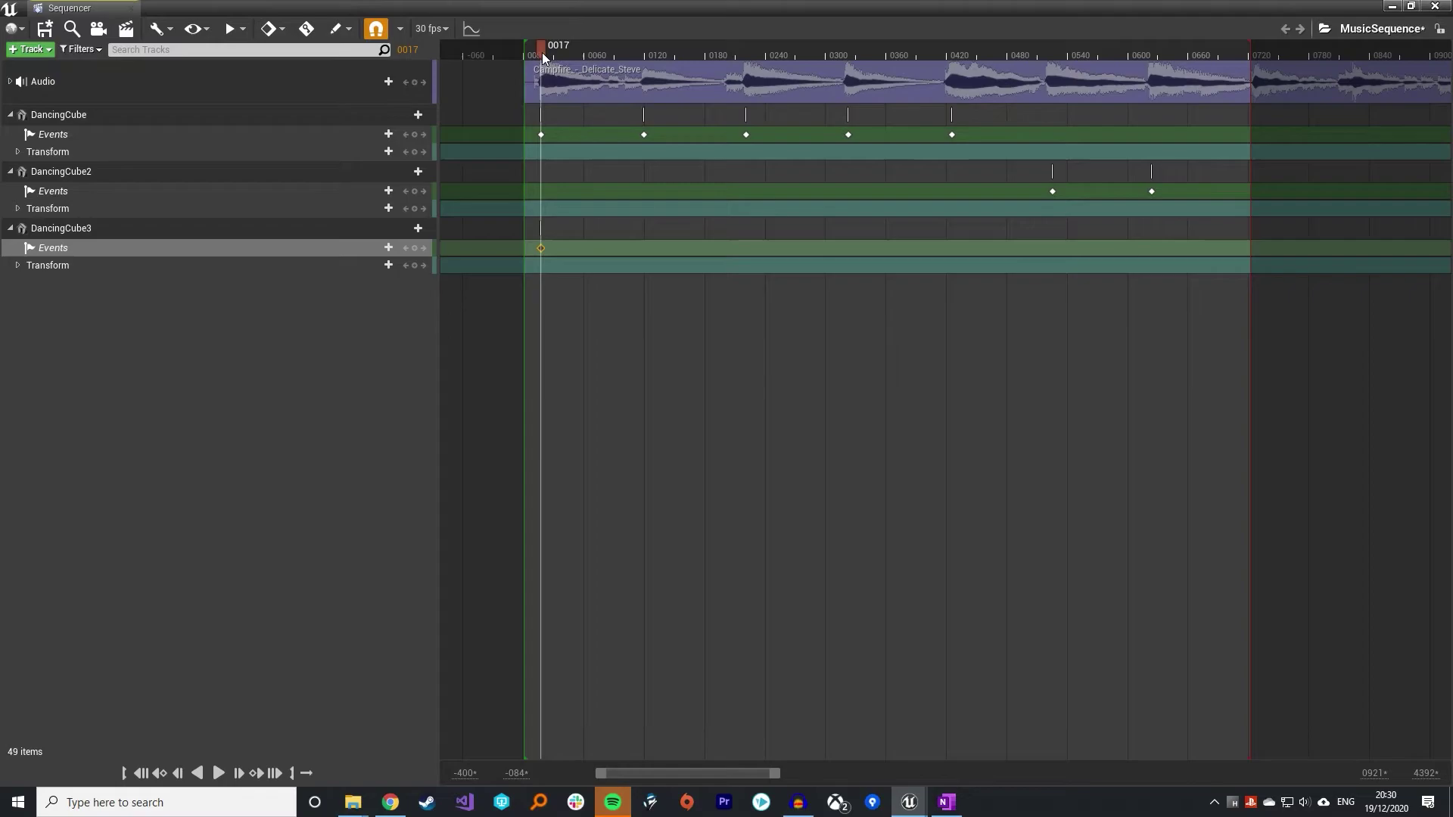
pyautogui.moveTo(543, 56); pyautogui.dragTo(1152, 76)
pyautogui.press('Return')
pyautogui.press('Return')
pyautogui.press('Return')
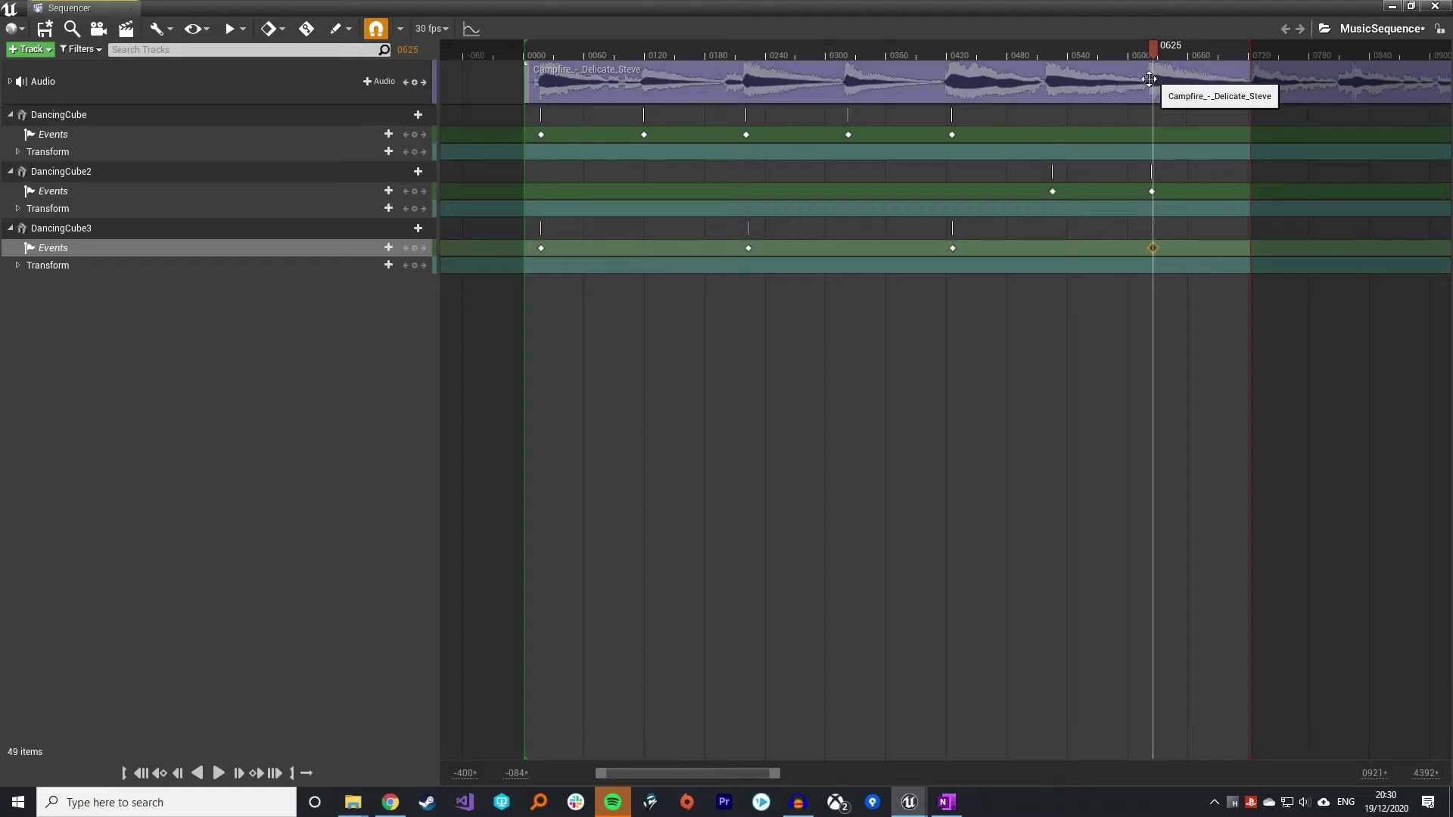
# Save MusicSequence, close Sequencer, and return to the Content > Audio folder
pyautogui.click(45, 28)
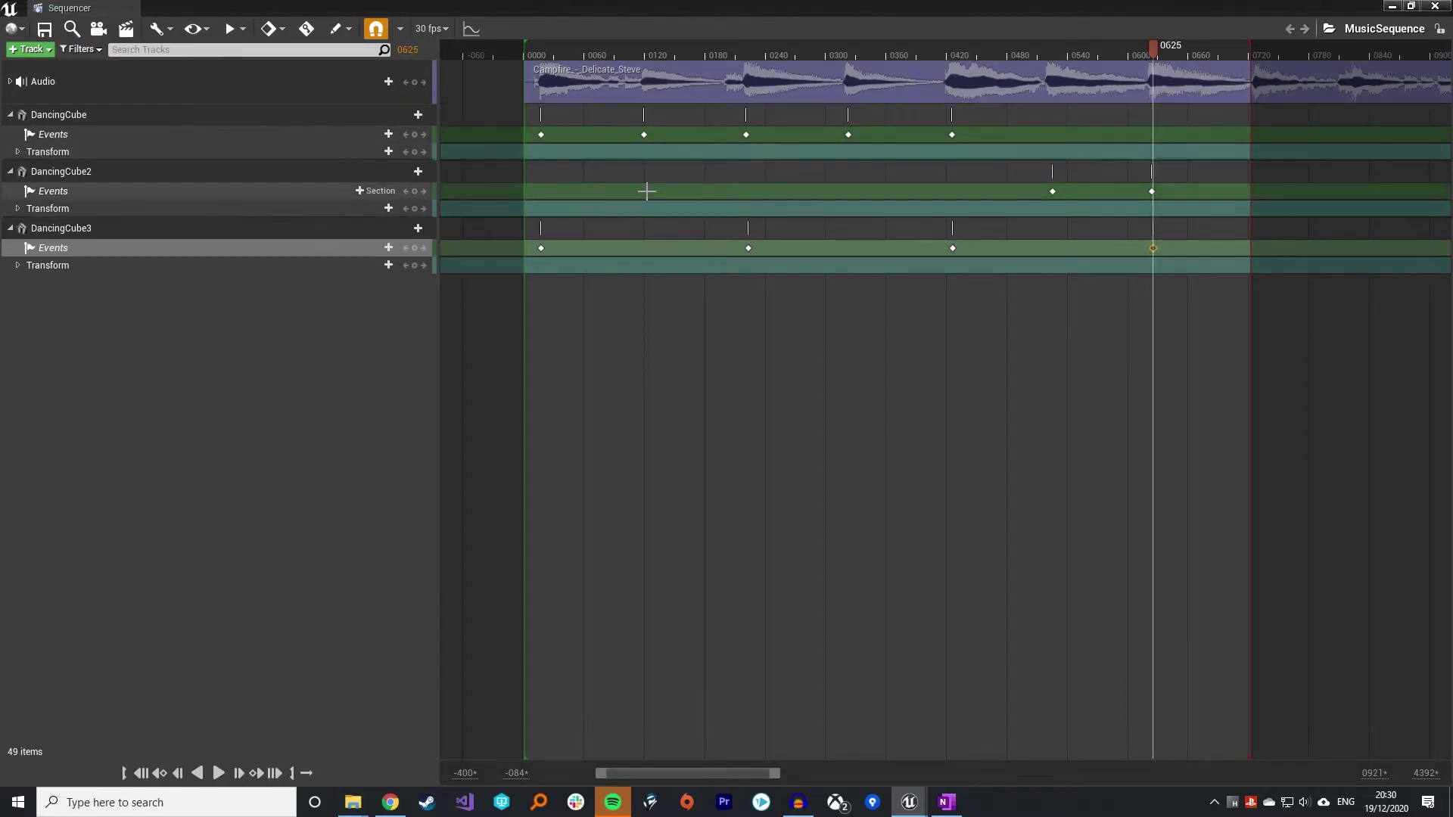
pyautogui.click(1393, 6)
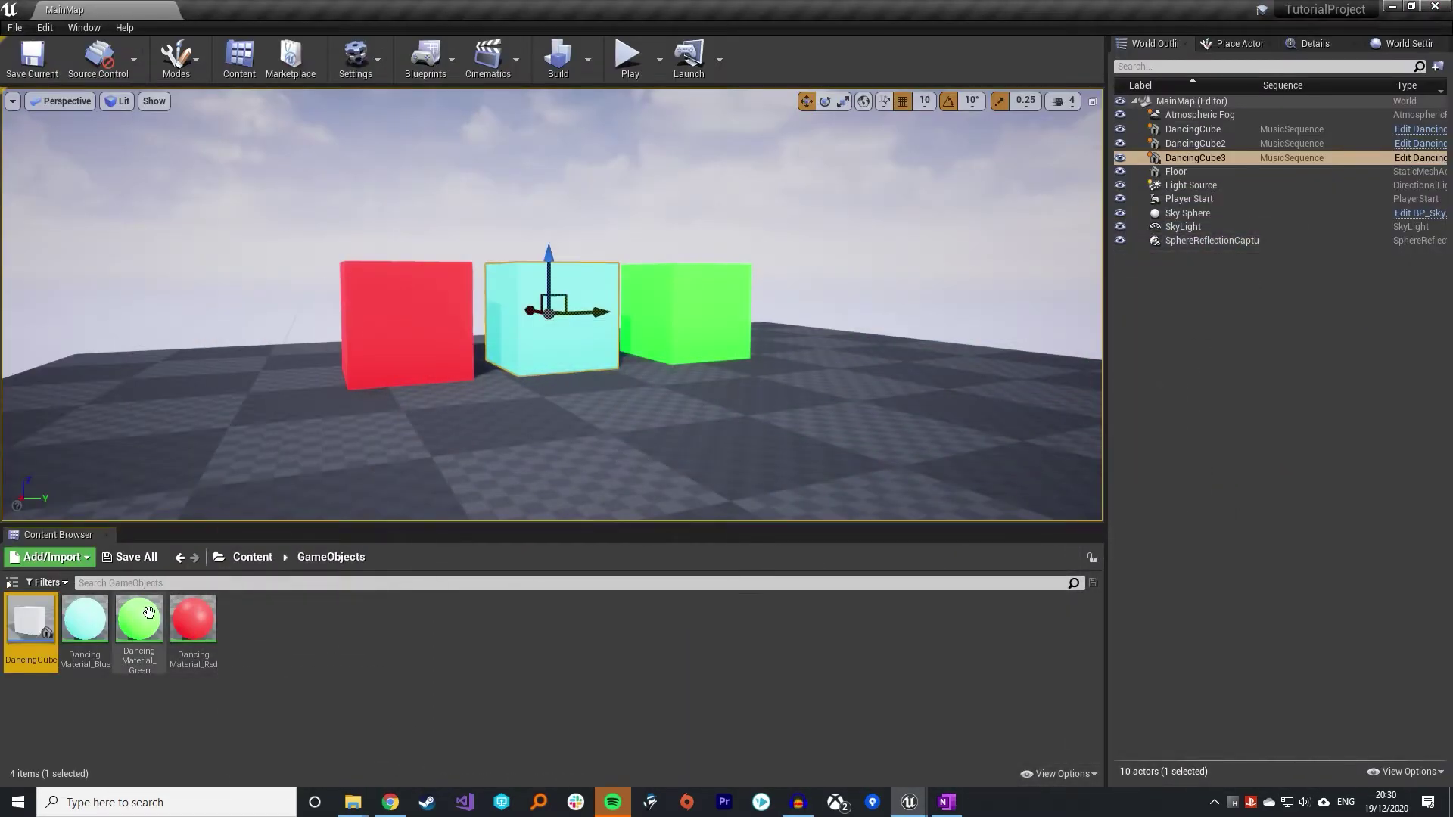
pyautogui.click(253, 557)
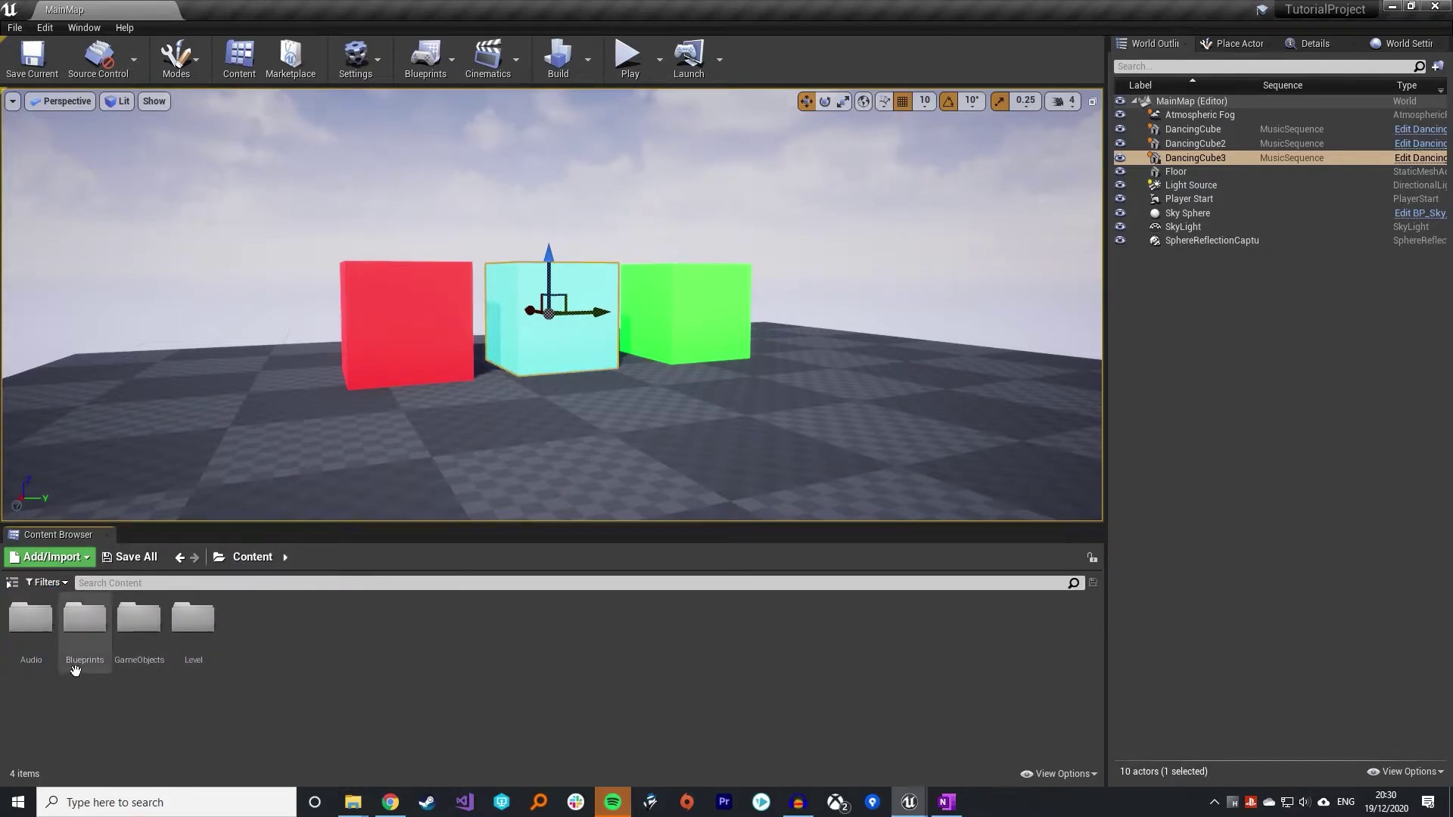
pyautogui.doubleClick(30, 622)
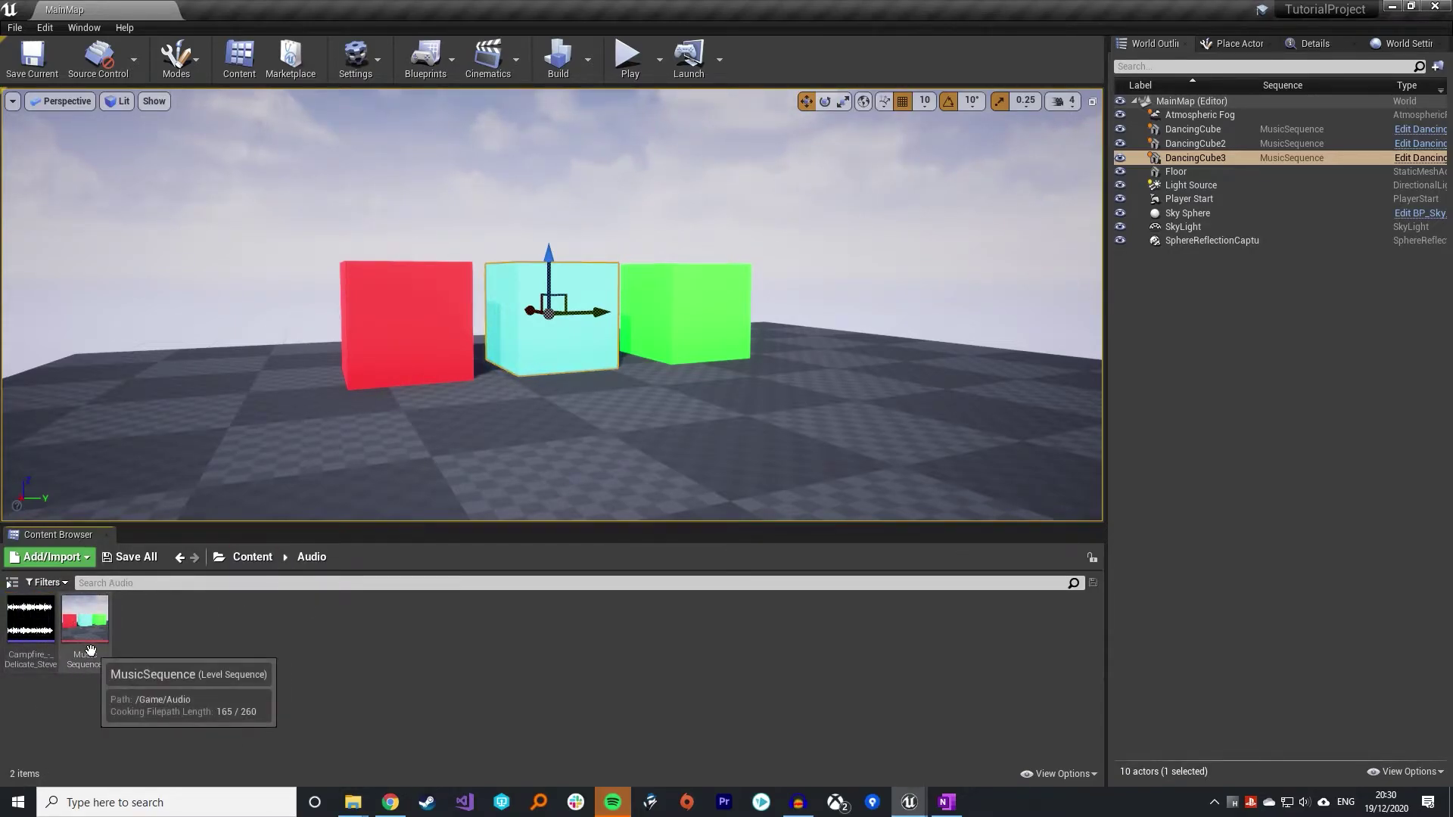
# Place MusicSequence in the level with Auto Play and Loop Indefinitely, save, and select the red DancingCube
pyautogui.moveTo(83, 621); pyautogui.dragTo(1021, 425)
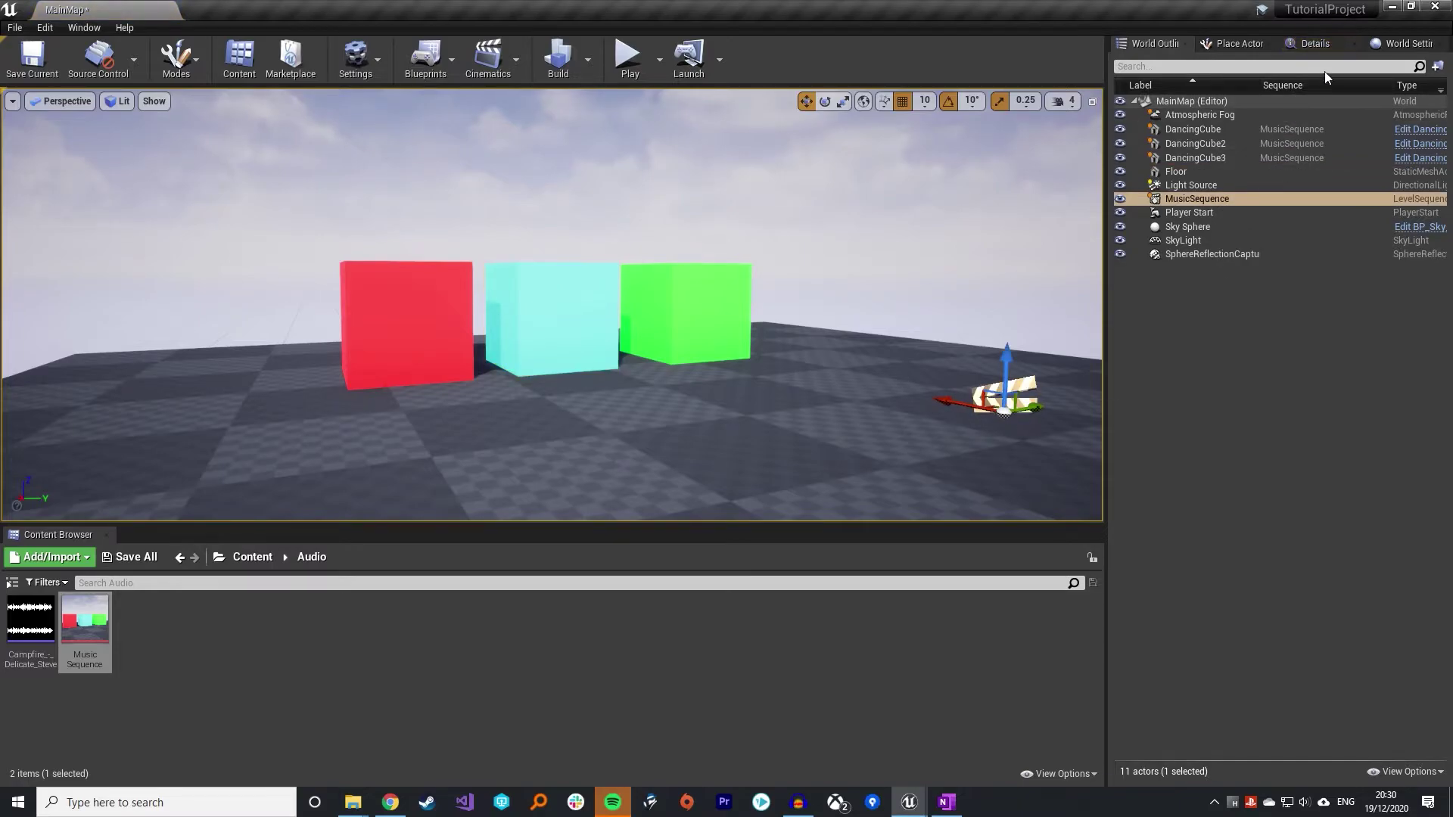
pyautogui.click(1315, 44)
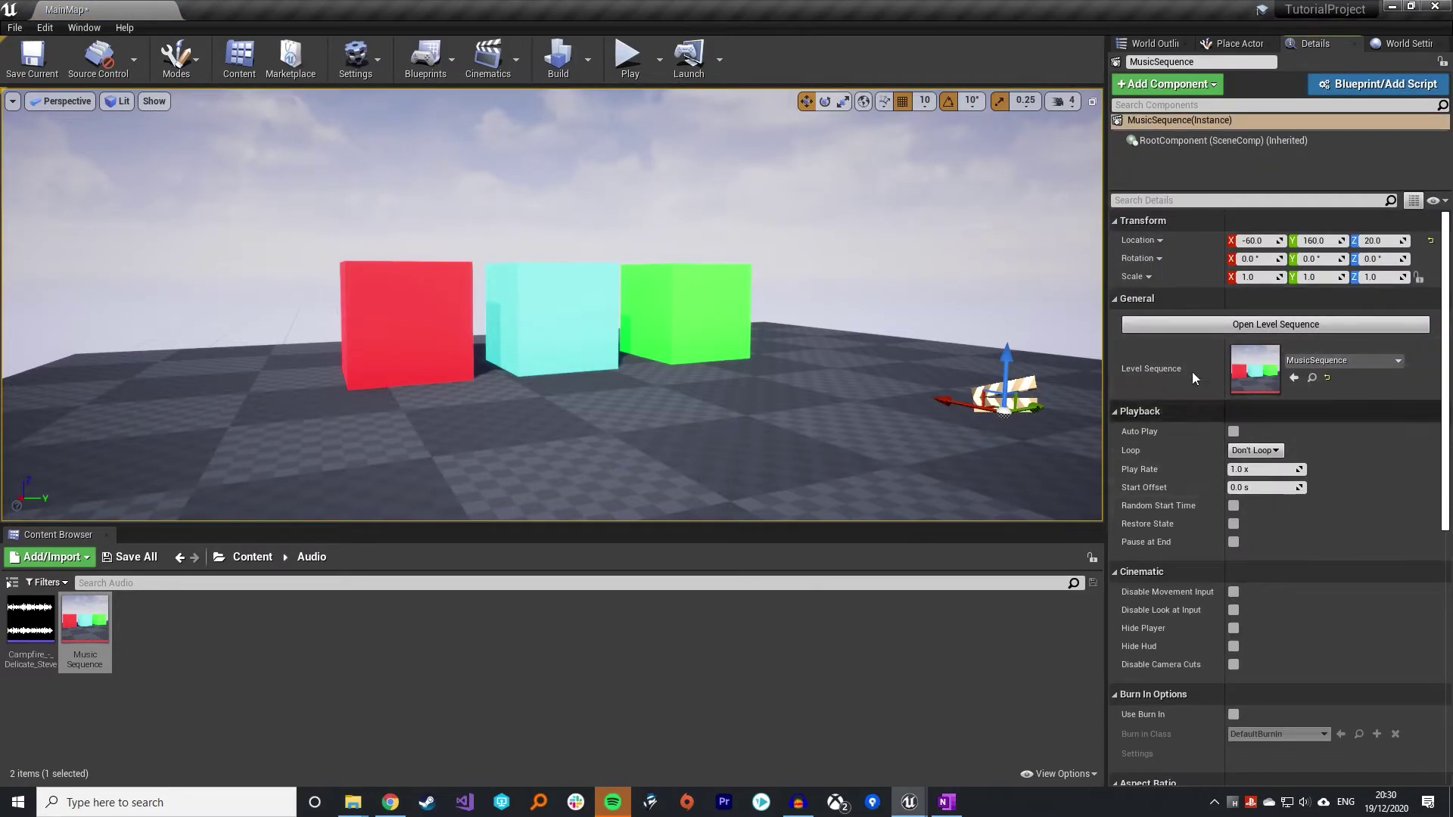
pyautogui.click(1255, 450)
pyautogui.click(1257, 480)
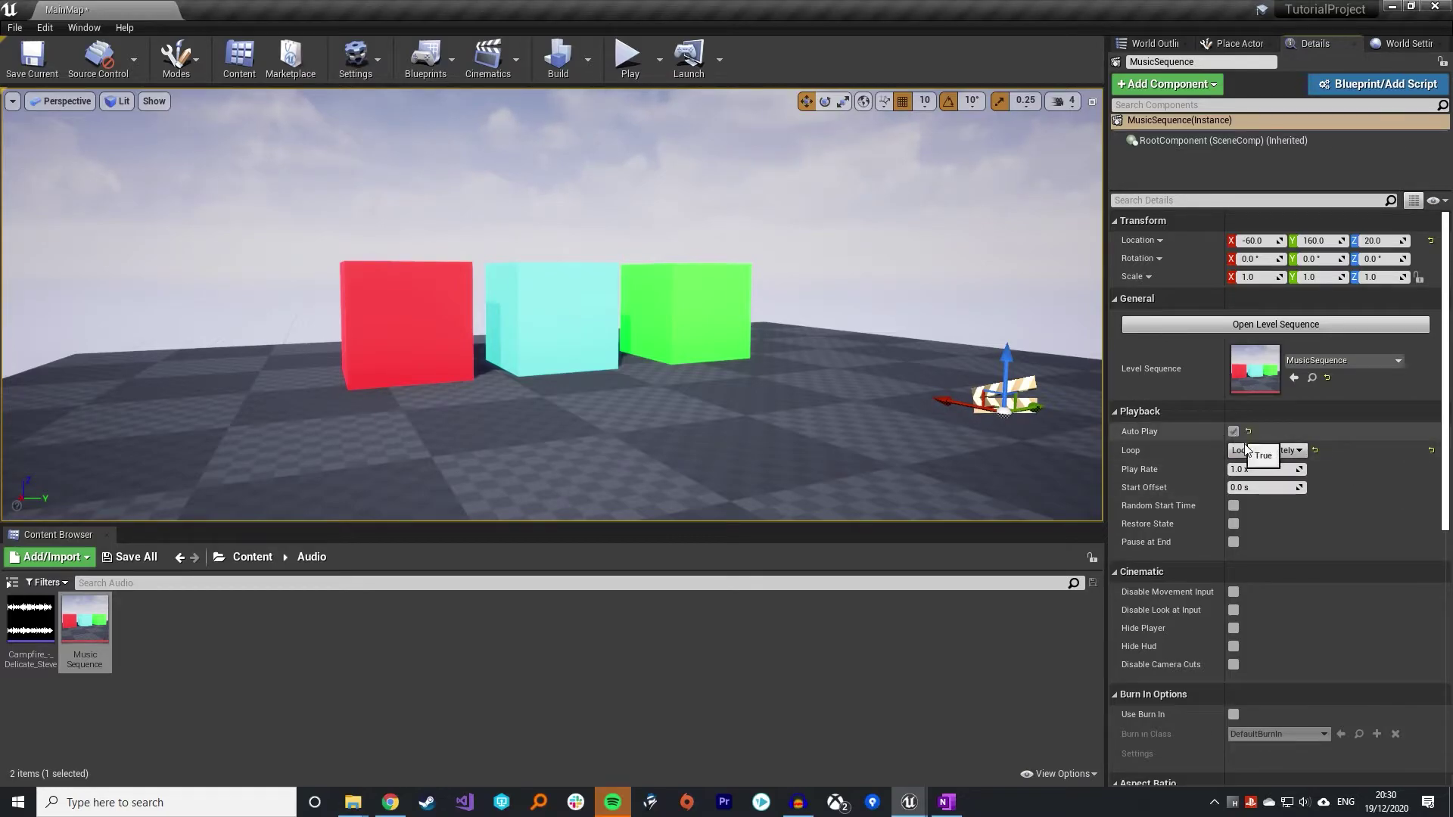
pyautogui.hotkey('ctrl', 's')
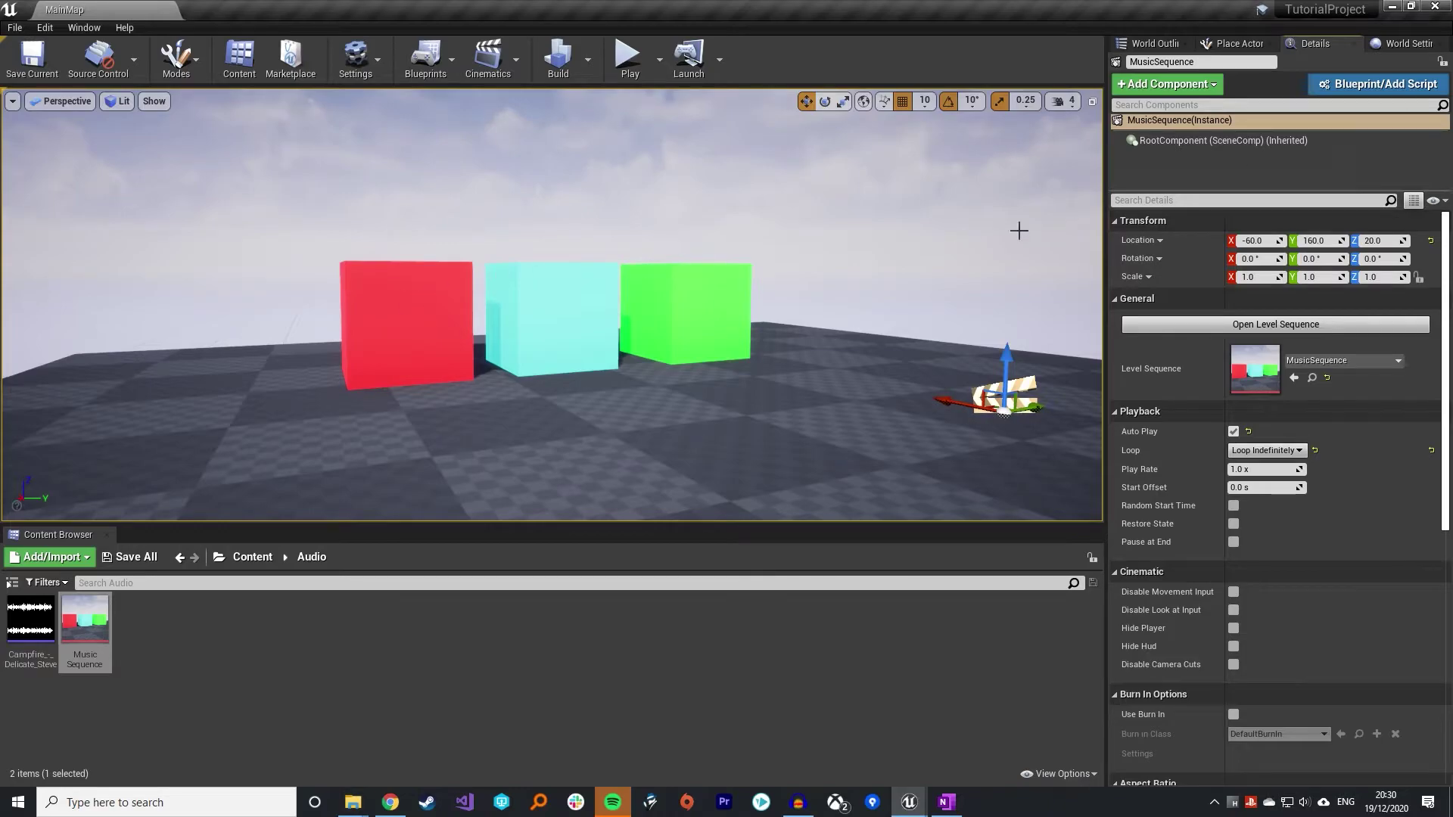
pyautogui.click(409, 326)
# Break Set Timer by Event's link to Event BeginPlay in the DancingCube blueprint, compile, and close it
pyautogui.click(1352, 88)
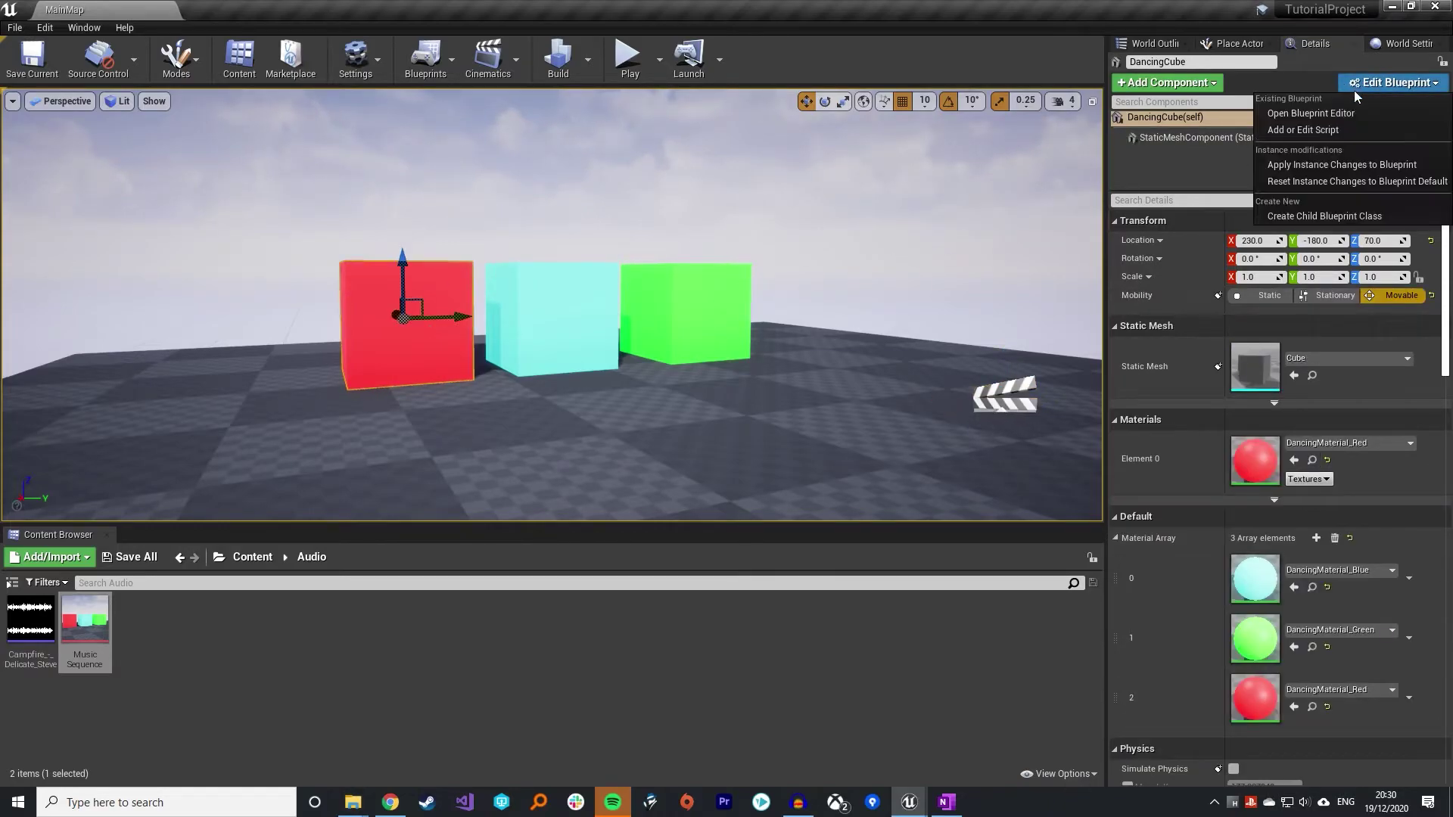
pyautogui.click(1328, 115)
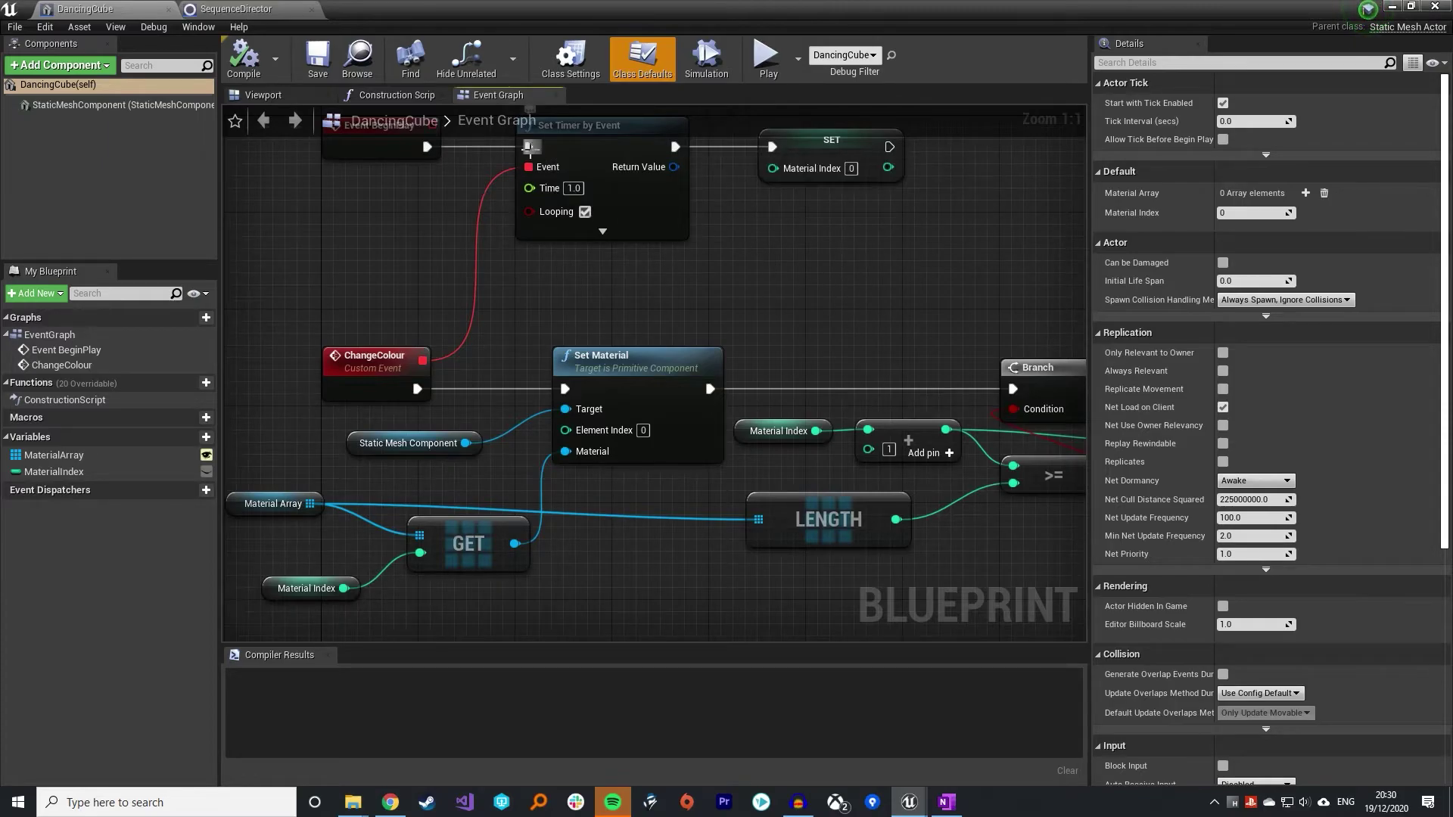
pyautogui.rightClick(528, 147)
pyautogui.moveTo(587, 206)
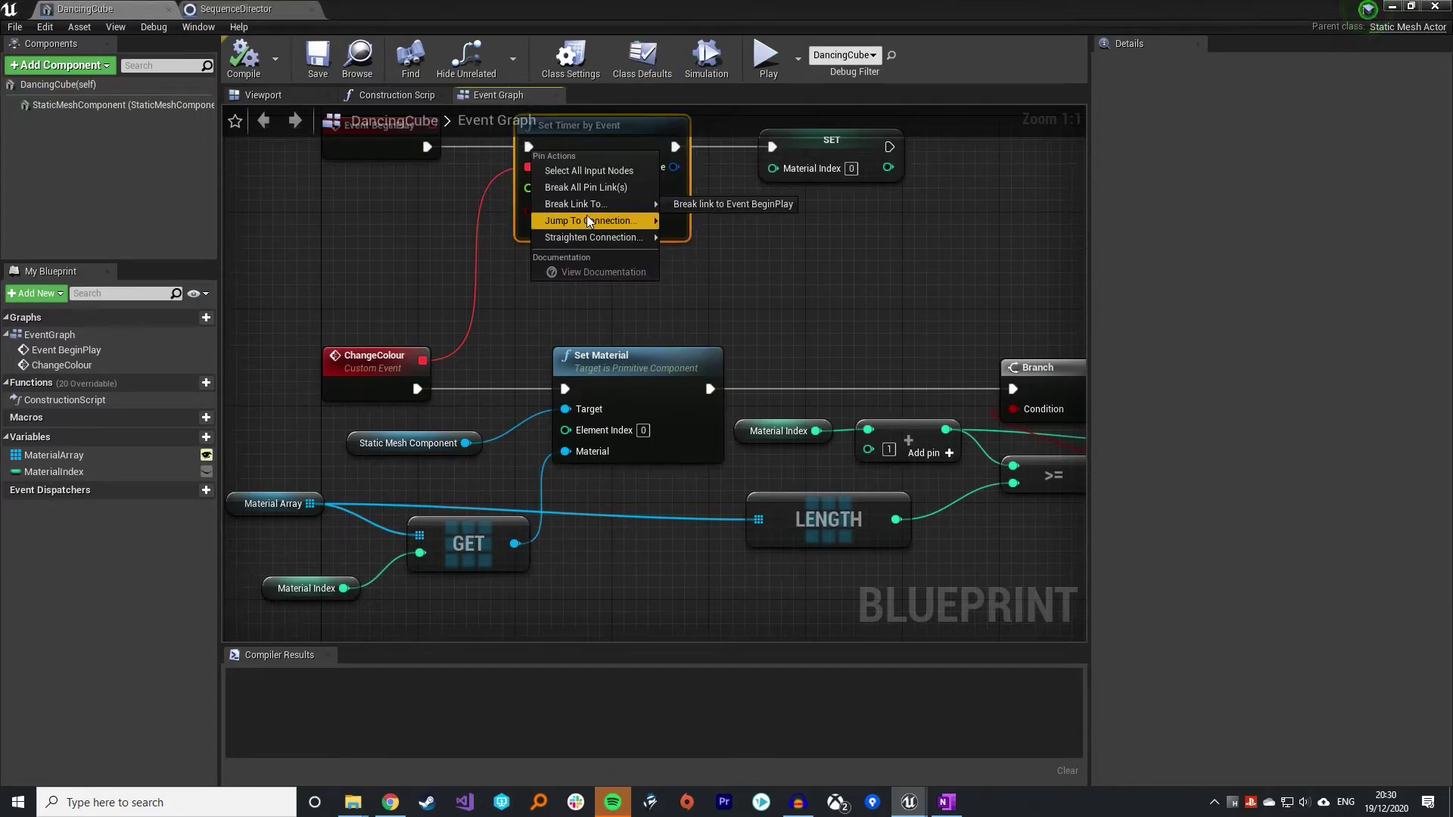
pyautogui.click(734, 206)
pyautogui.click(244, 61)
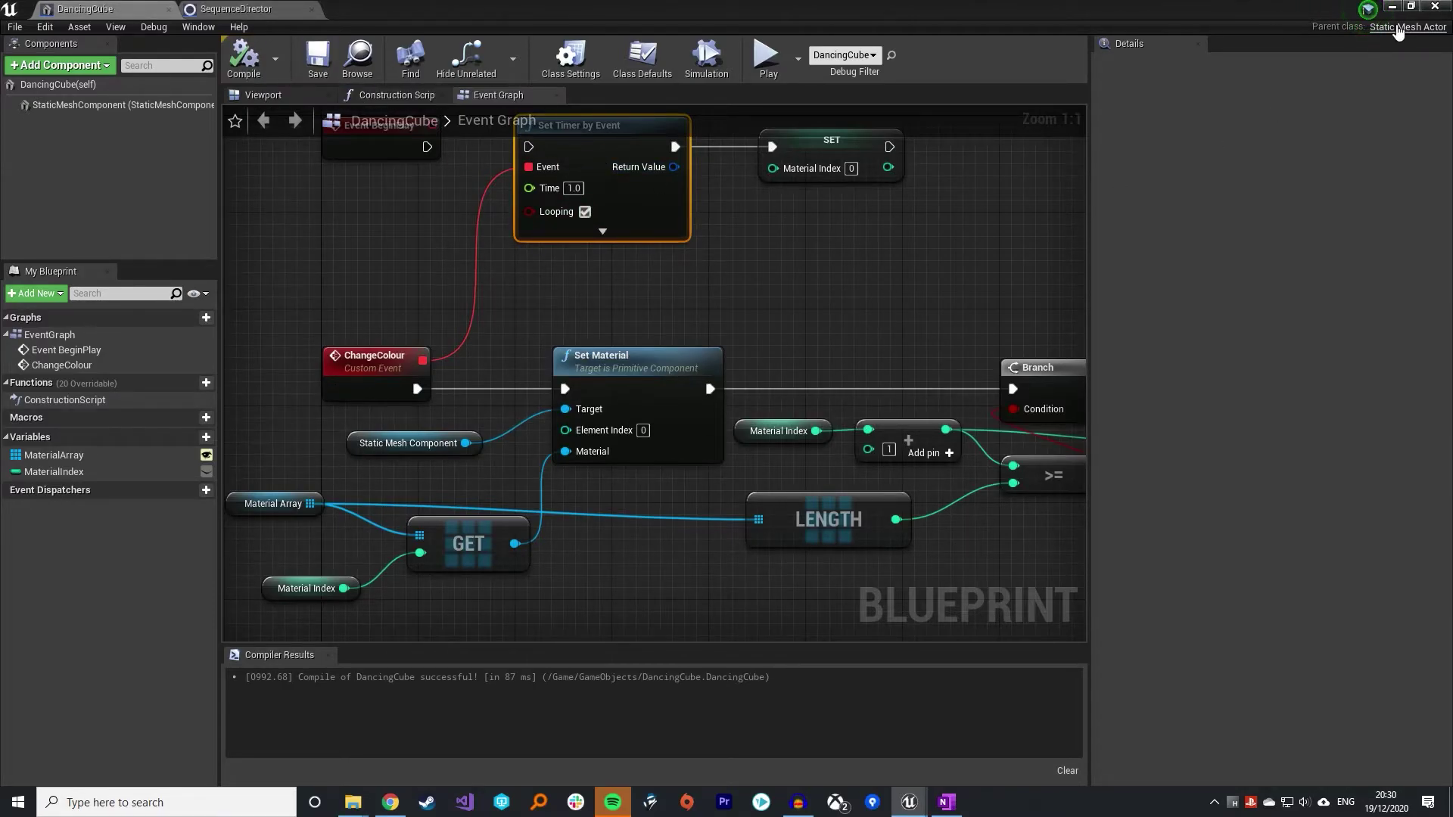
pyautogui.click(1392, 6)
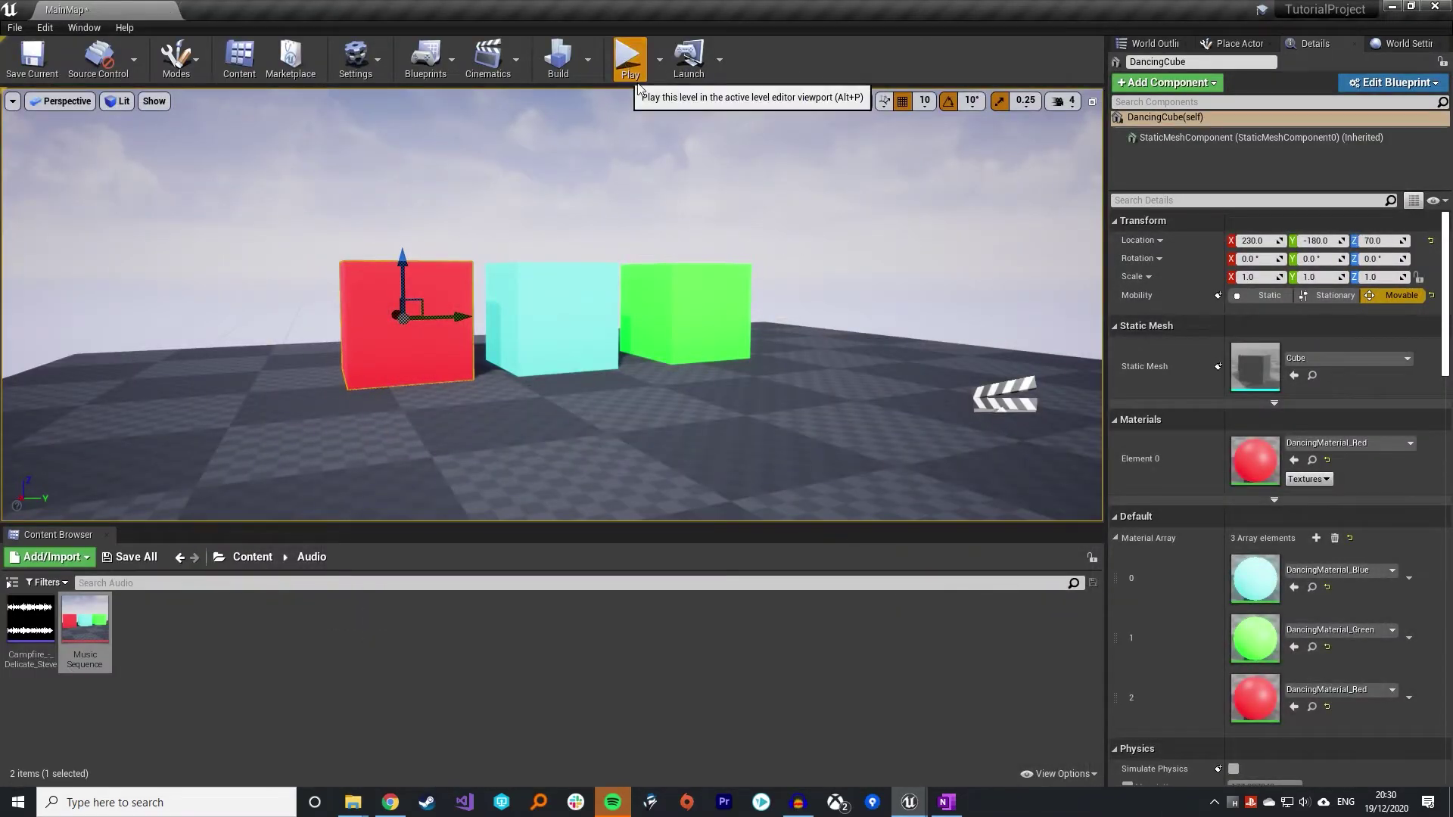
pyautogui.click(626, 57)
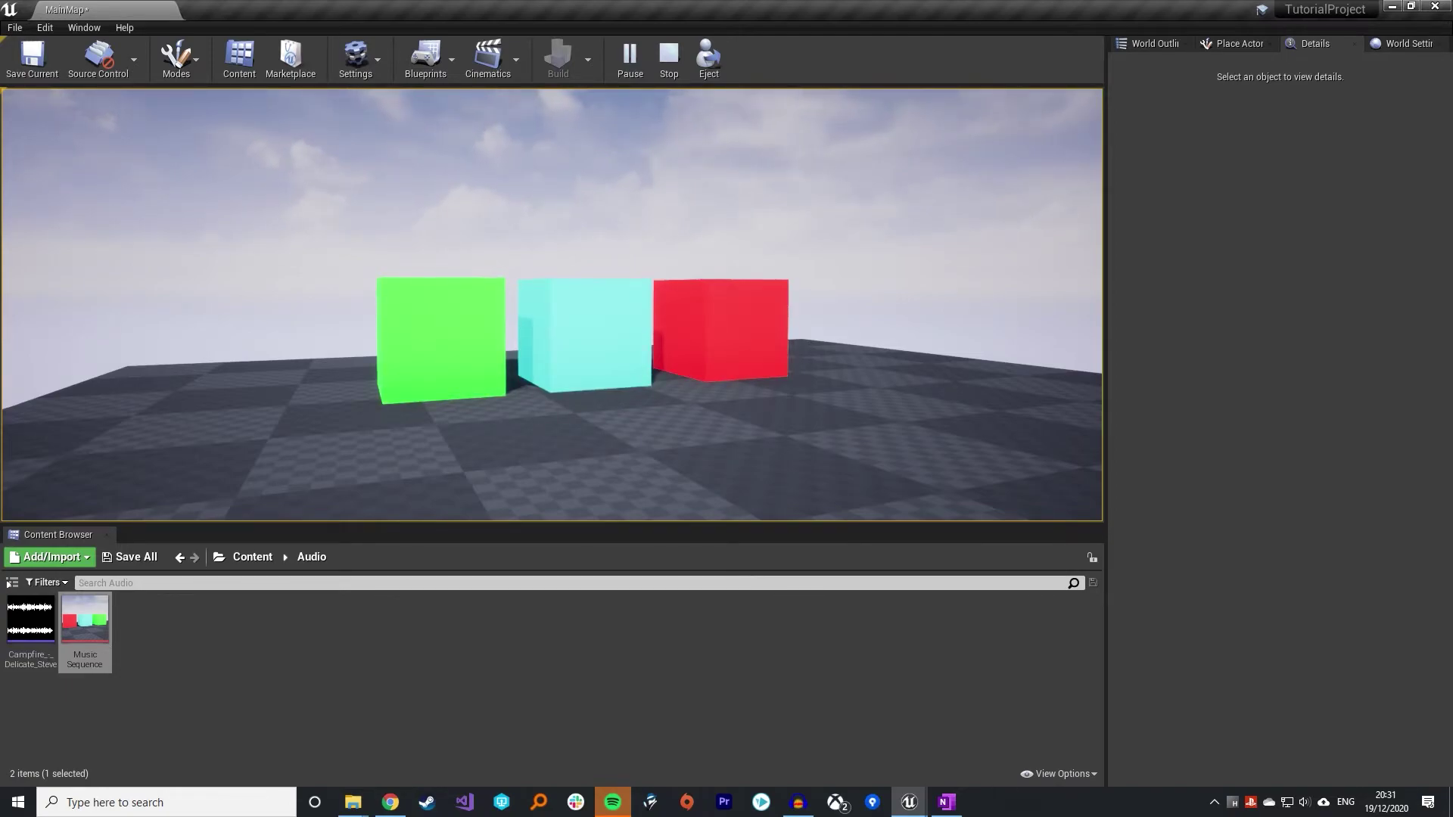
pyautogui.press('Escape')
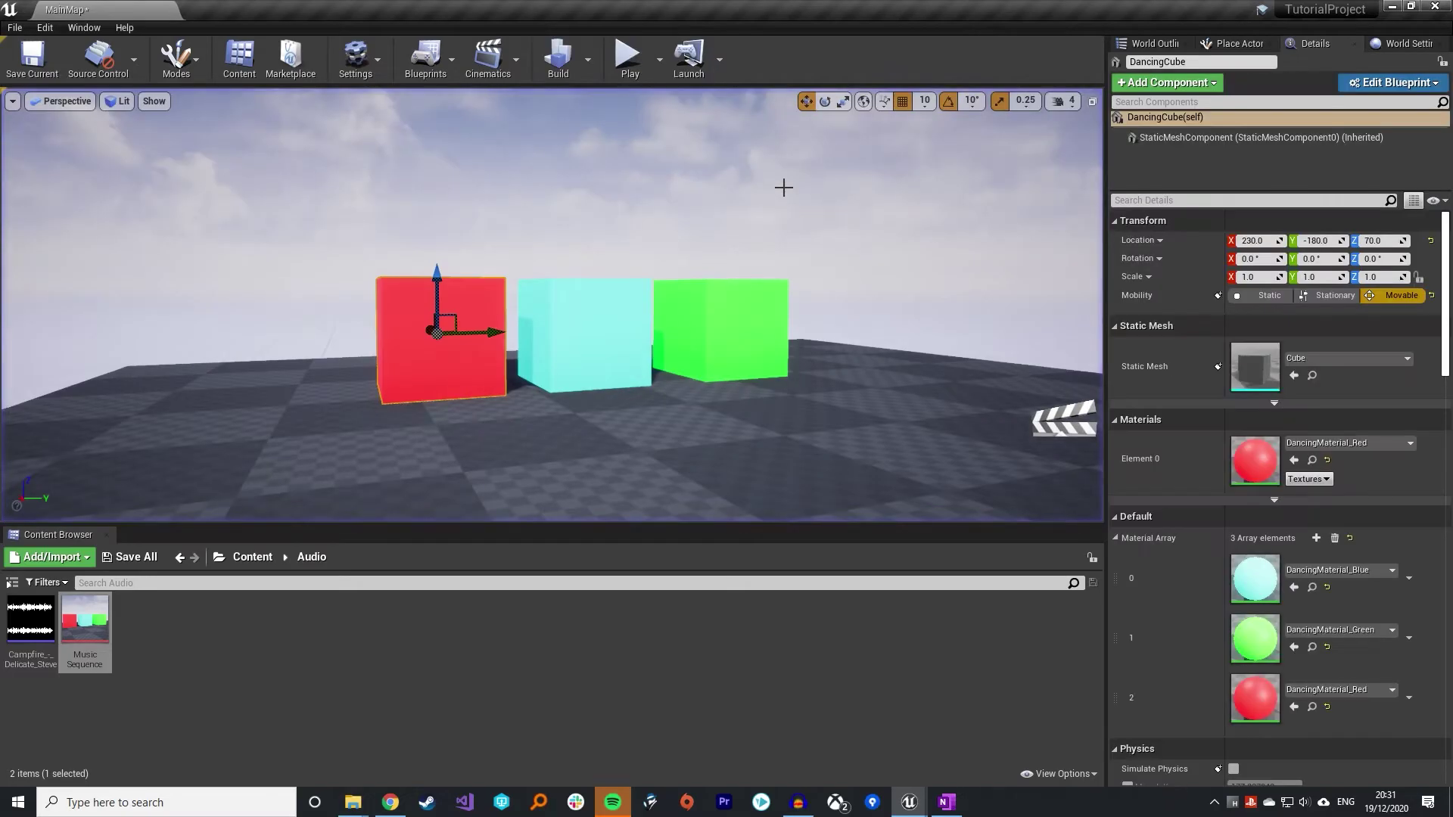
pyautogui.moveTo(906, 811)
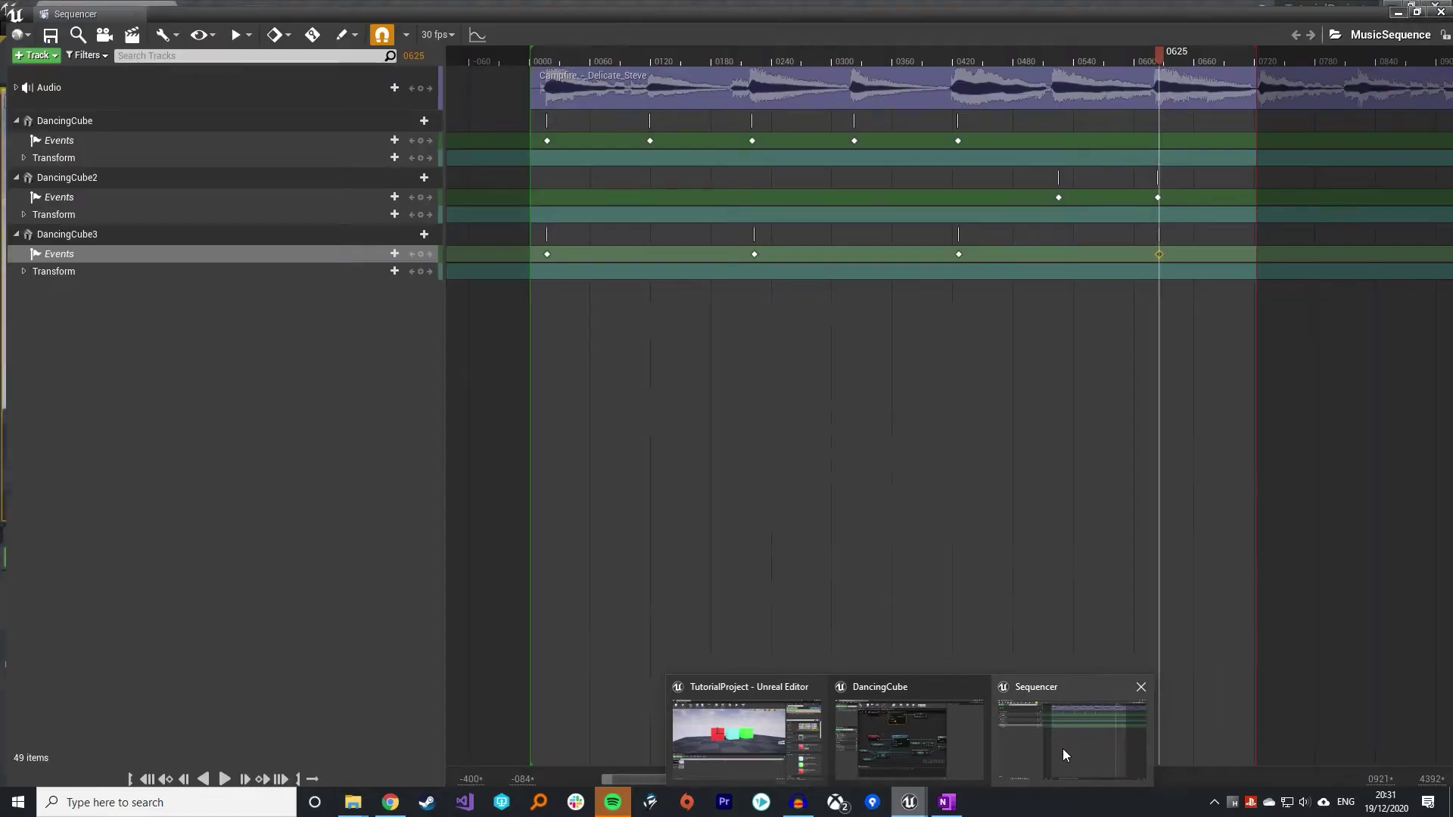
pyautogui.click(1063, 748)
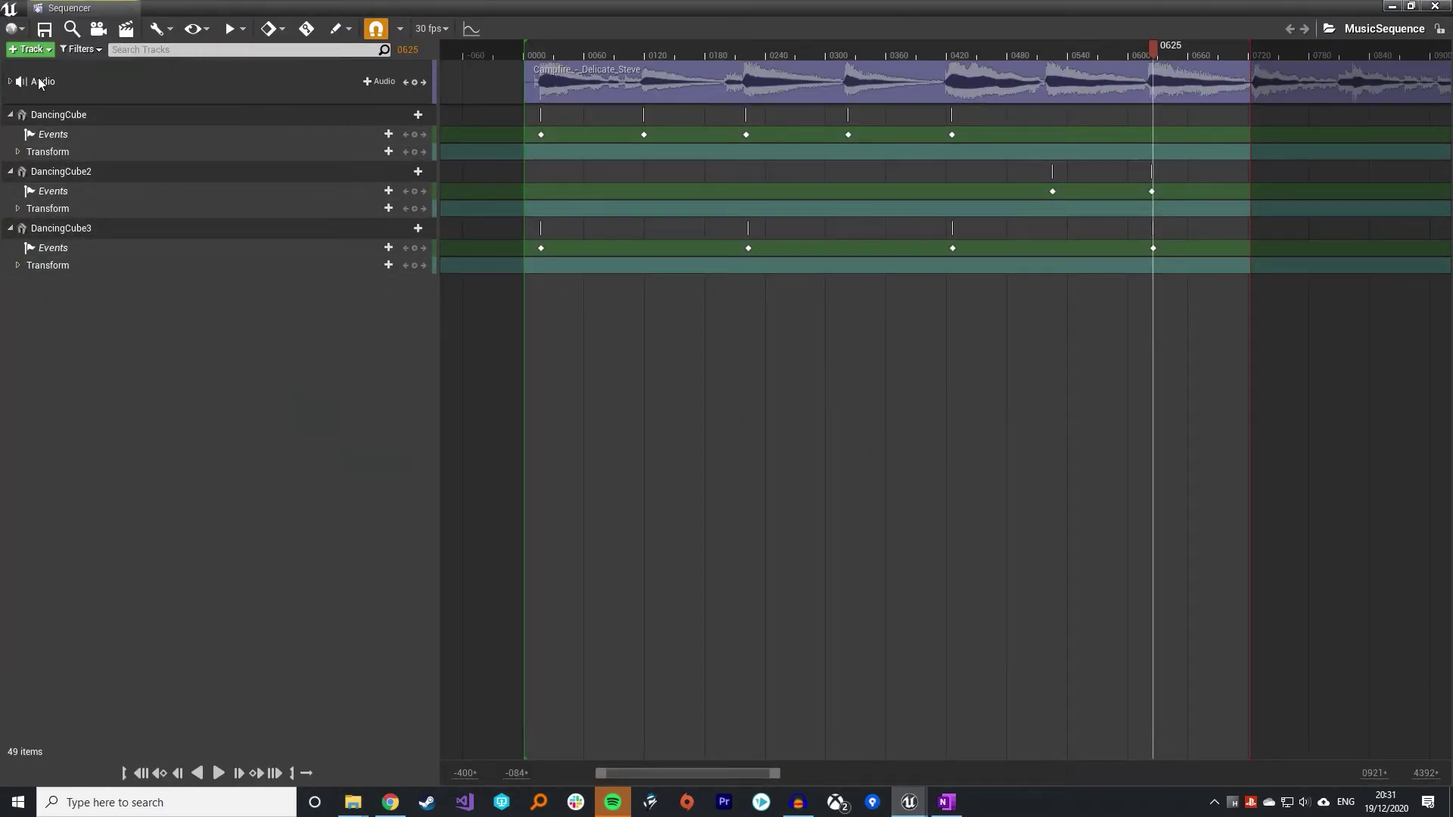
pyautogui.click(29, 49)
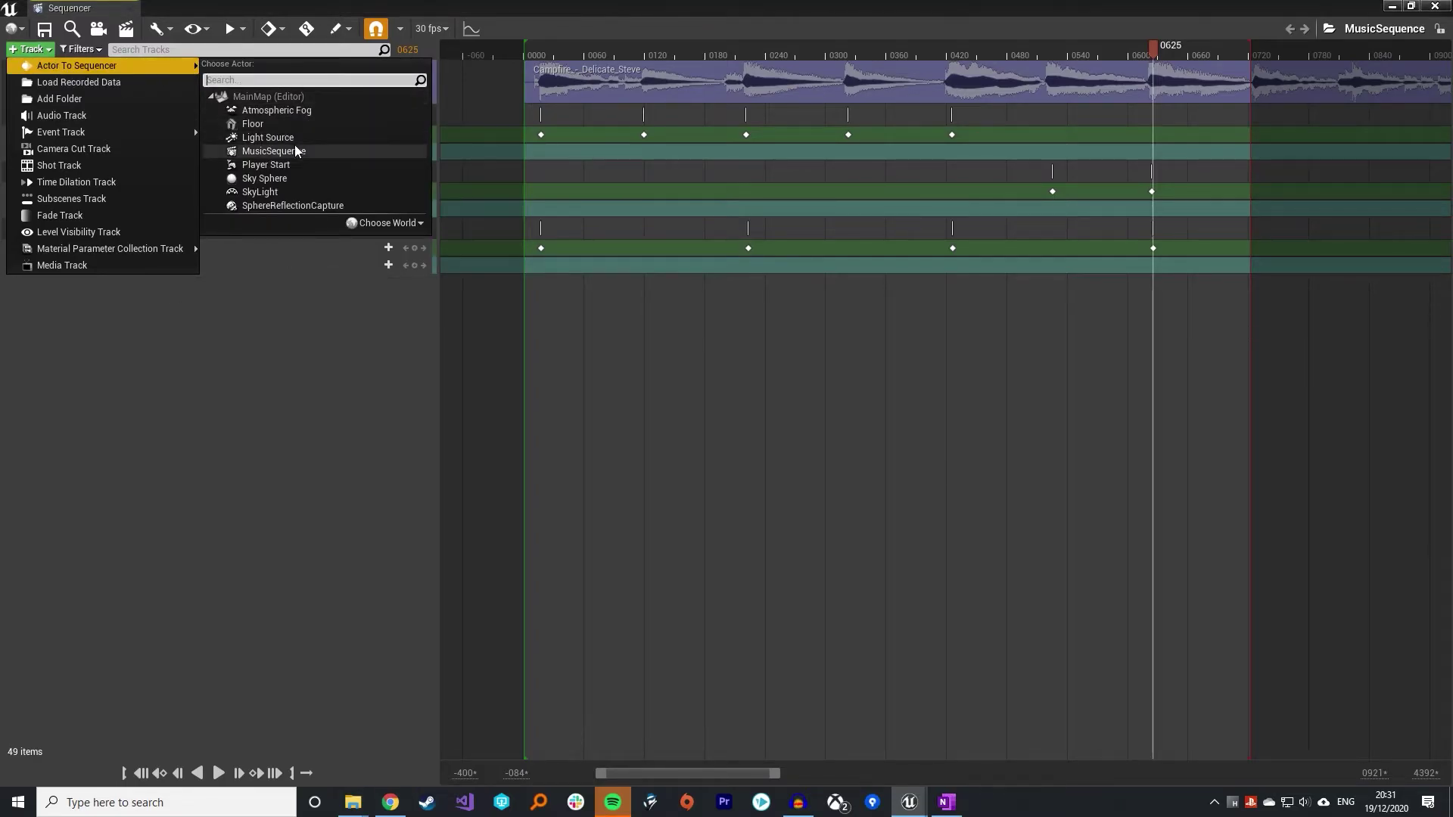
pyautogui.click(1393, 6)
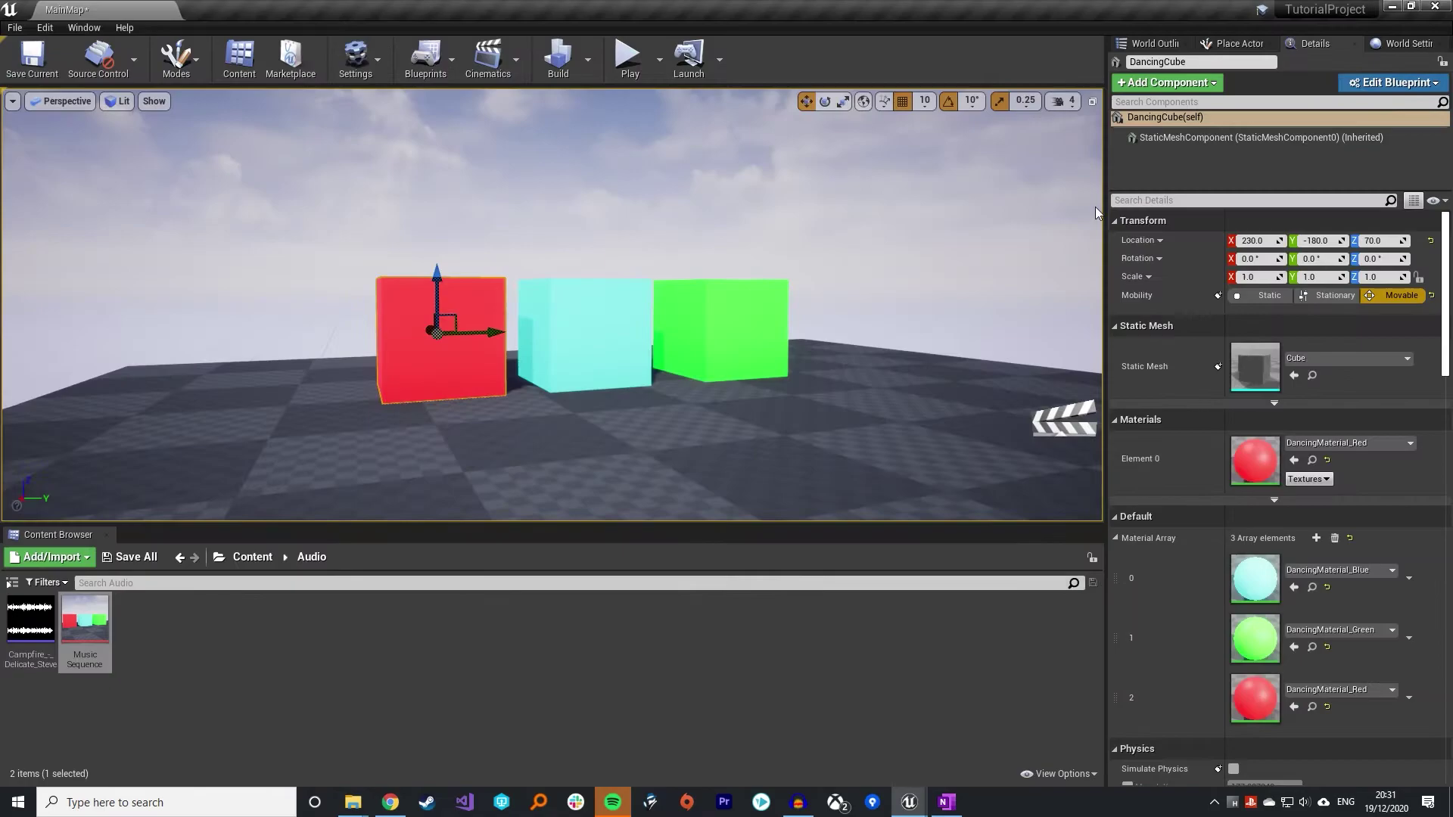
# Place DancingManager_BP from the Blueprints folder into the level, then return to the sequencer window
pyautogui.click(252, 558)
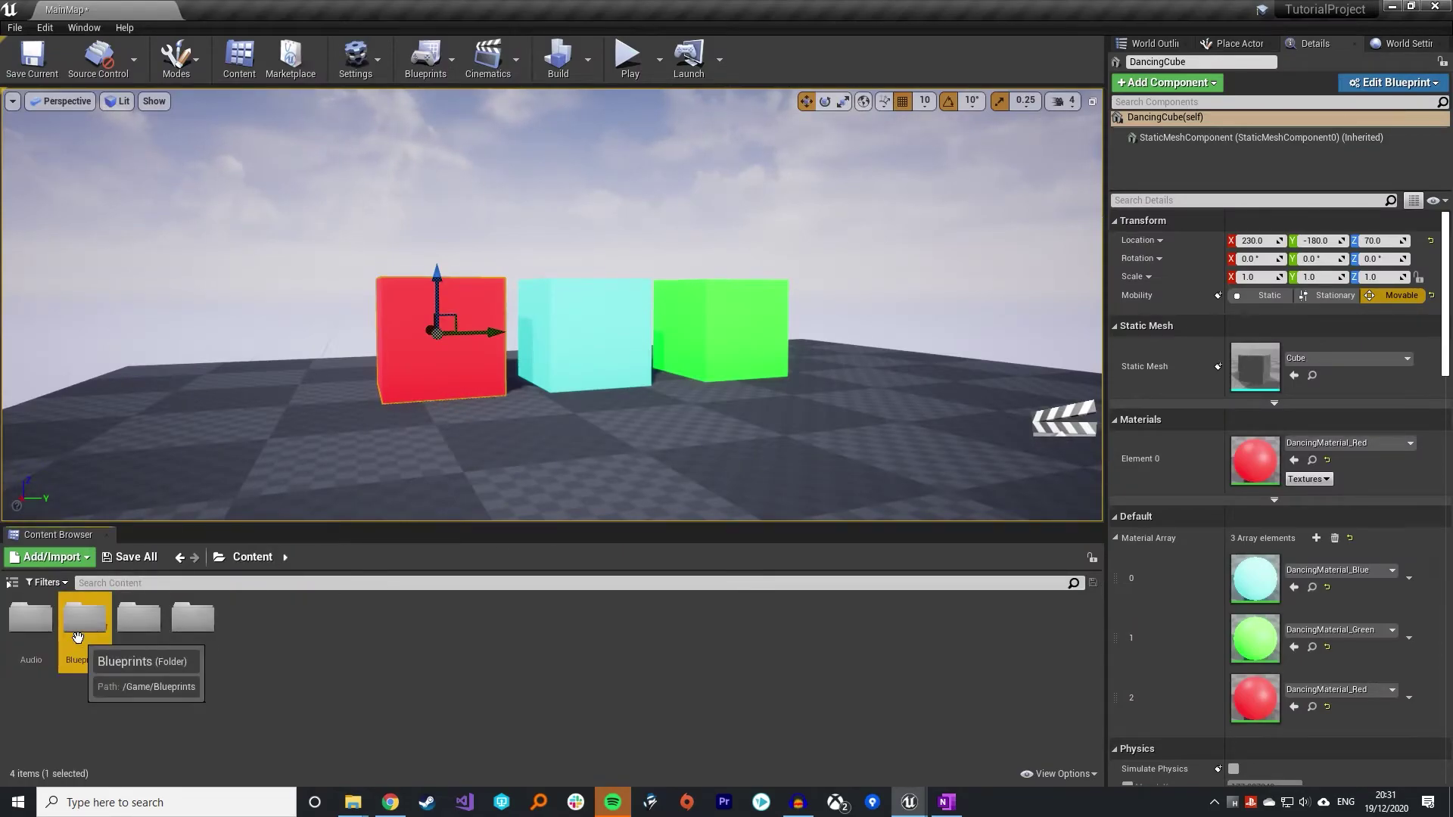
pyautogui.doubleClick(88, 617)
pyautogui.moveTo(30, 619); pyautogui.dragTo(136, 439)
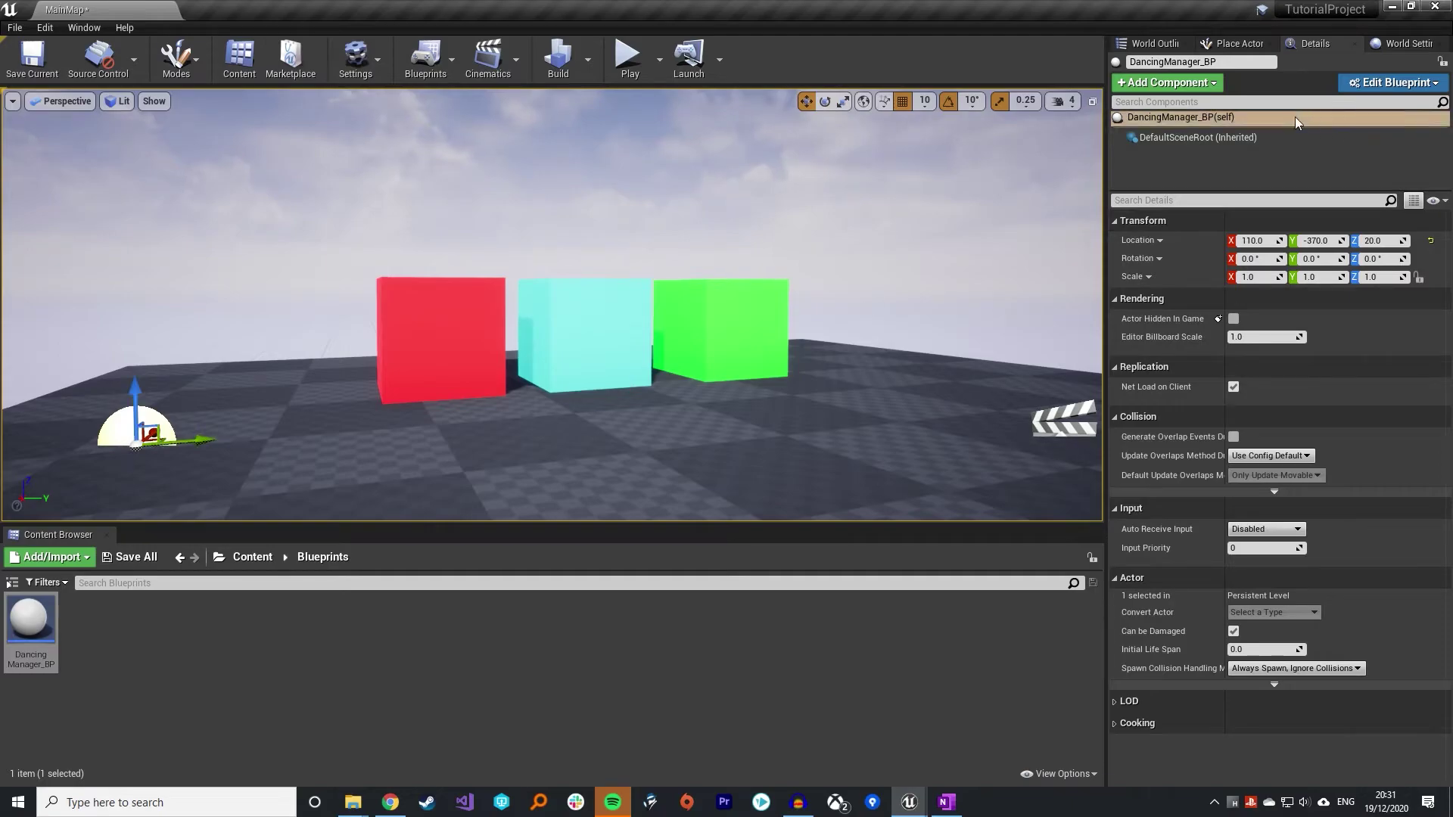
pyautogui.moveTo(909, 802)
pyautogui.click(1102, 757)
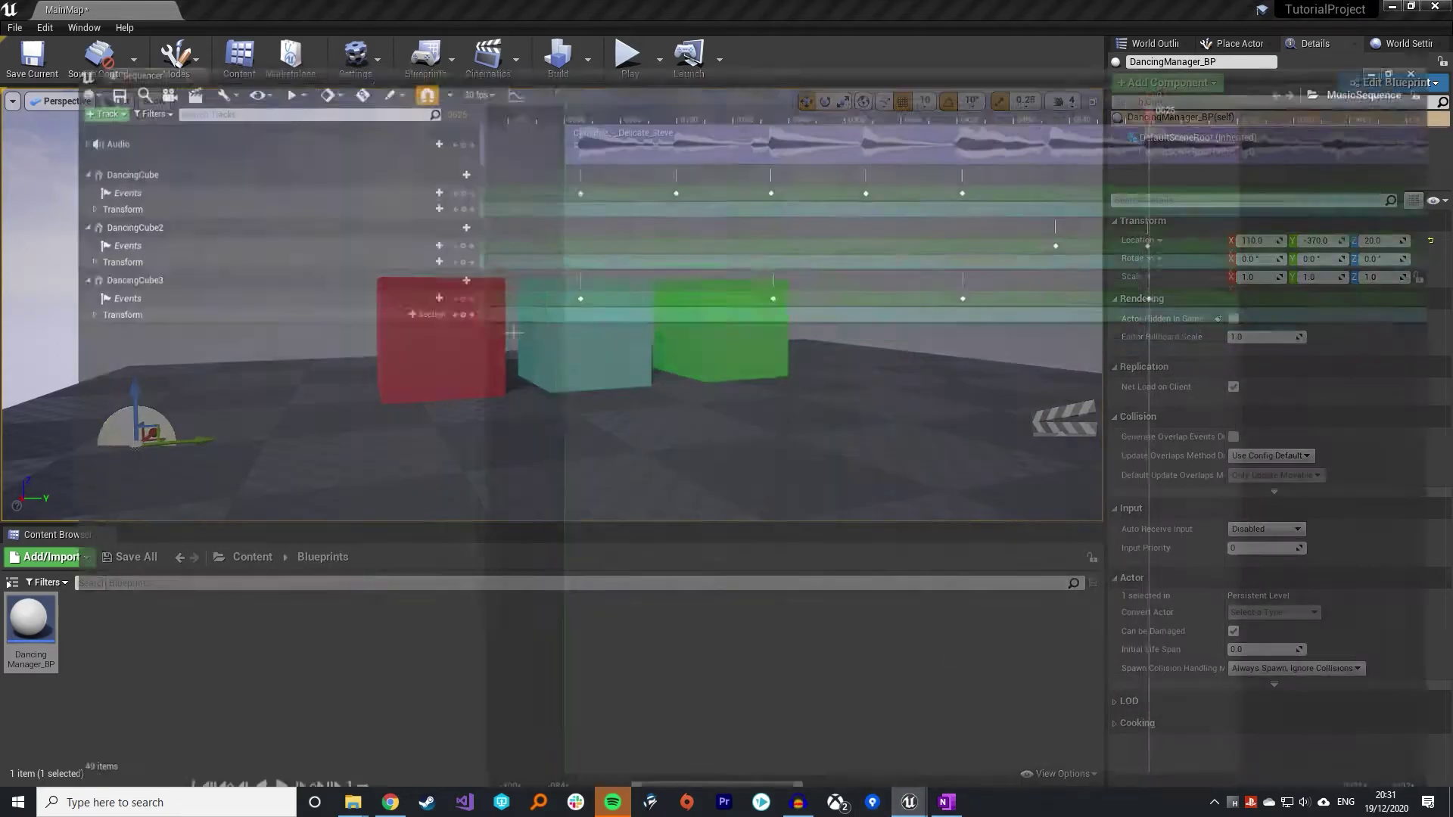
# Add DancingManager_BP to the sequence with an Event Trigger track
pyautogui.click(34, 49)
pyautogui.moveTo(113, 66)
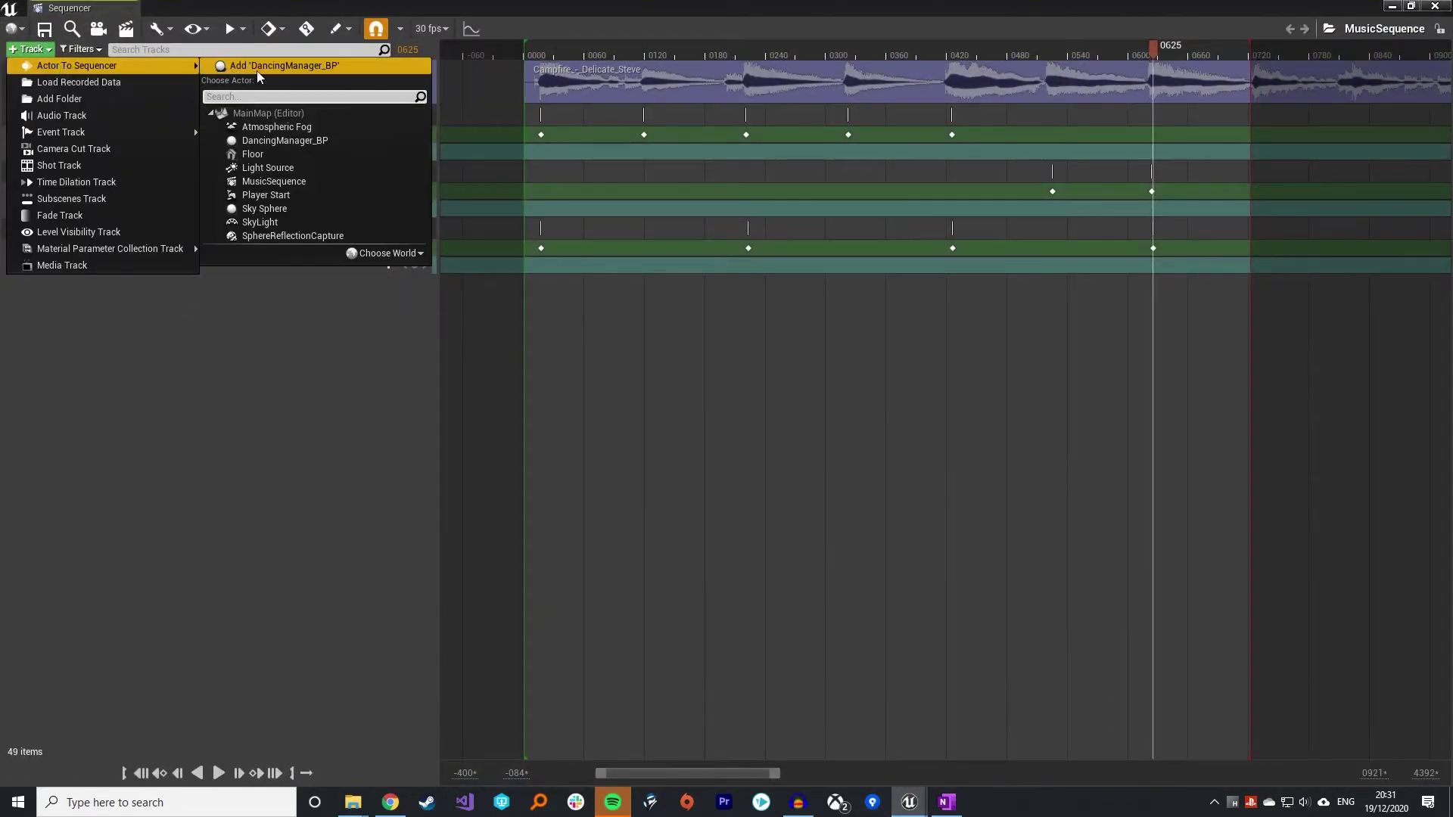
pyautogui.click(307, 142)
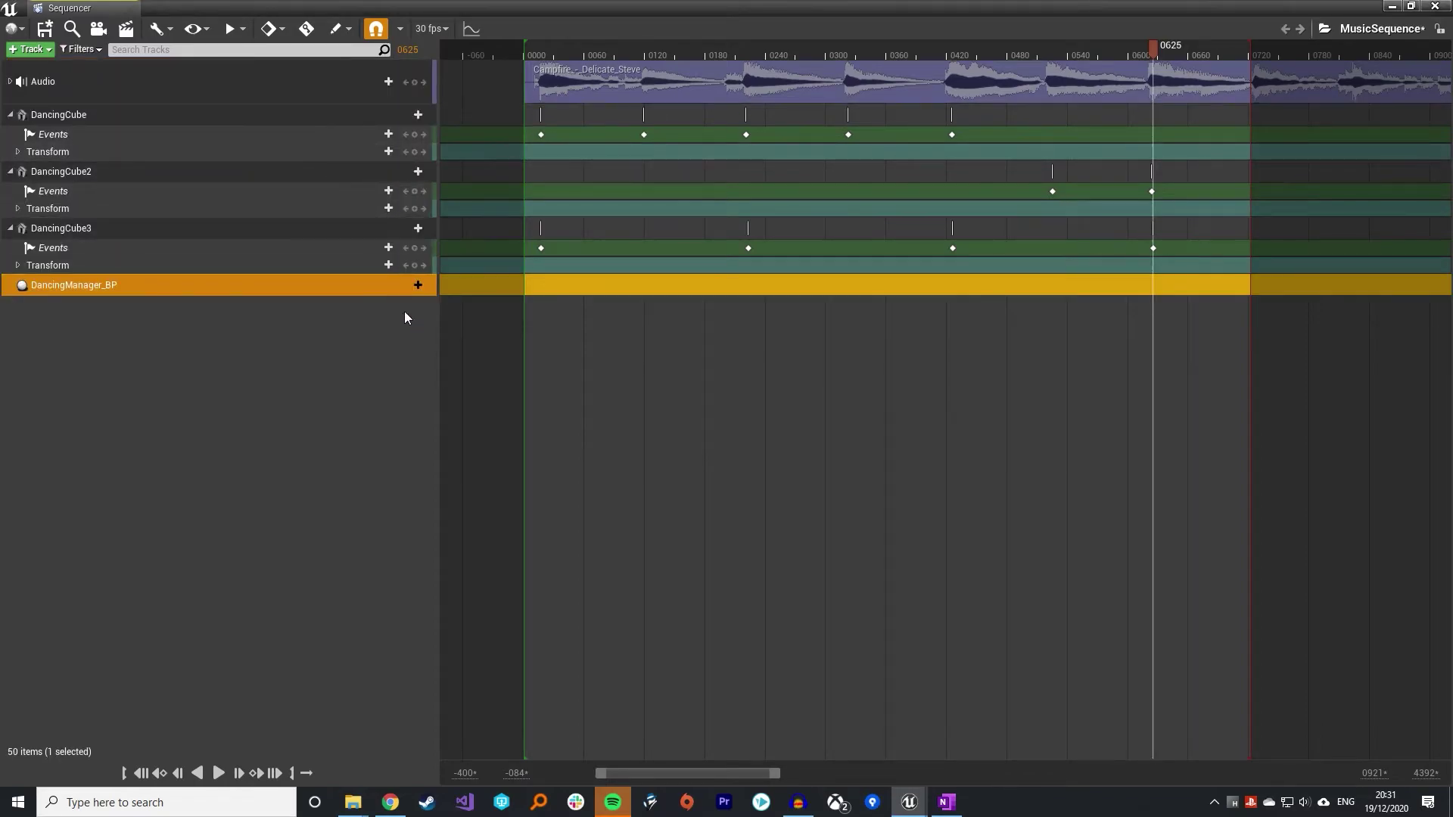
pyautogui.click(412, 284)
pyautogui.moveTo(443, 316)
pyautogui.moveTo(460, 342)
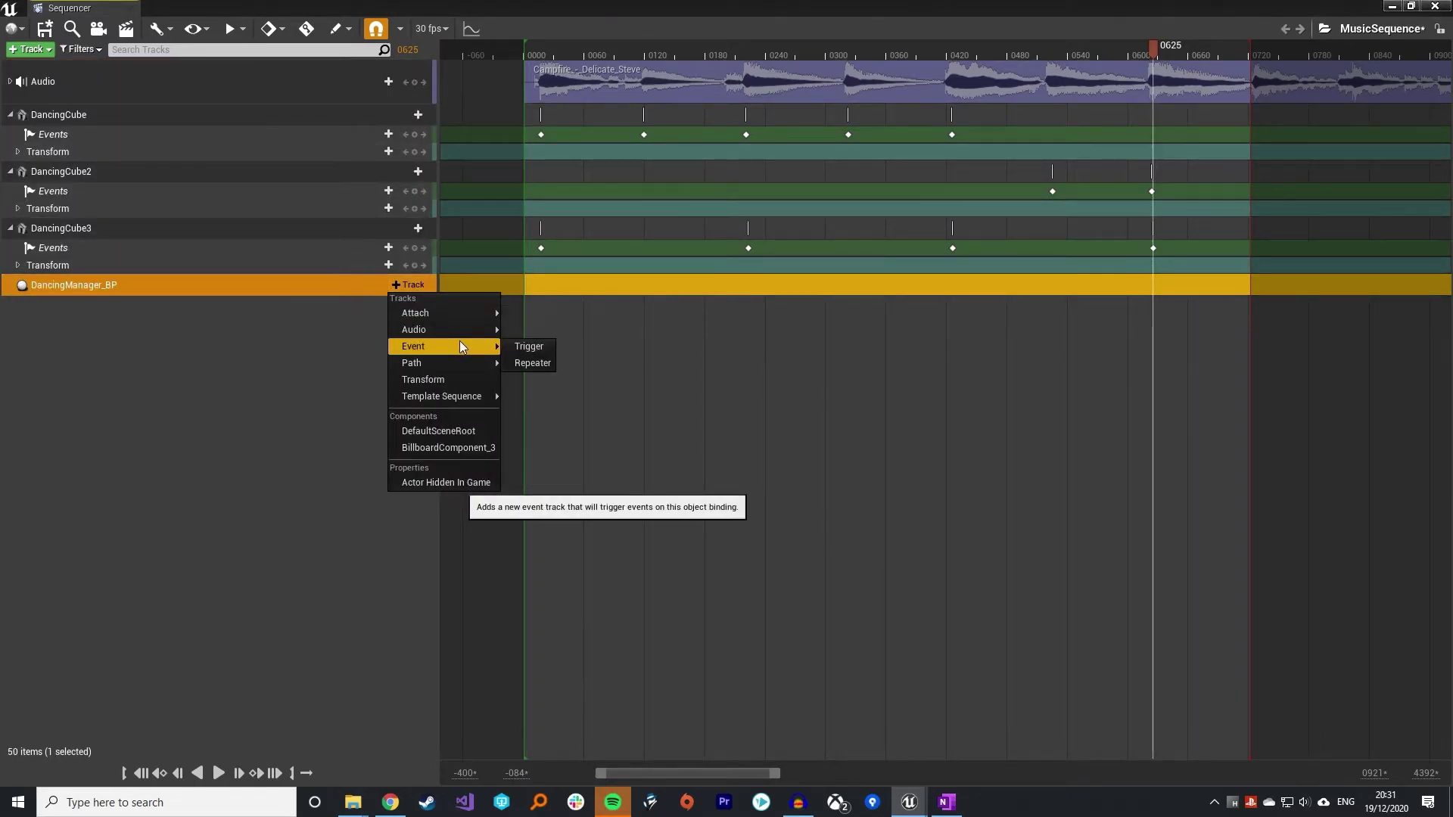
pyautogui.click(530, 346)
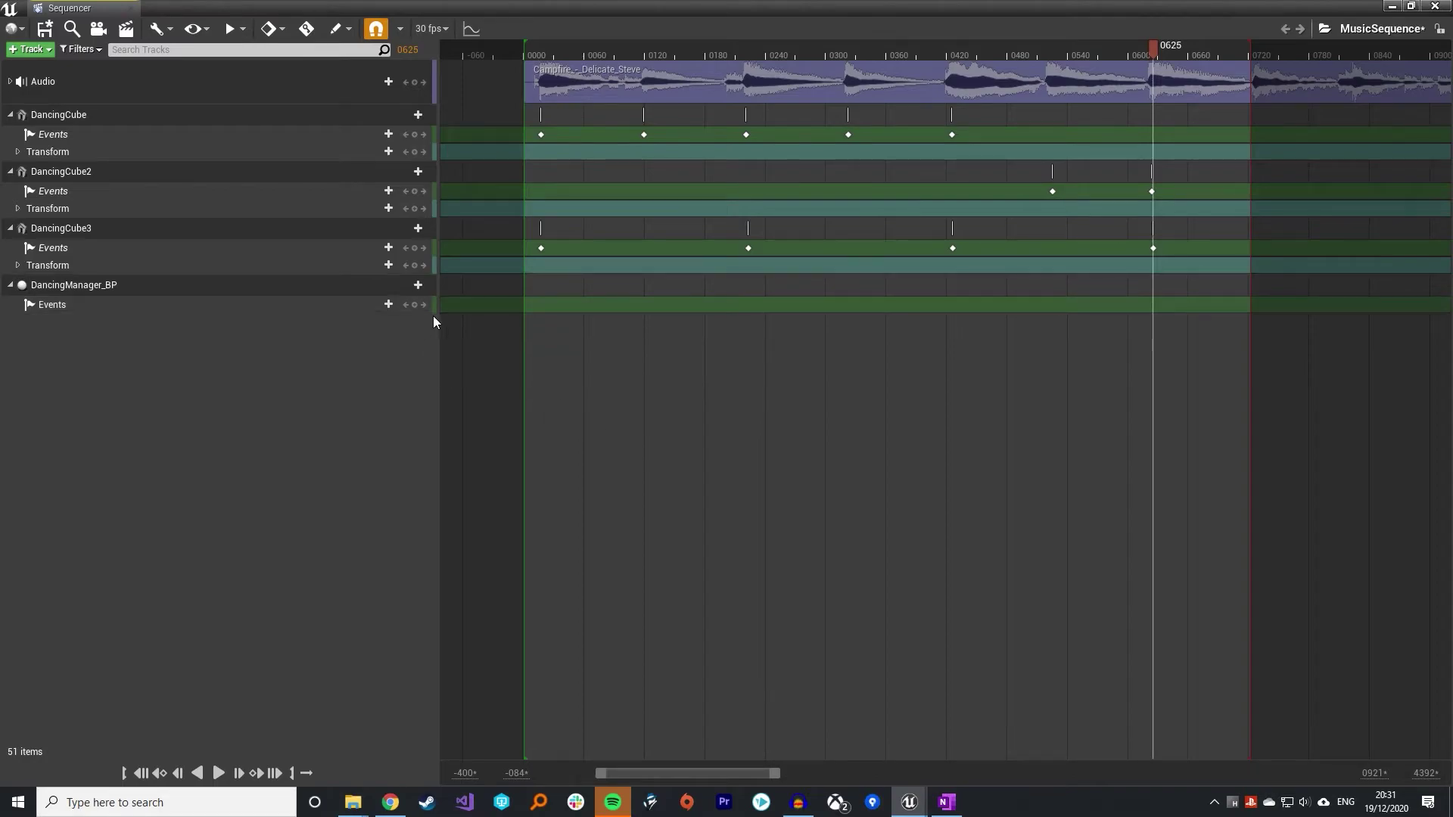
# Delete the DancingCube, DancingCube2 and DancingCube3 tracks and save the sequence
pyautogui.click(175, 115)
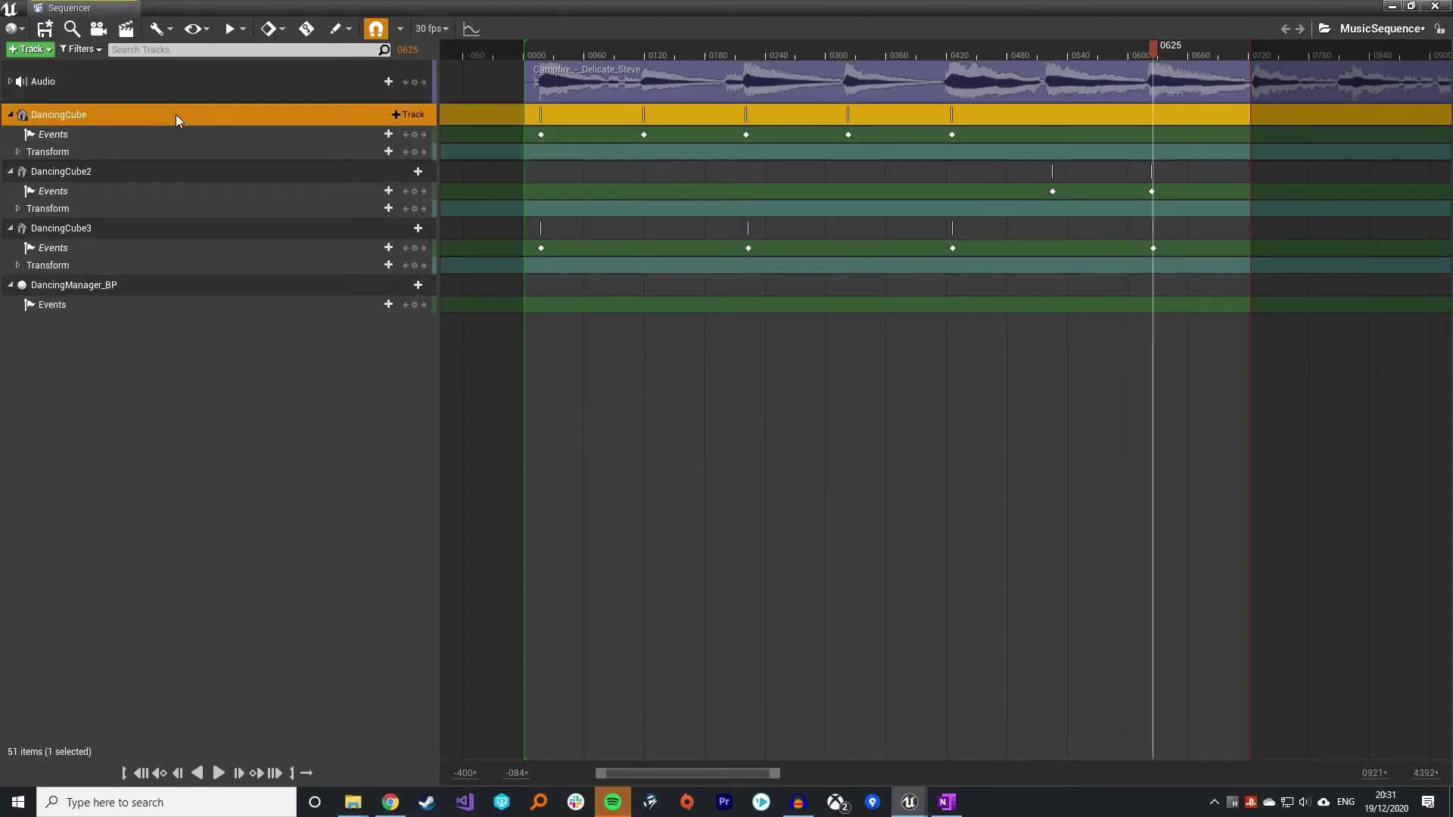
pyautogui.press('Delete')
pyautogui.click(106, 116)
pyautogui.press('Delete')
pyautogui.click(106, 114)
pyautogui.press('Delete')
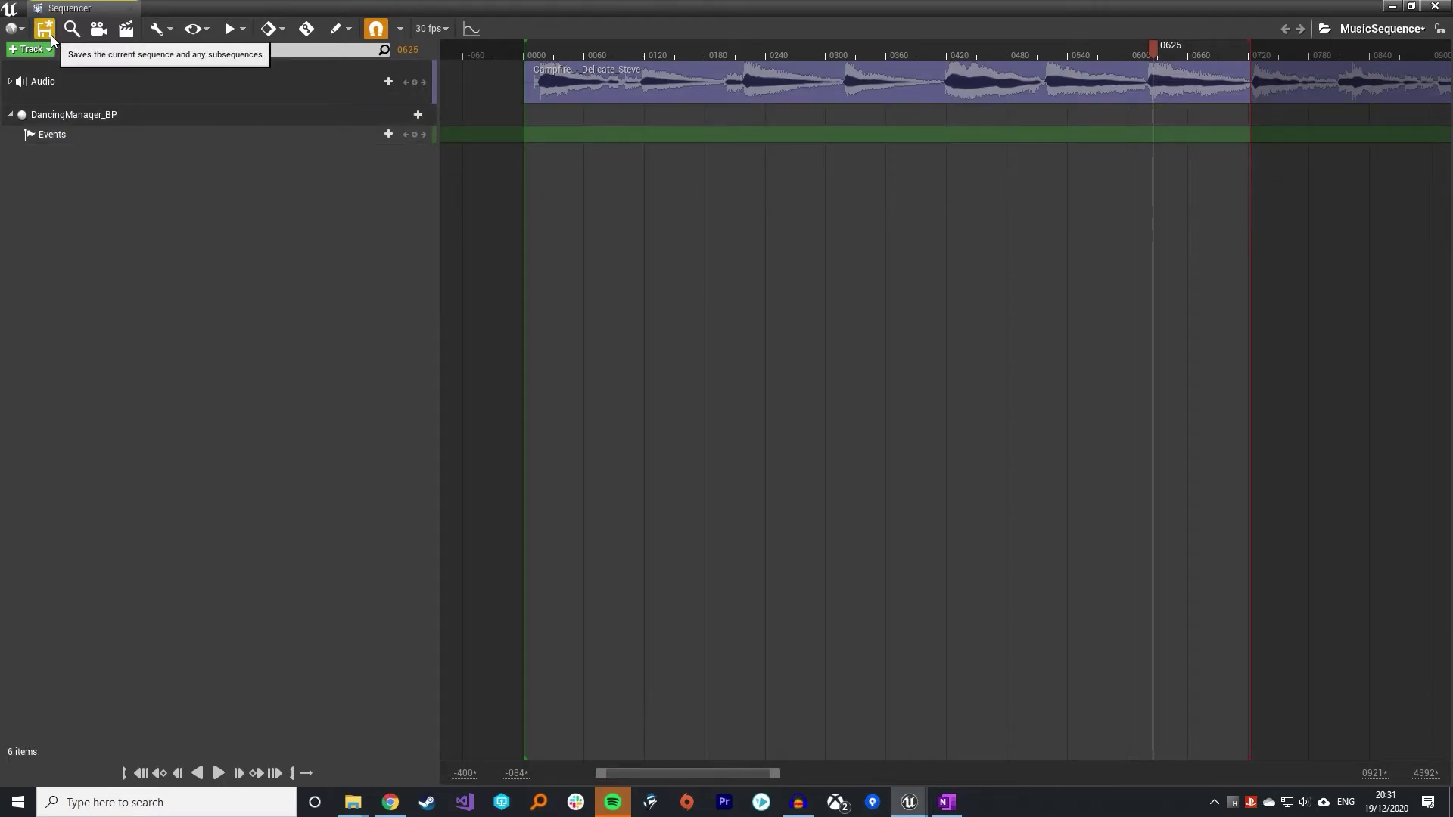
pyautogui.click(52, 35)
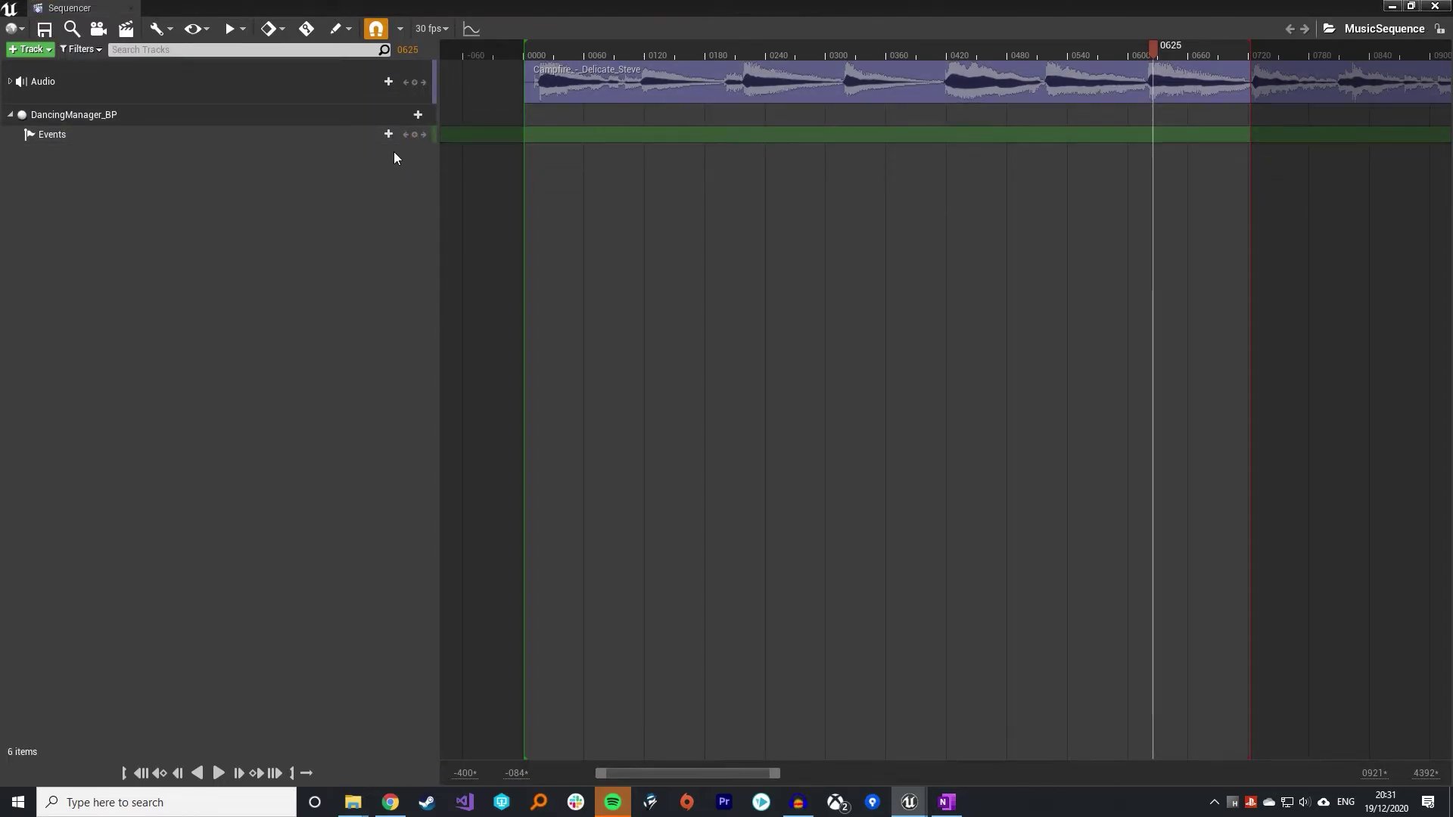
# Add event keys at frames 0625, 0523, 0429, 0322, 0222 and 0020
pyautogui.click(414, 134)
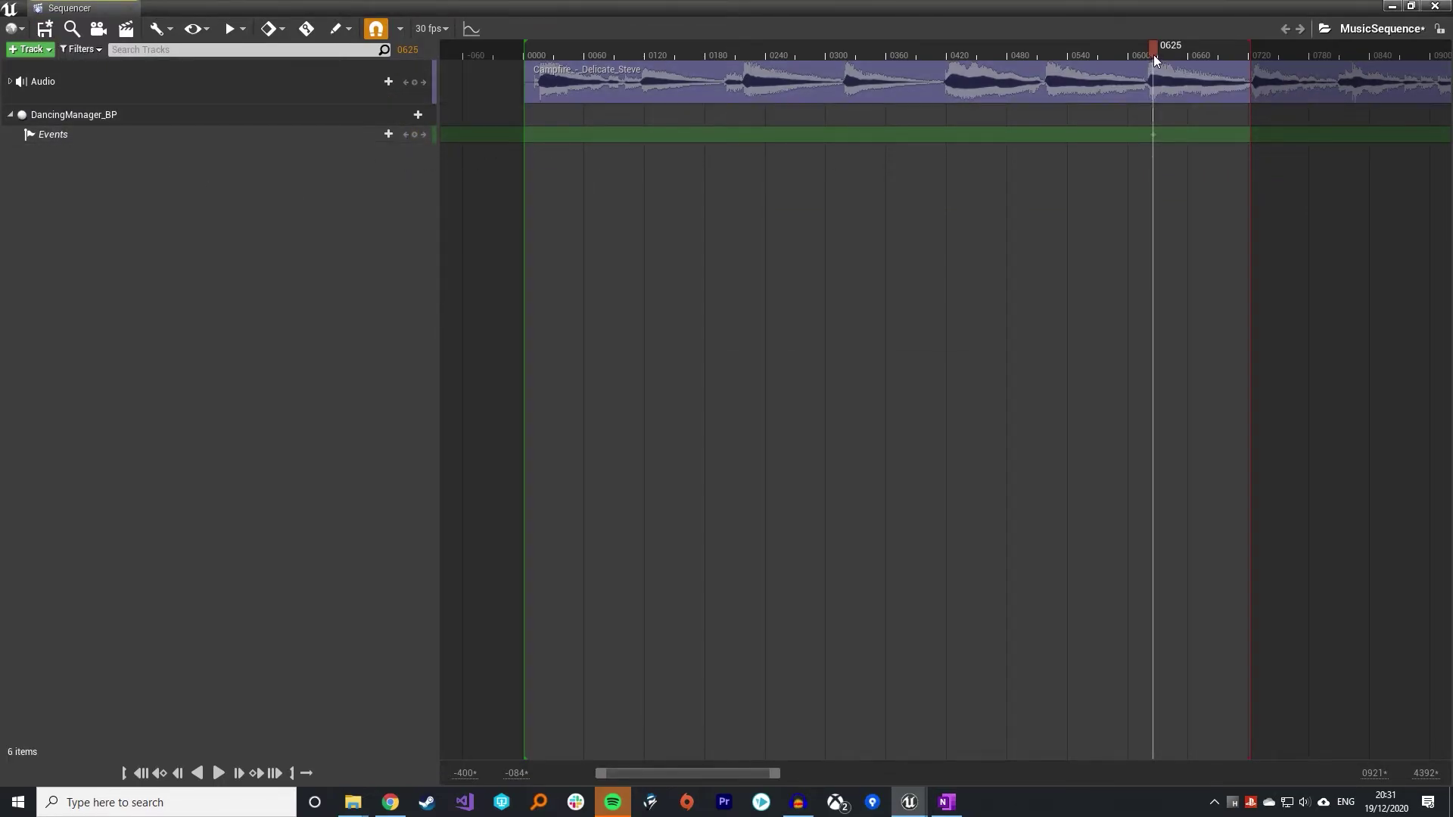
pyautogui.moveTo(1154, 54); pyautogui.dragTo(1052, 57)
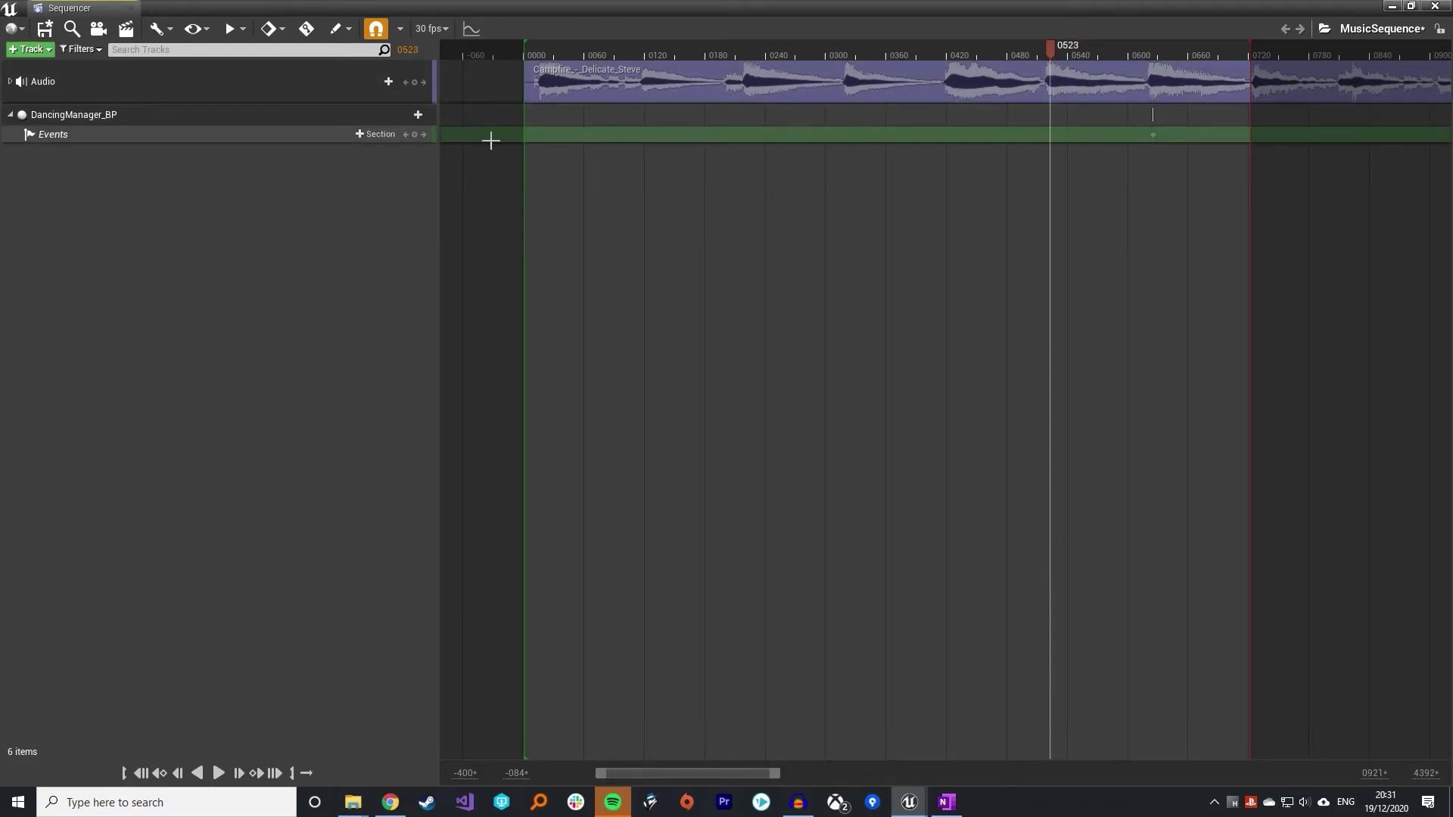
pyautogui.click(423, 134)
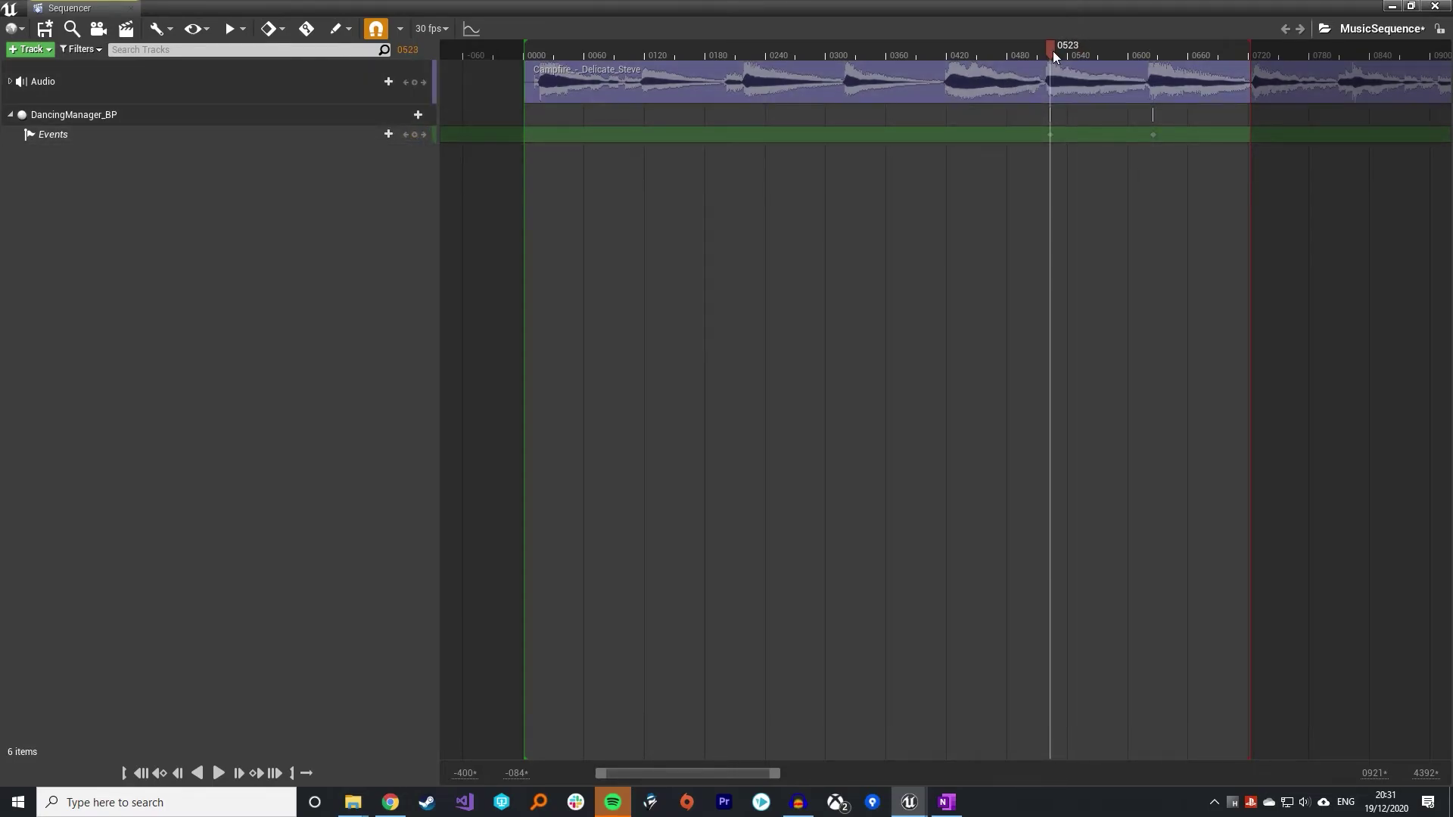
pyautogui.moveTo(1050, 50); pyautogui.dragTo(957, 50)
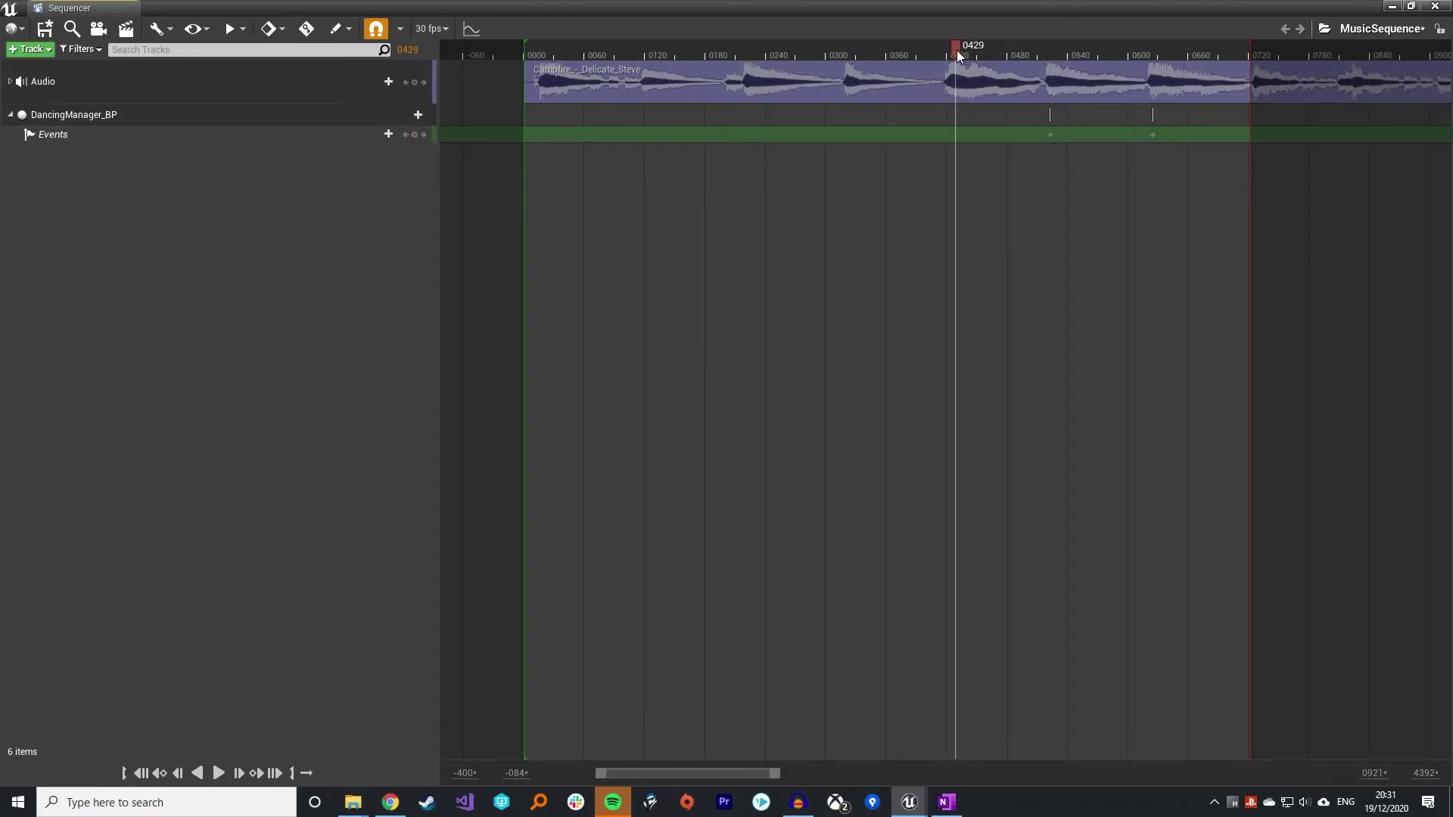
pyautogui.click(414, 134)
pyautogui.moveTo(951, 49); pyautogui.dragTo(545, 59)
pyautogui.click(412, 134)
pyautogui.click(416, 134)
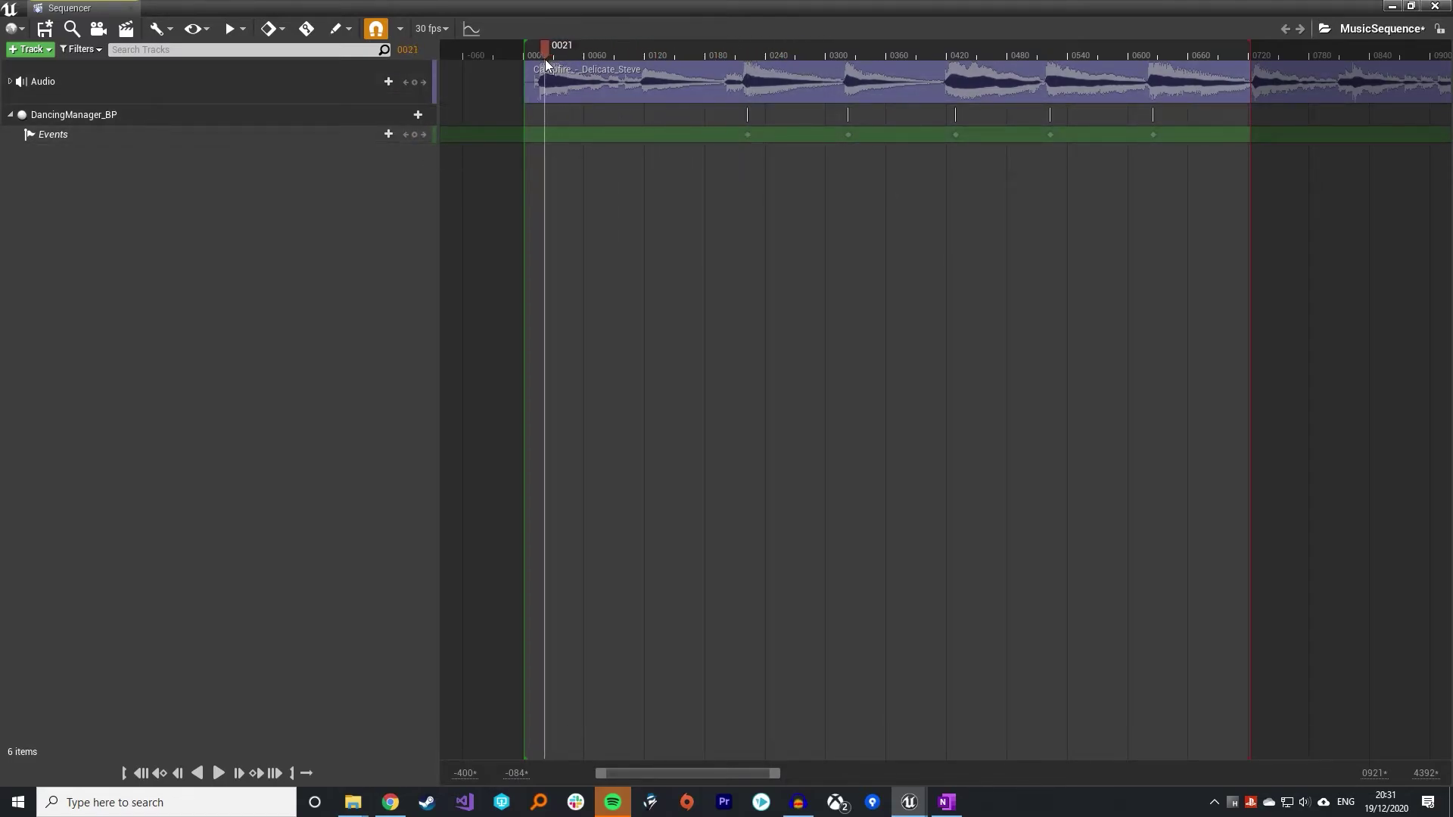
pyautogui.click(416, 134)
# Add event keys at frames 0087, 0068, 0102, 0119 and 0202
pyautogui.moveTo(553, 46); pyautogui.dragTo(613, 50)
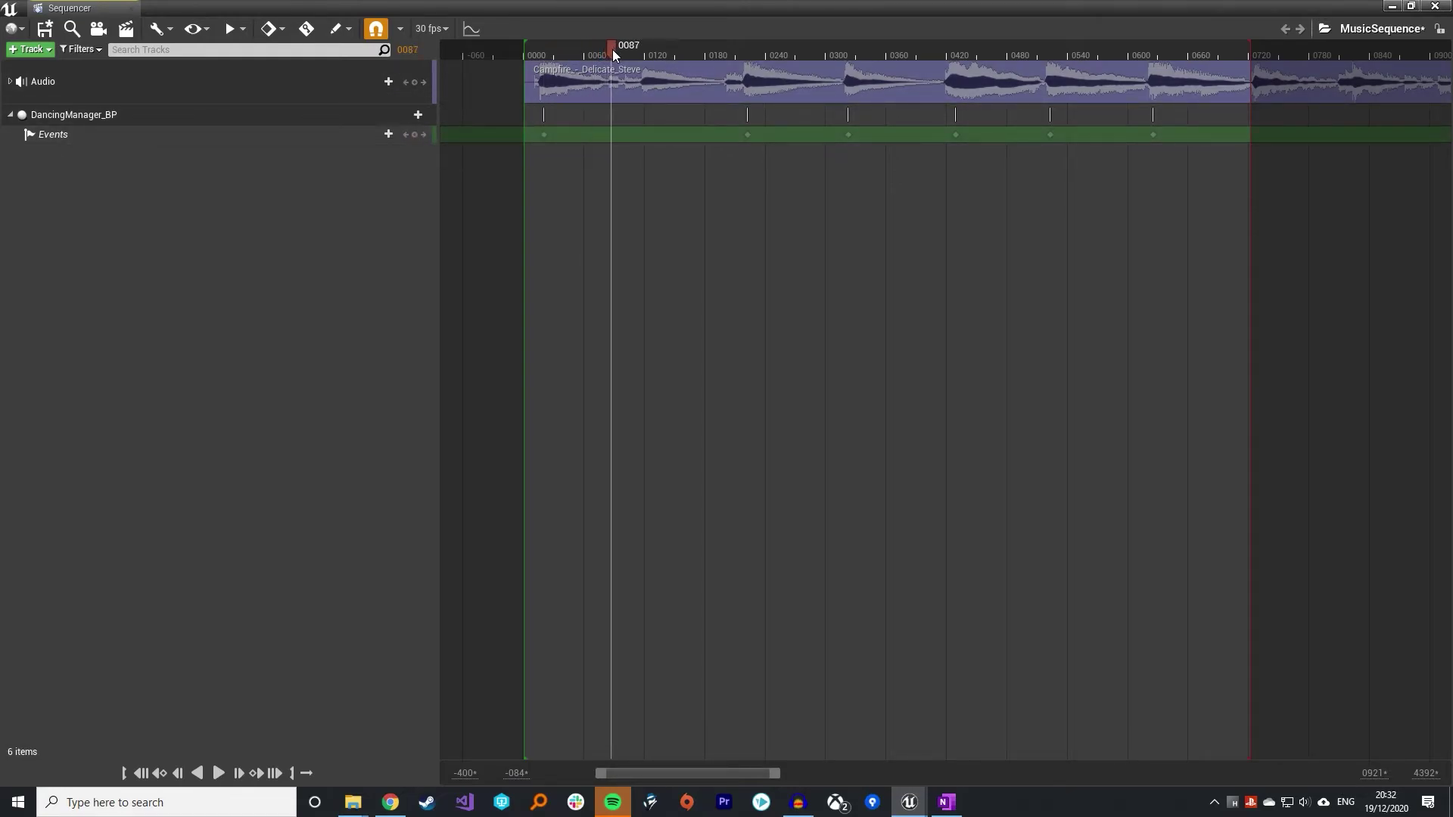
pyautogui.click(416, 134)
pyautogui.moveTo(613, 54); pyautogui.dragTo(593, 53)
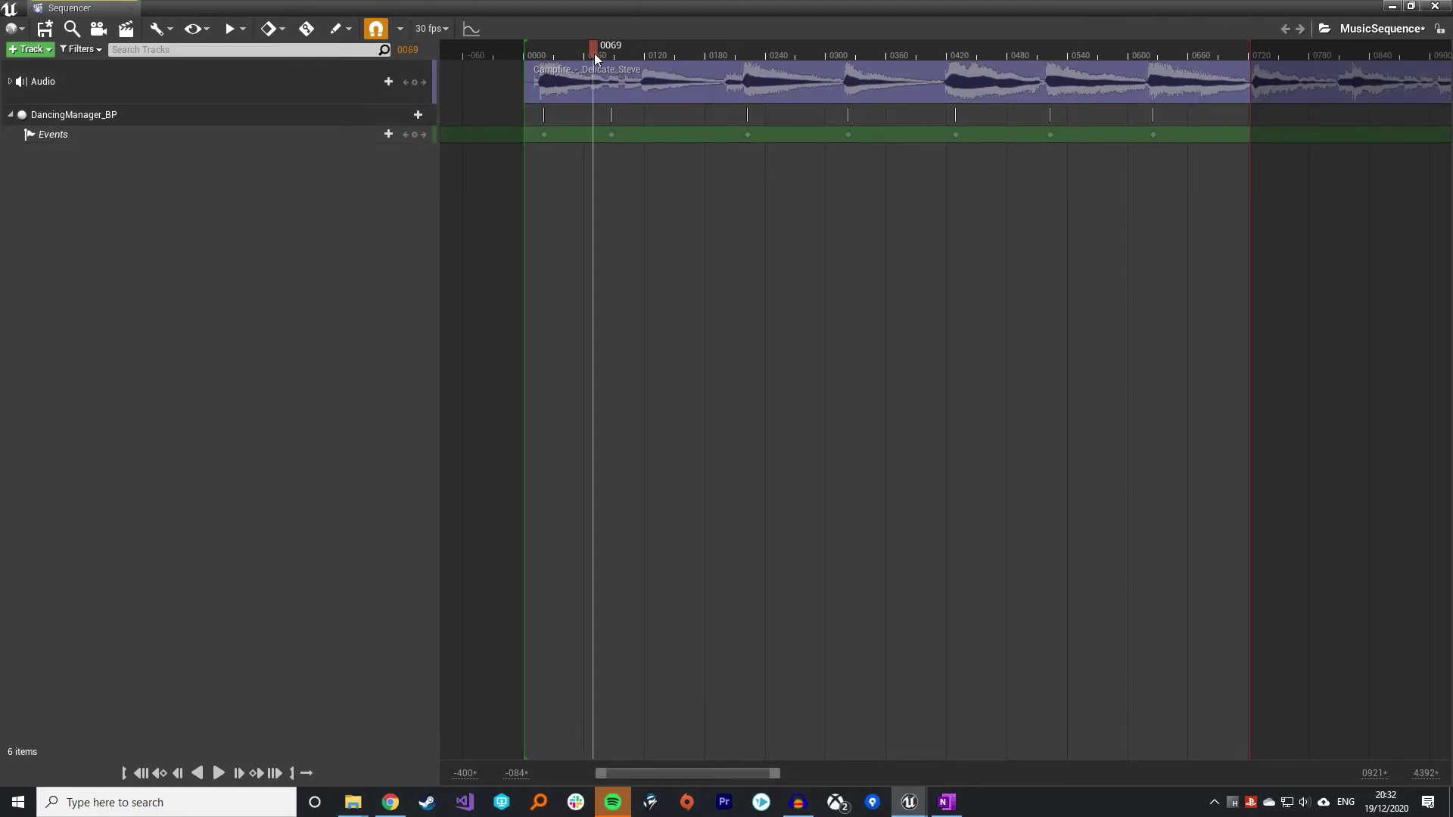
pyautogui.click(417, 136)
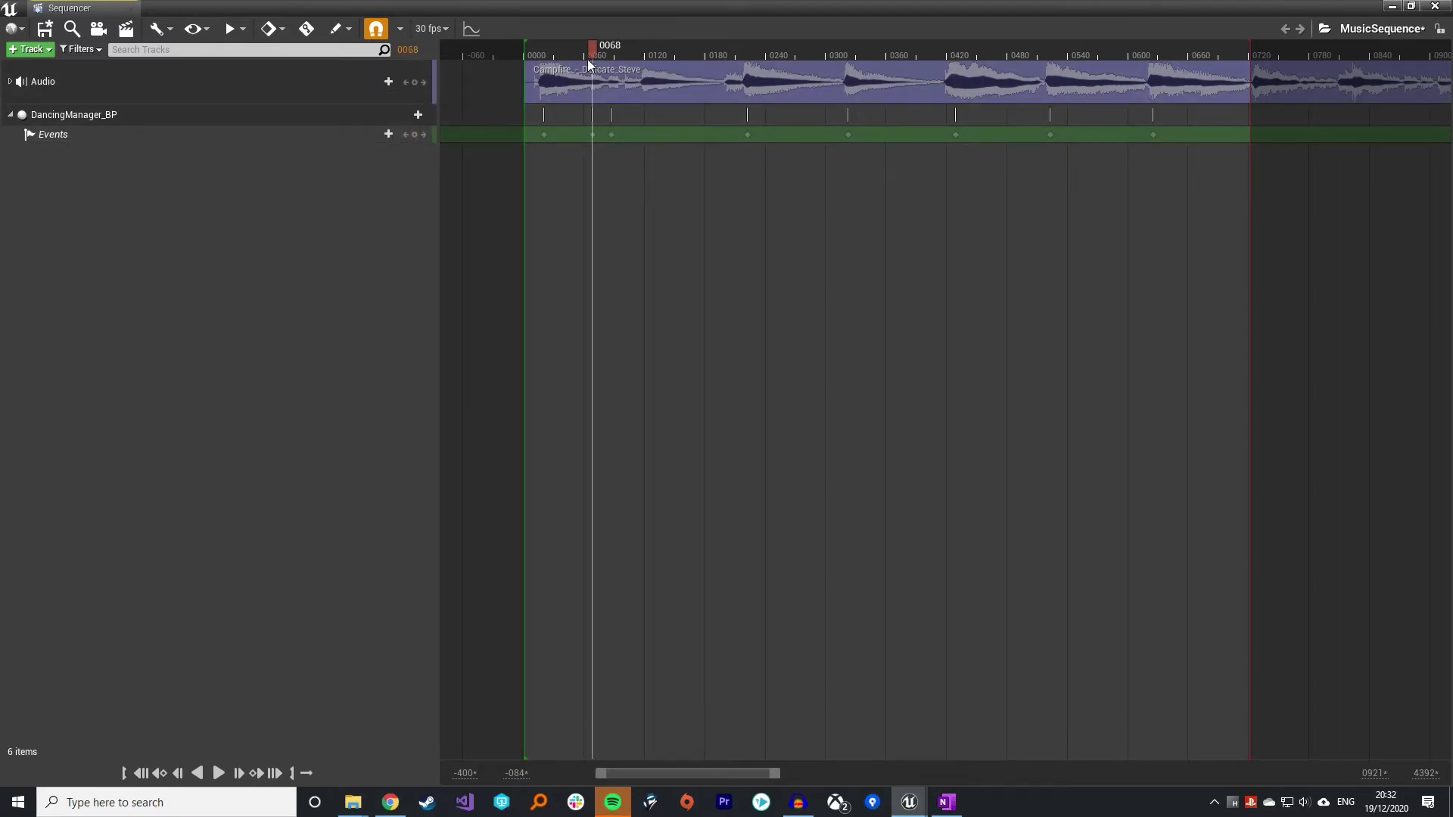
pyautogui.moveTo(598, 48); pyautogui.dragTo(728, 62)
pyautogui.click(416, 135)
pyautogui.click(415, 134)
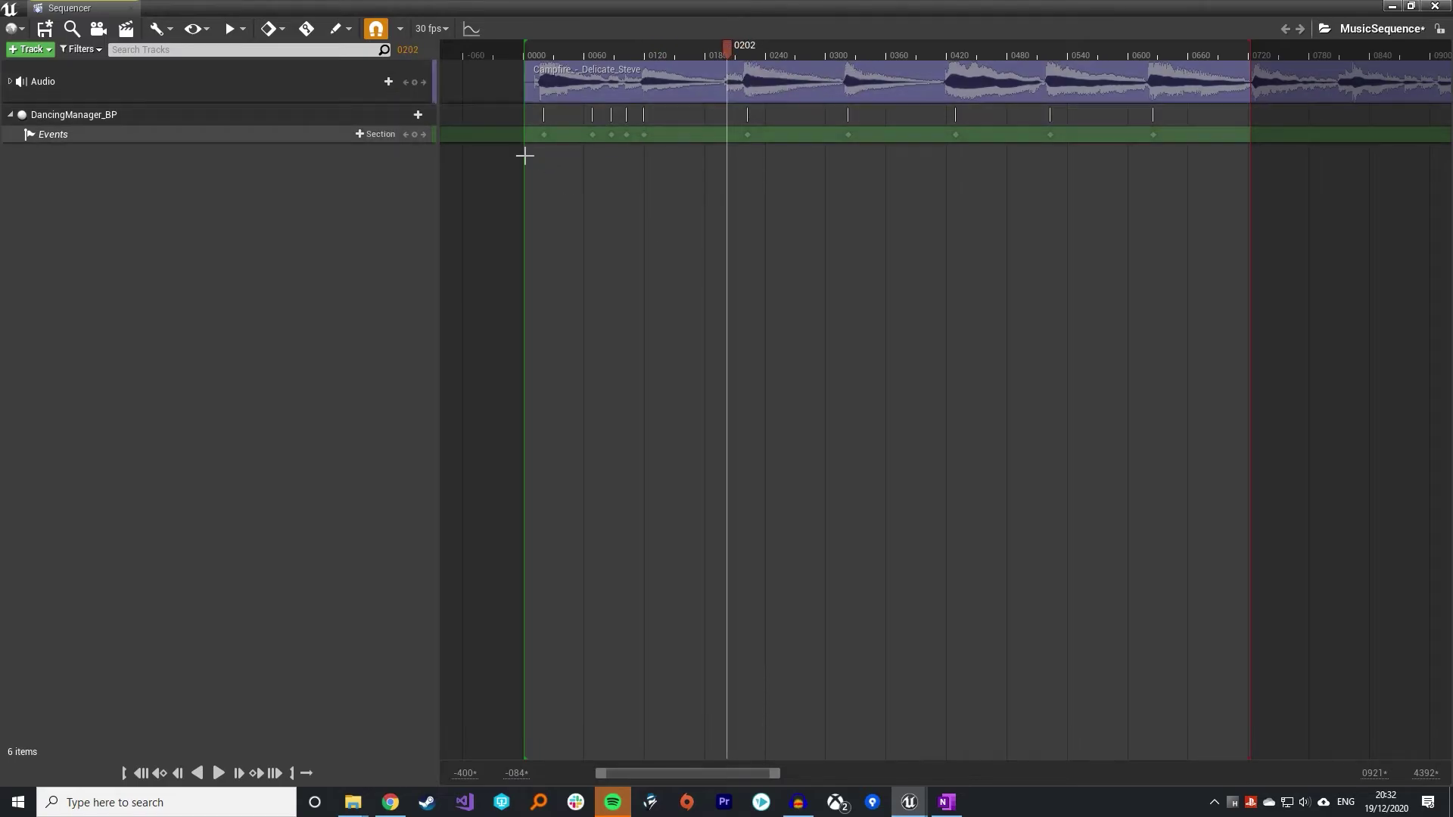
pyautogui.click(414, 135)
# Open the frame-0020 key's Quick Bind function list and search for 'da'
pyautogui.rightClick(544, 134)
pyautogui.moveTo(603, 141)
pyautogui.click(810, 184)
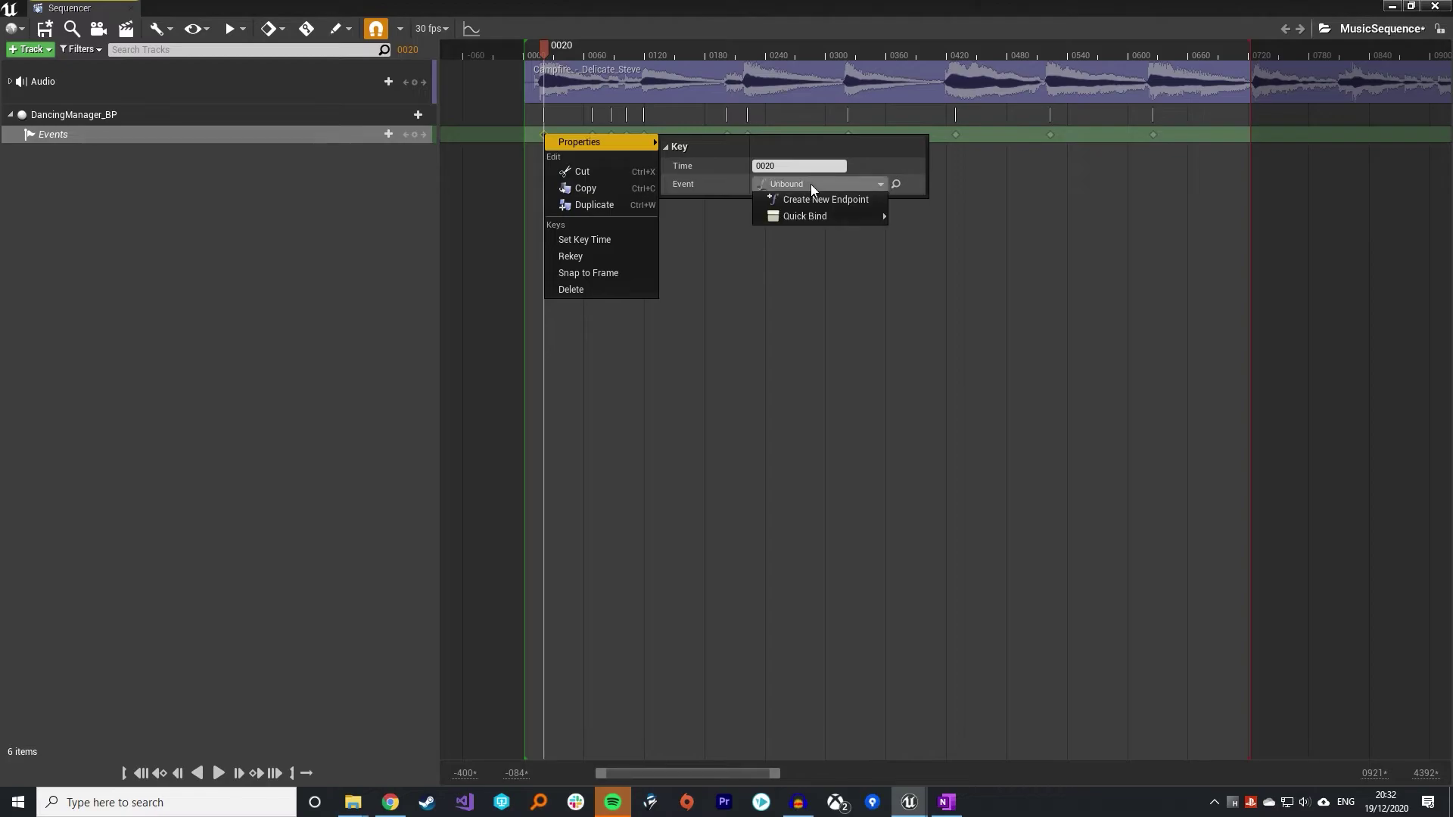
pyautogui.moveTo(838, 218)
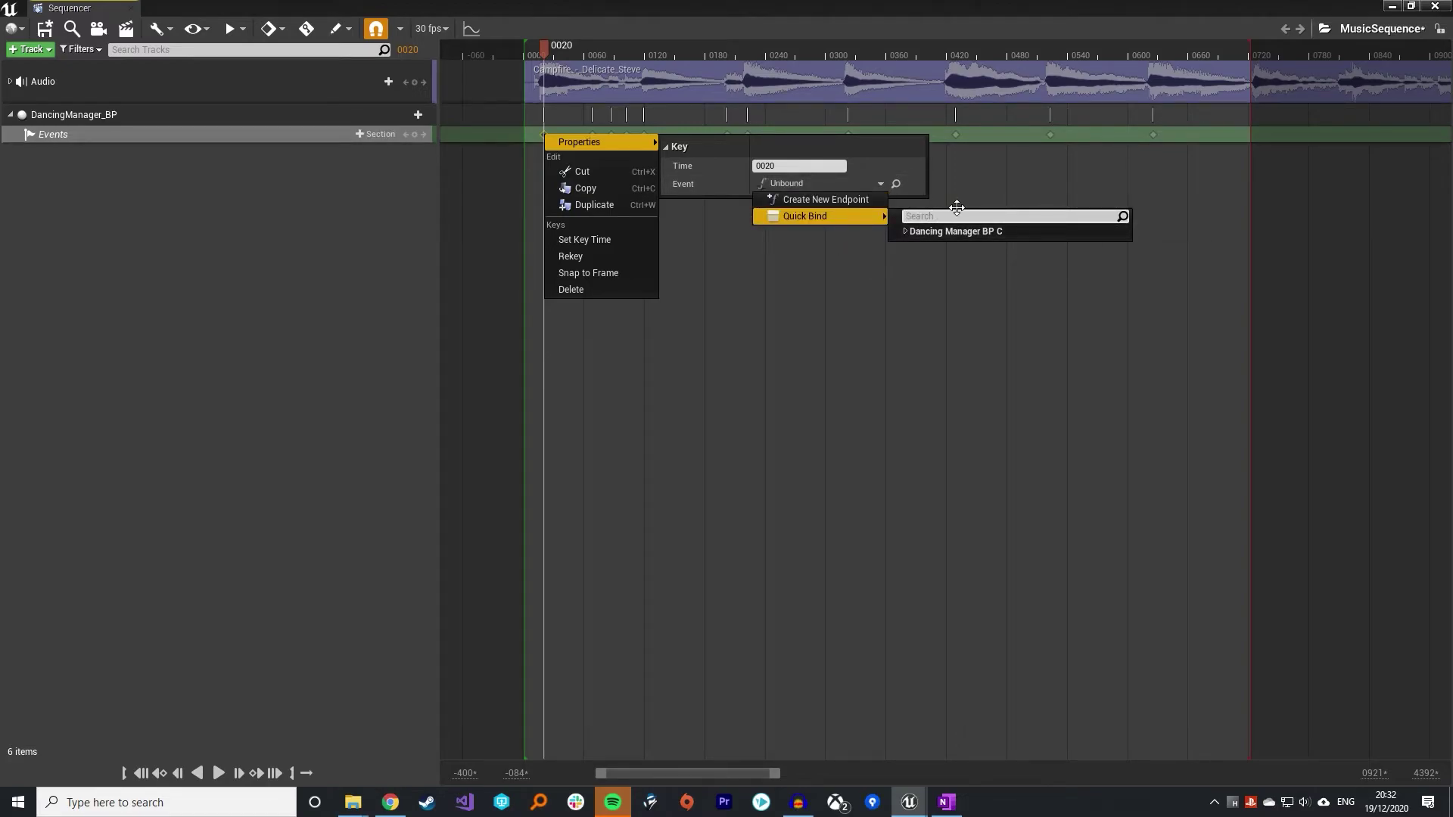
pyautogui.write('danc')
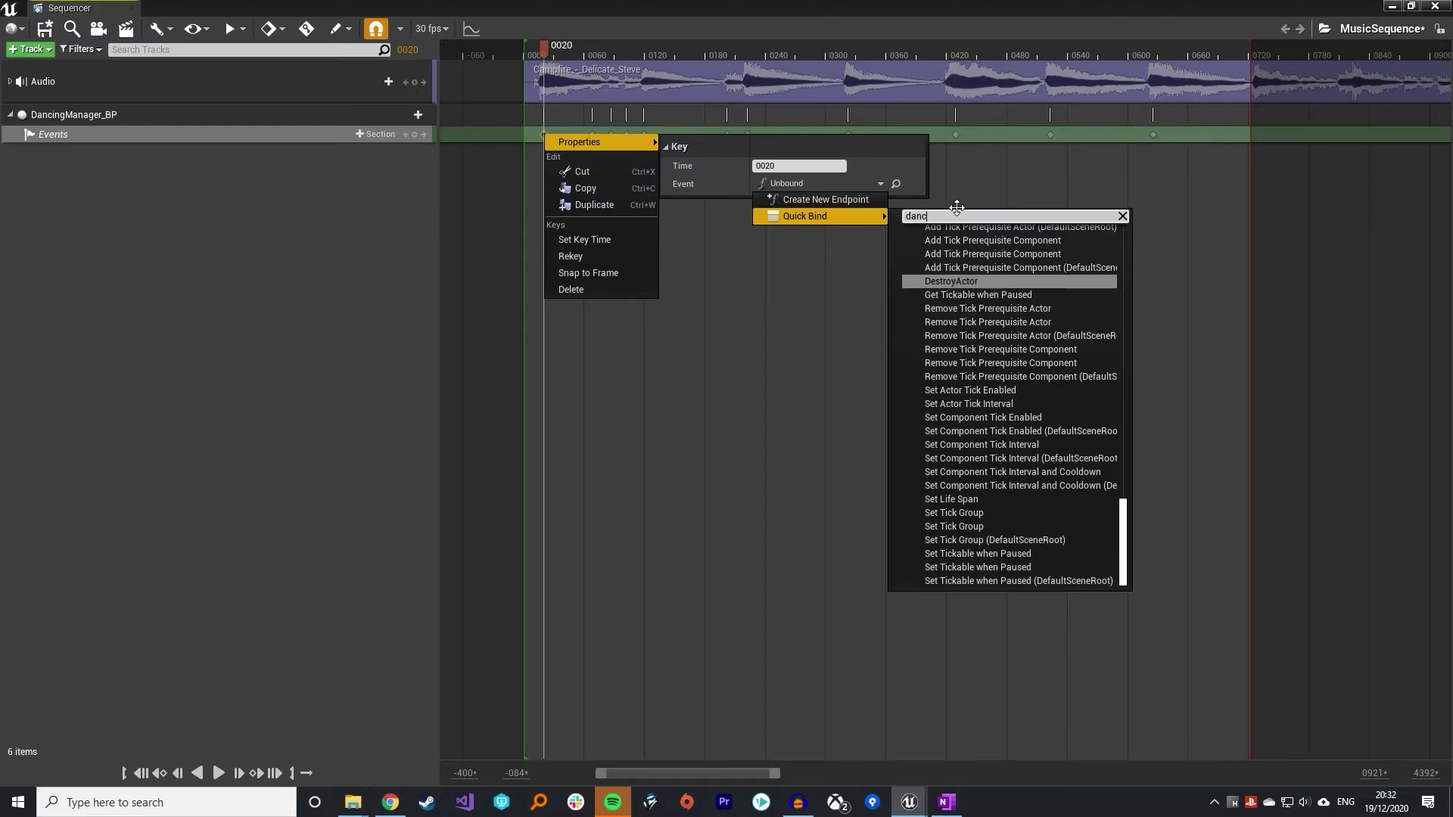
# Close the quick-bind menus, minimize the sequencer, and open the DancingManager_BP blueprint
pyautogui.moveTo(908, 802)
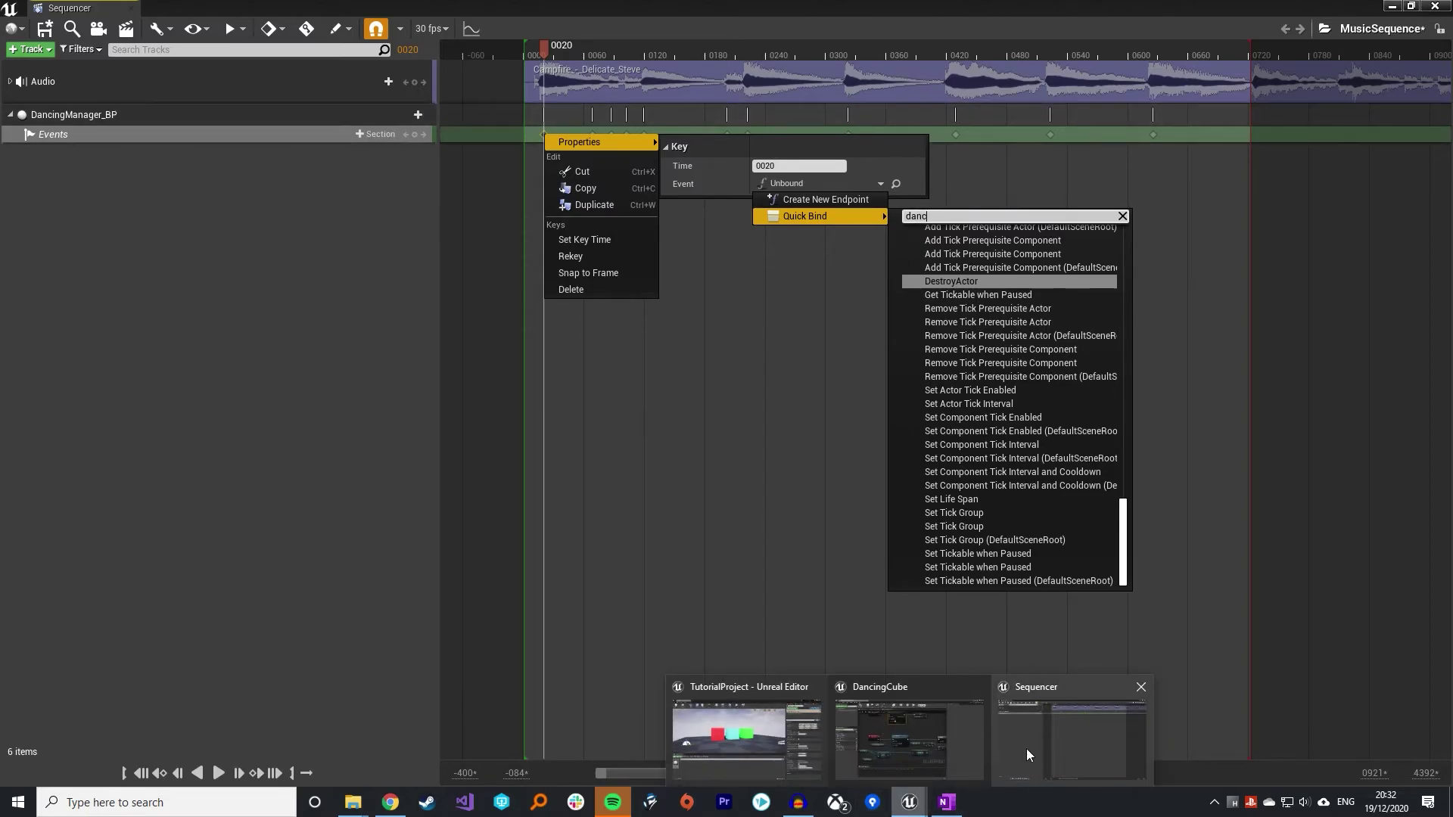
pyautogui.moveTo(952, 751)
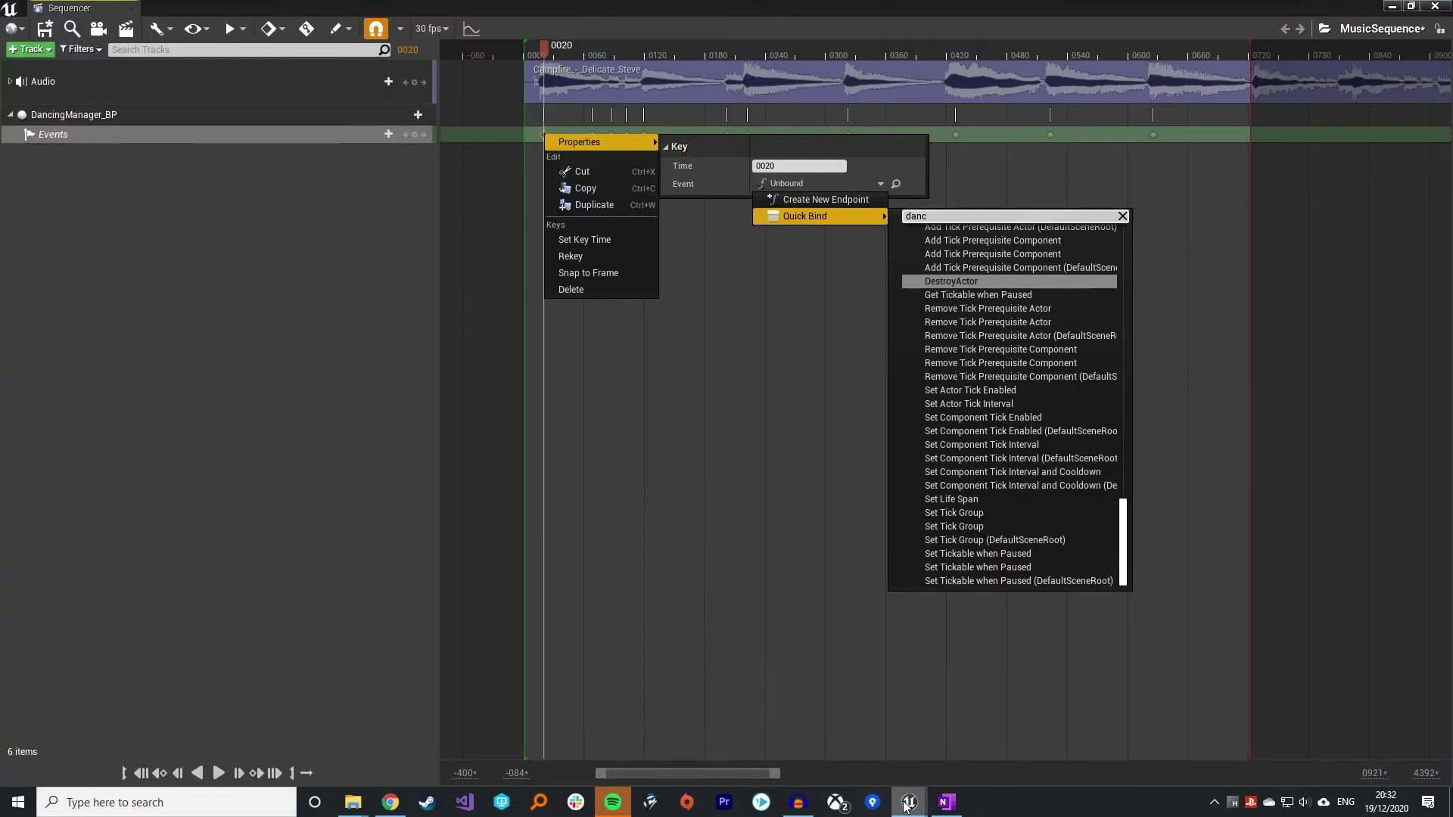
pyautogui.click(906, 806)
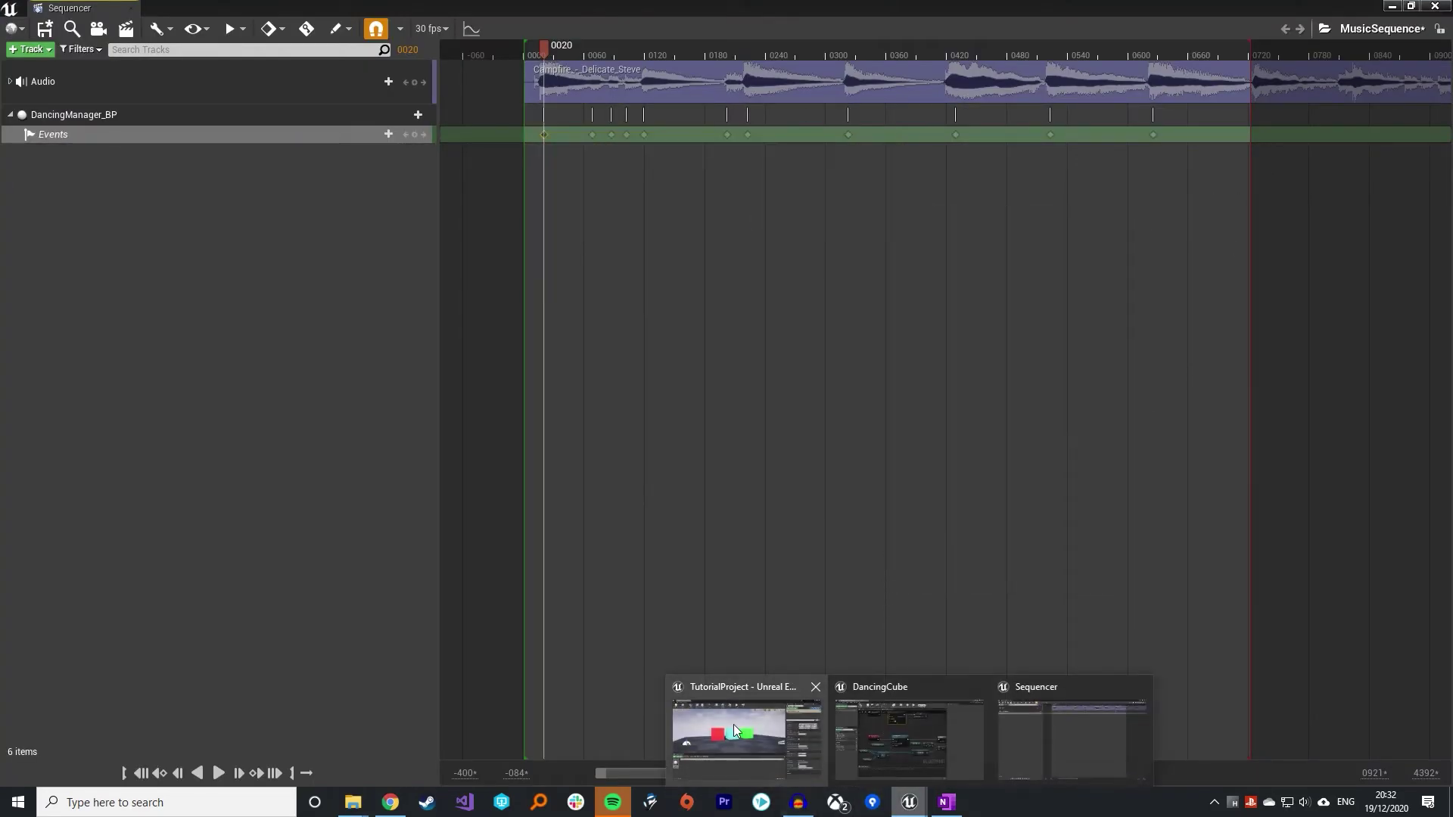
pyautogui.click(908, 803)
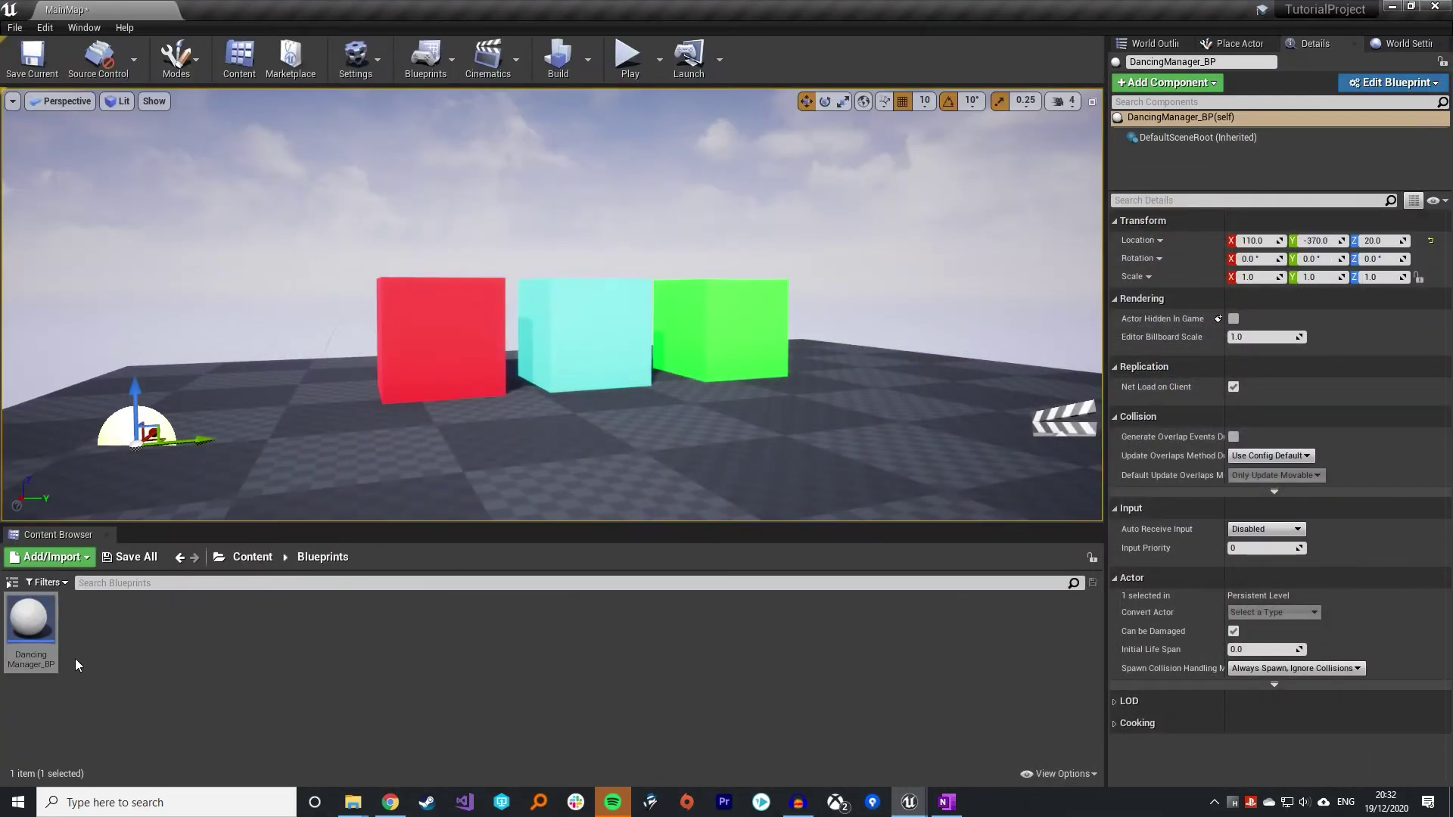
pyautogui.doubleClick(27, 624)
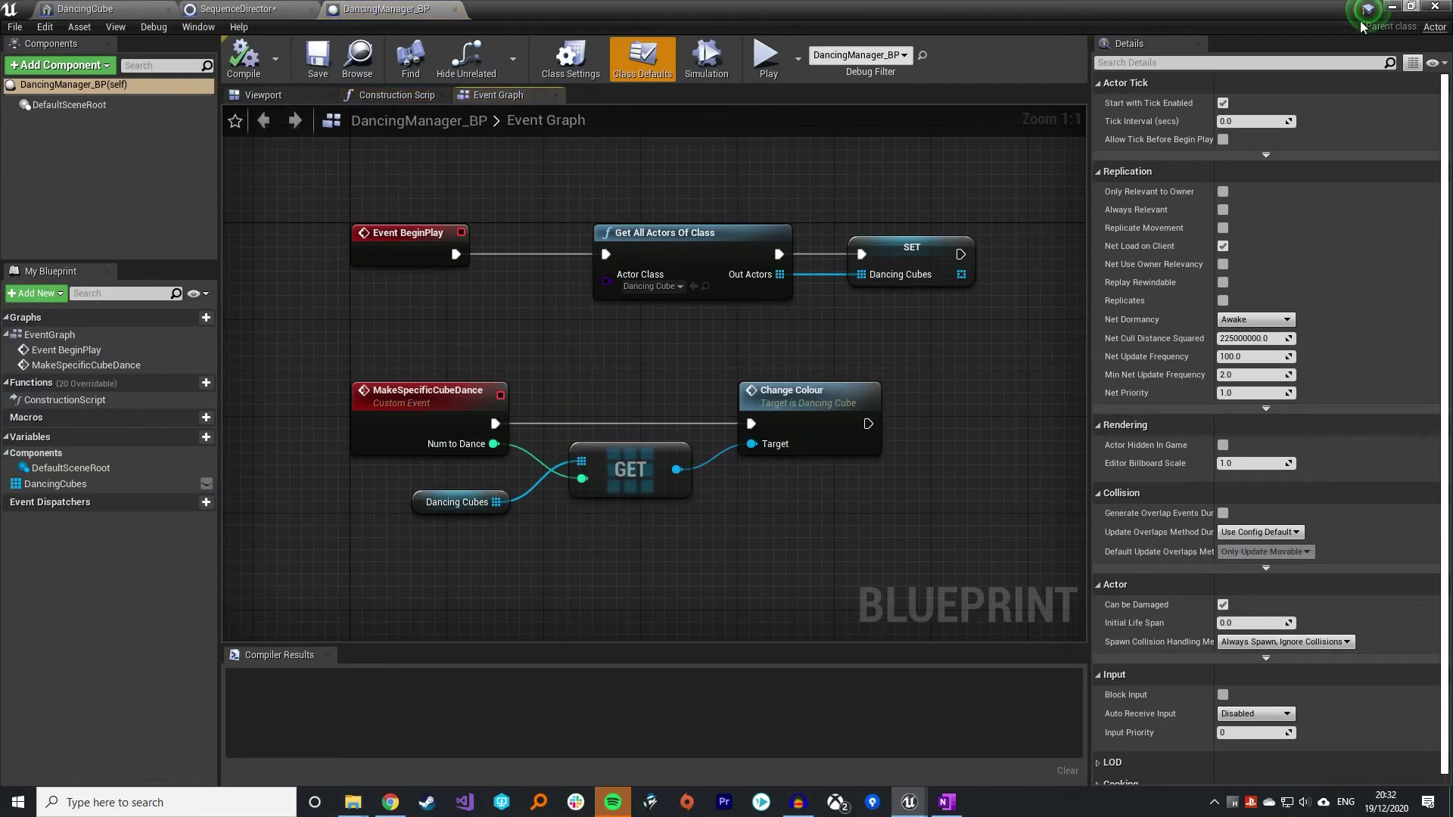
# Quick-bind the frame-0020 key to Make Specific Cube Dance and save the SequenceDirector blueprint
pyautogui.moveTo(912, 808)
pyautogui.click(1068, 761)
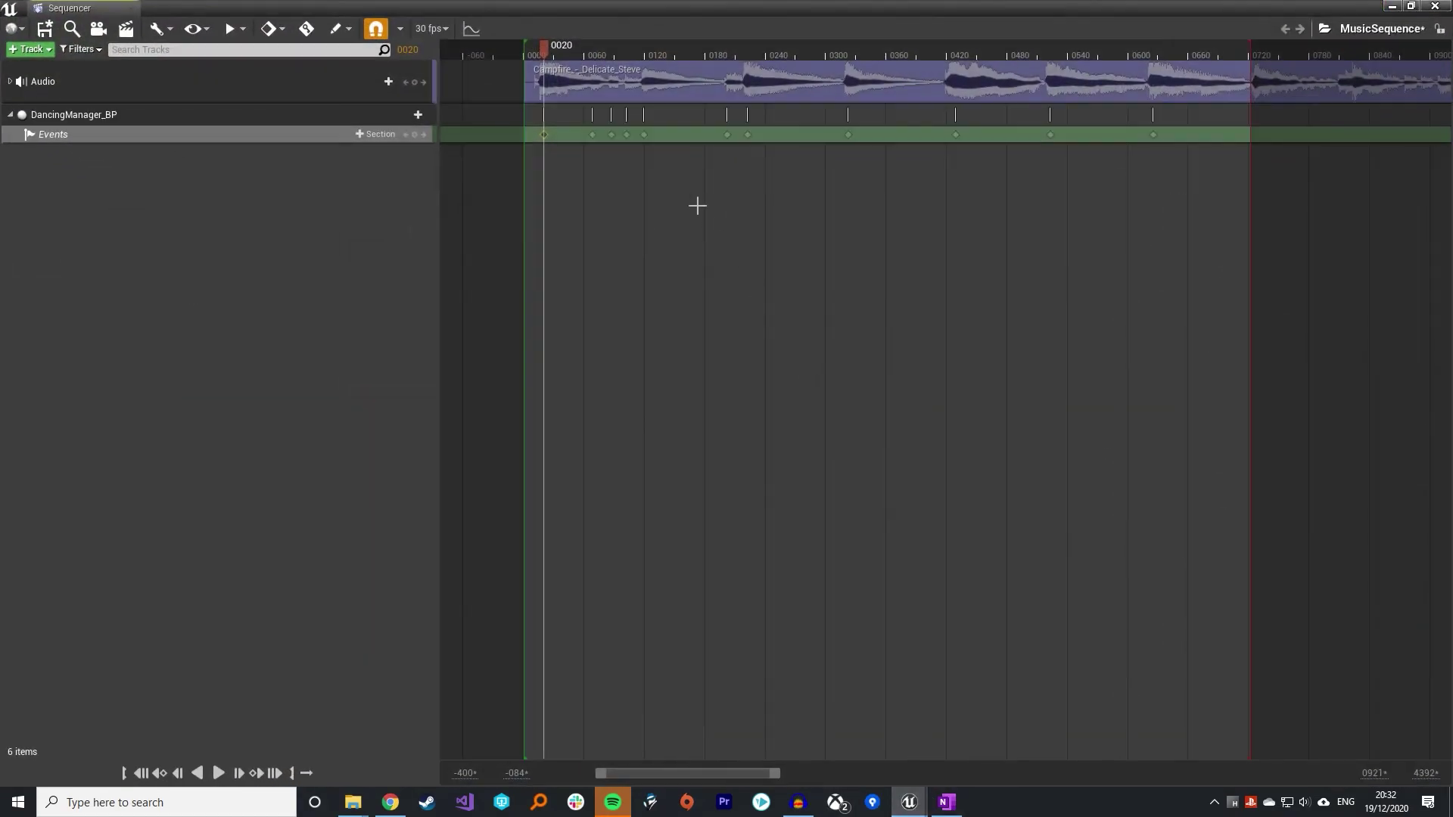
pyautogui.rightClick(539, 134)
pyautogui.moveTo(598, 143)
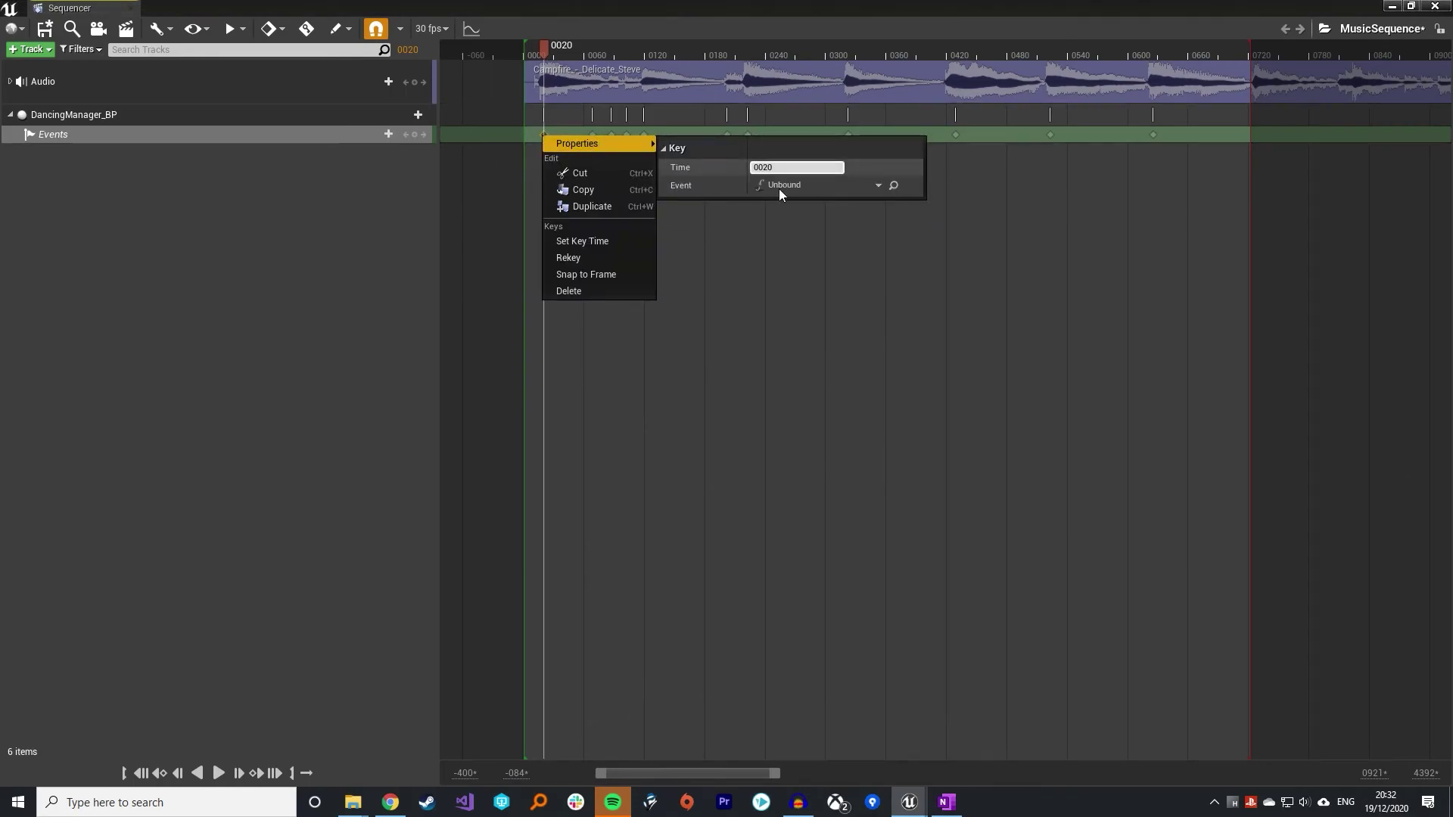
pyautogui.click(817, 186)
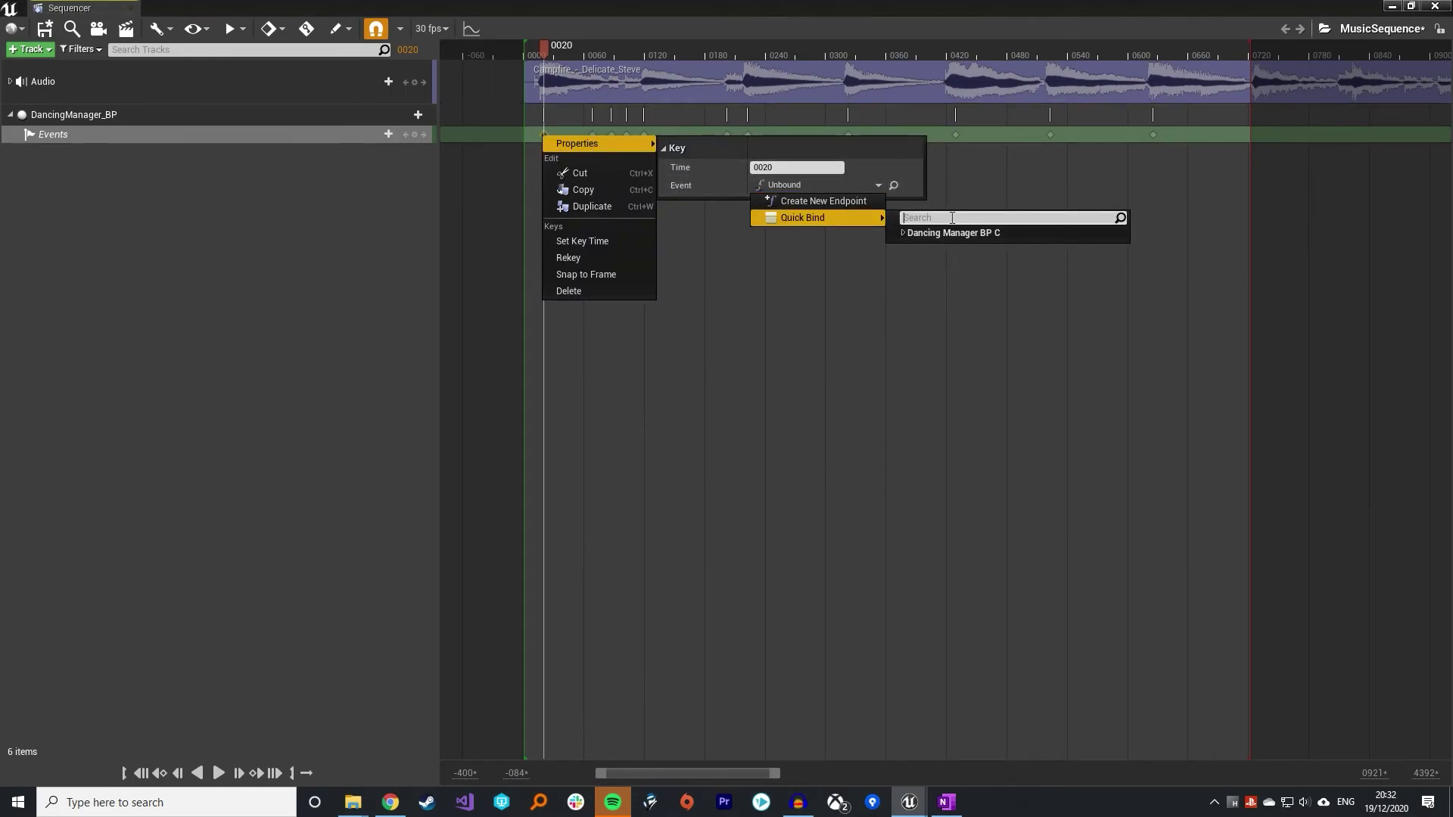
pyautogui.write('make')
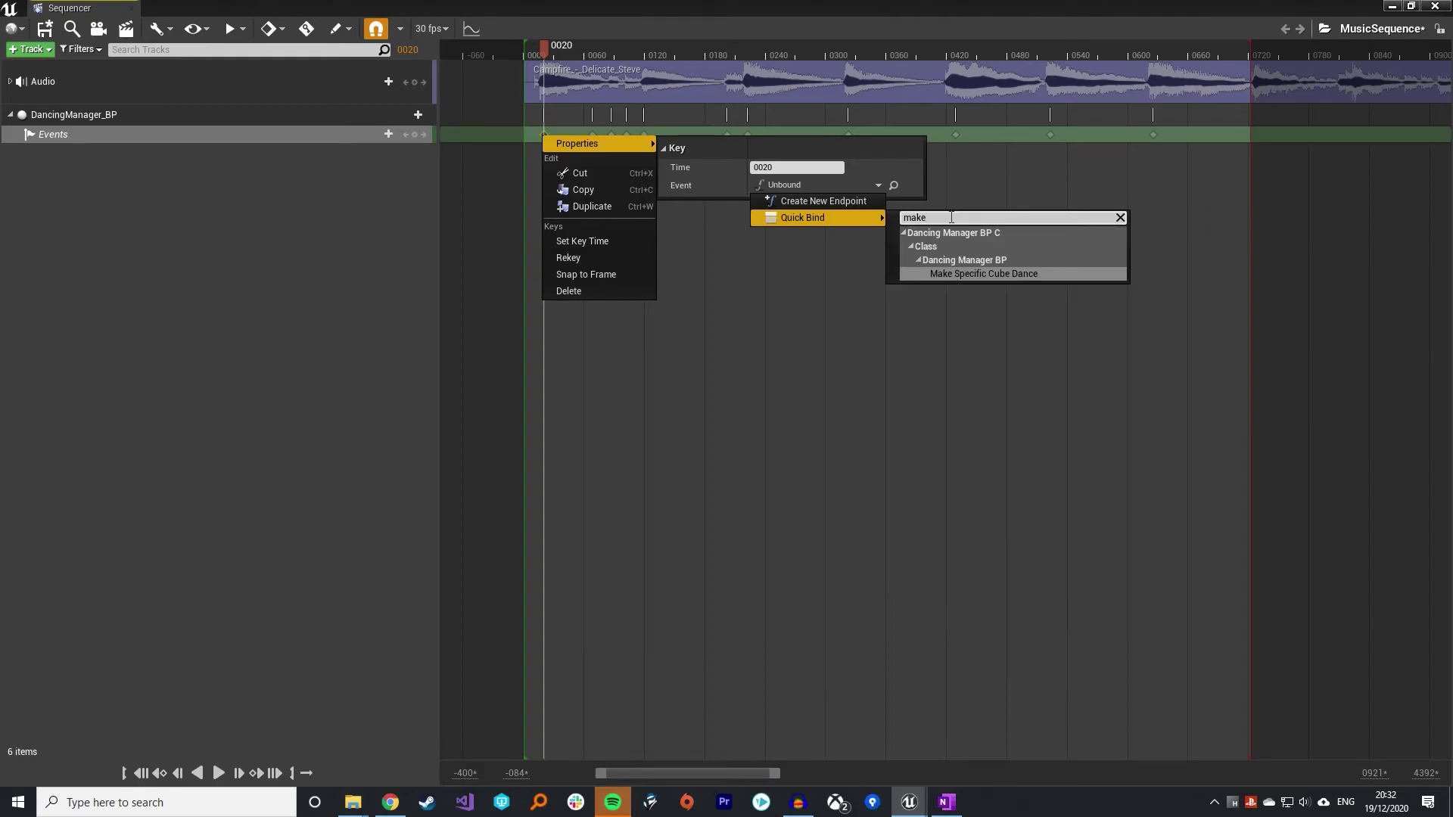
pyautogui.click(1001, 274)
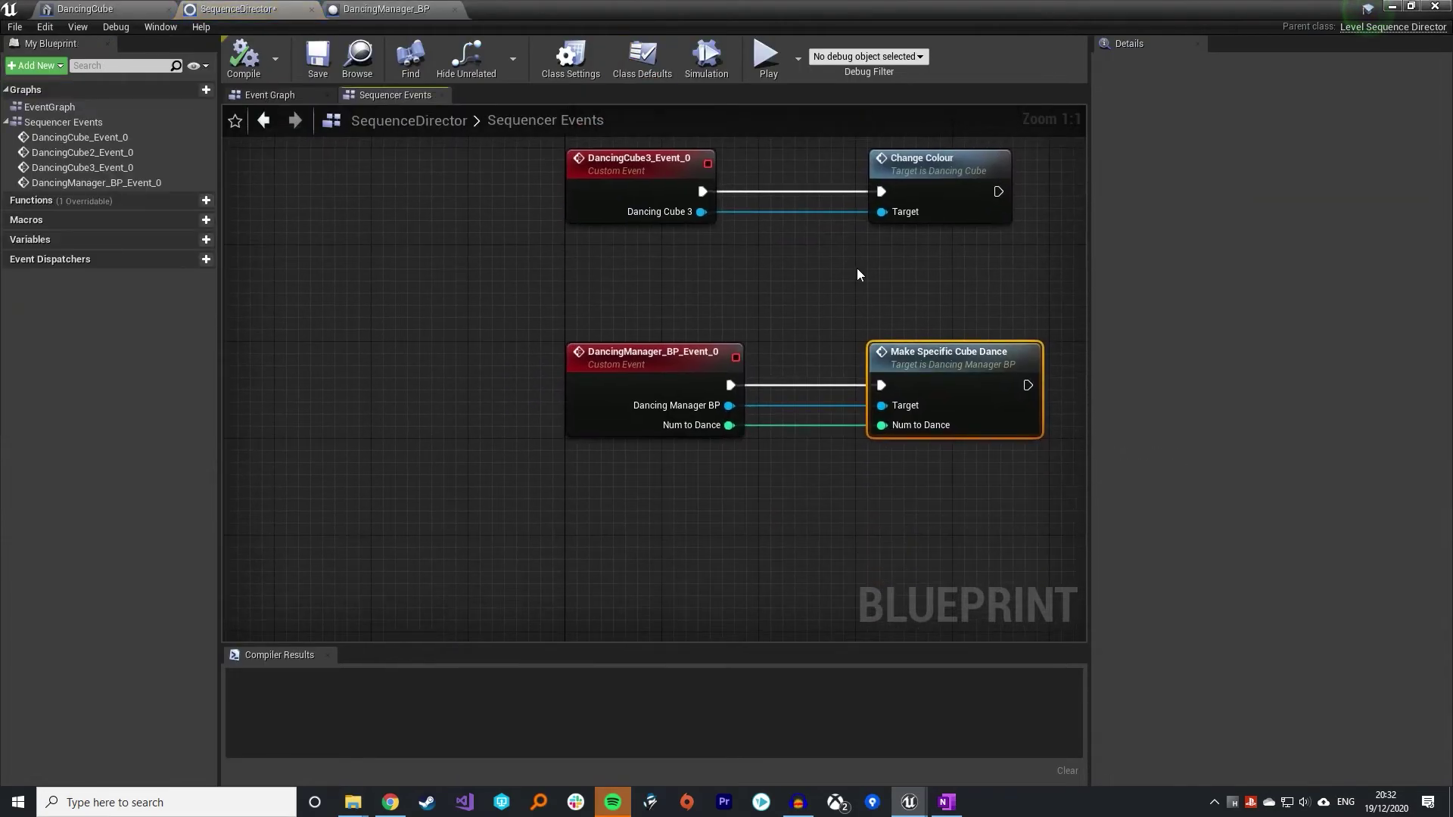
pyautogui.scroll(-1, 845, 406)
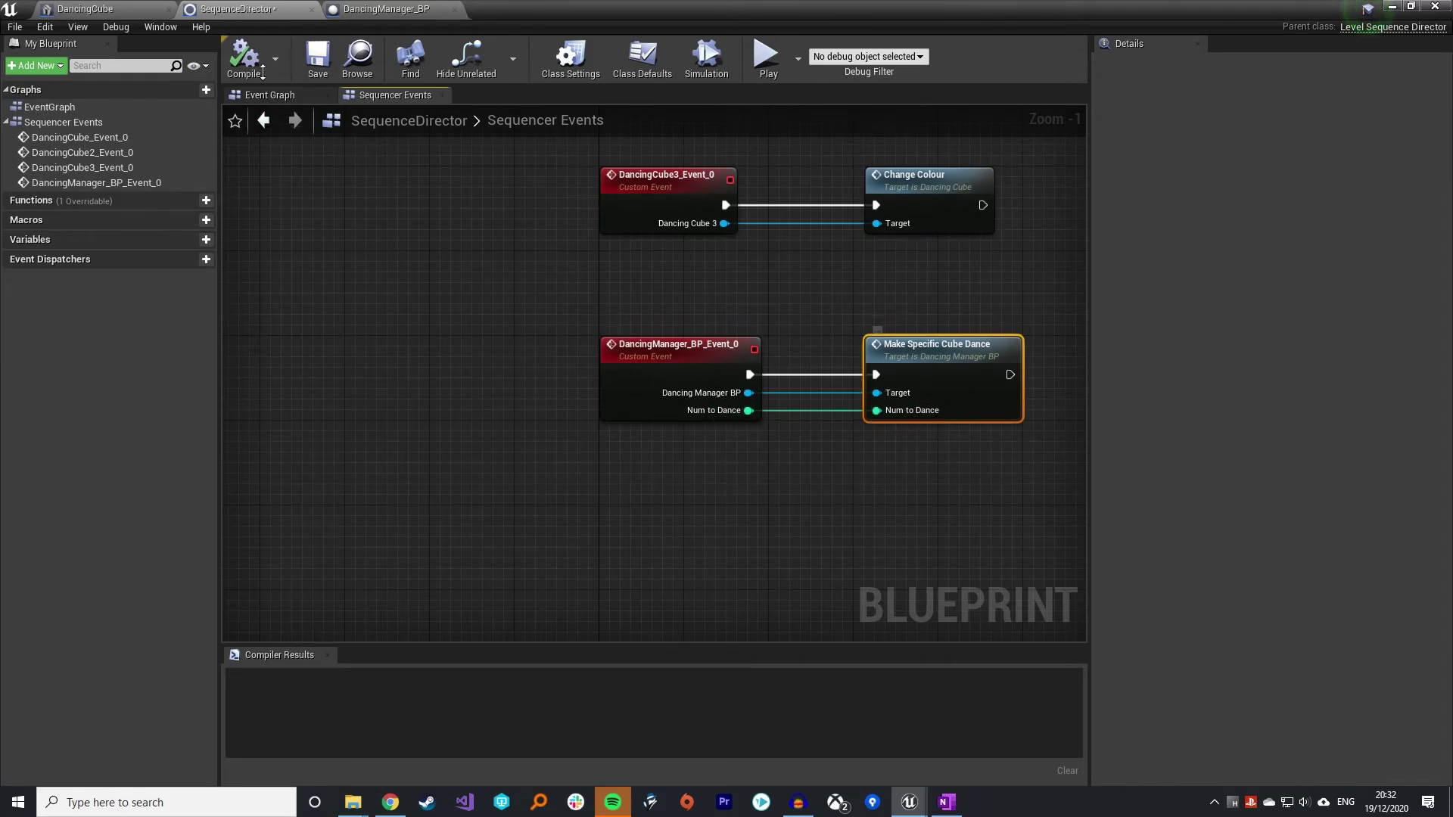
pyautogui.click(318, 59)
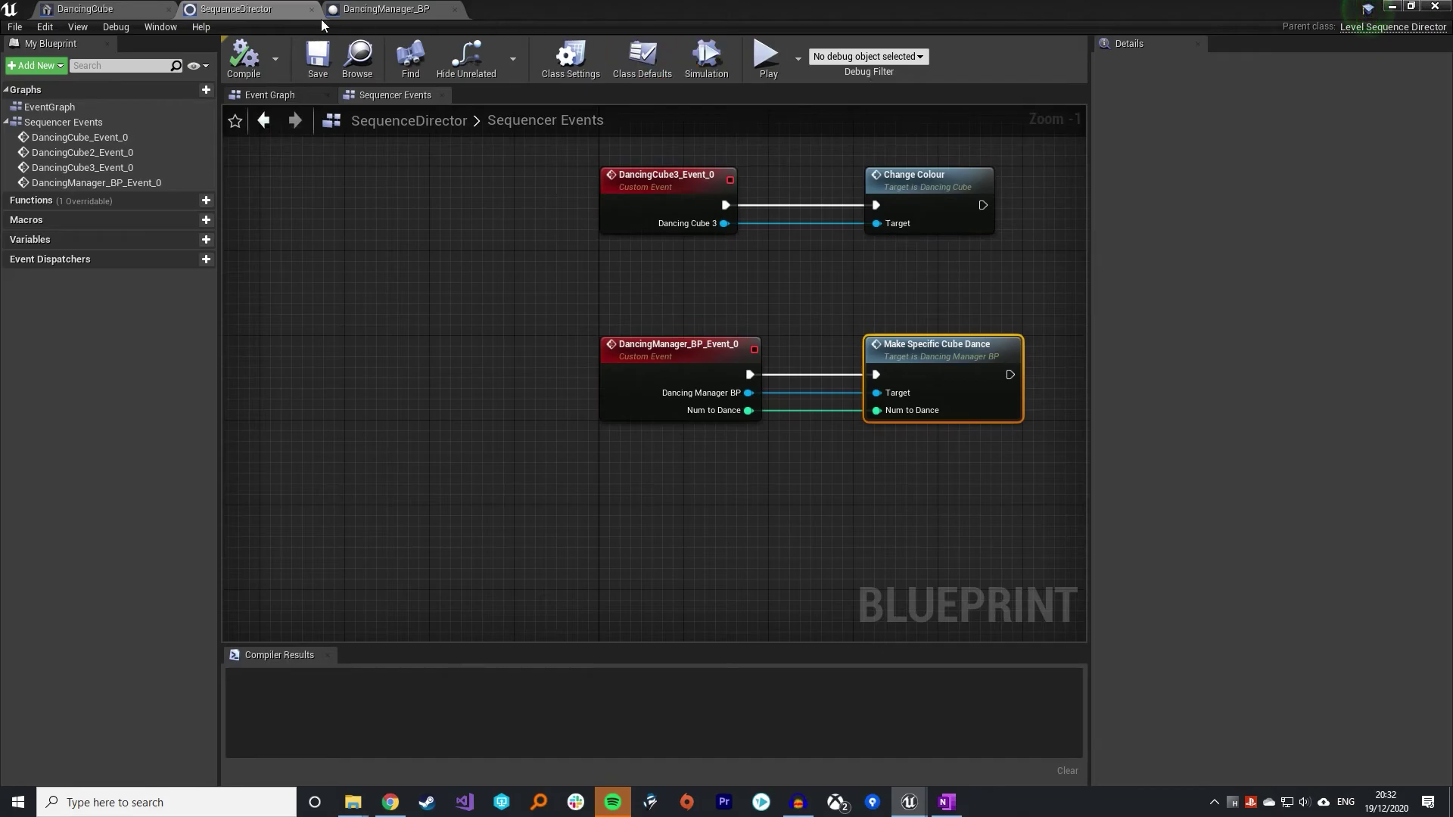
pyautogui.click(1393, 7)
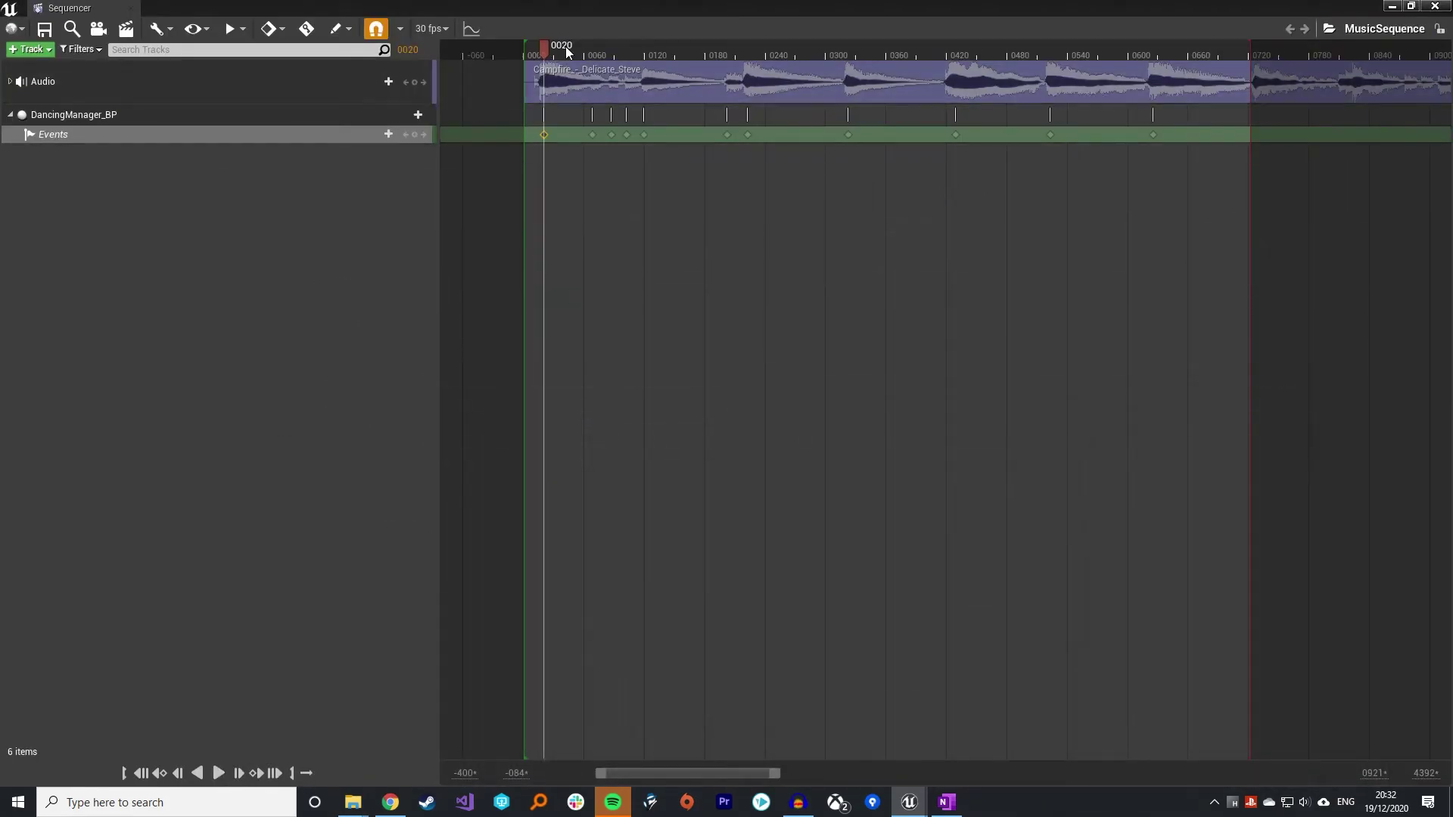
pyautogui.rightClick(544, 134)
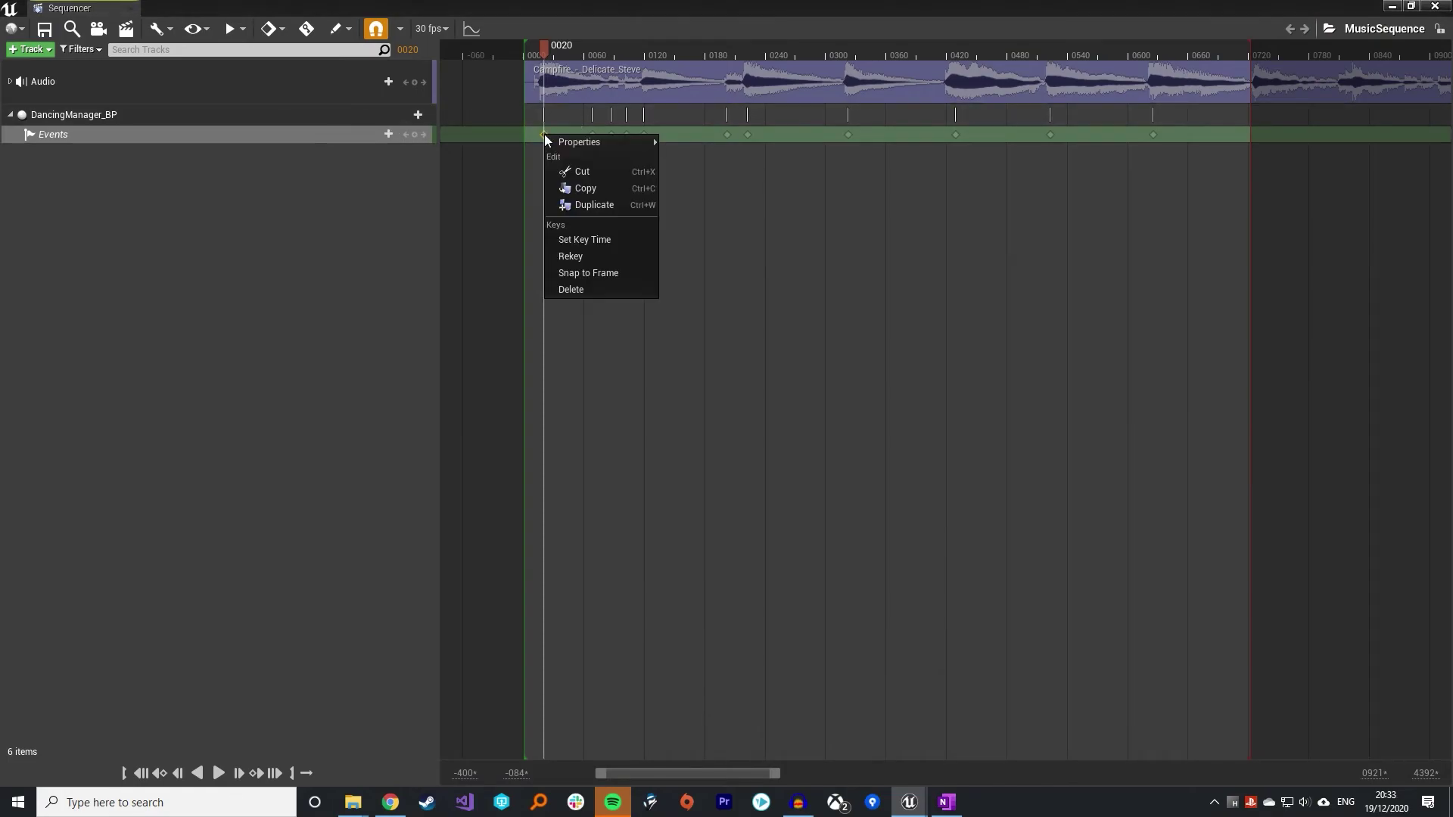
pyautogui.moveTo(630, 145)
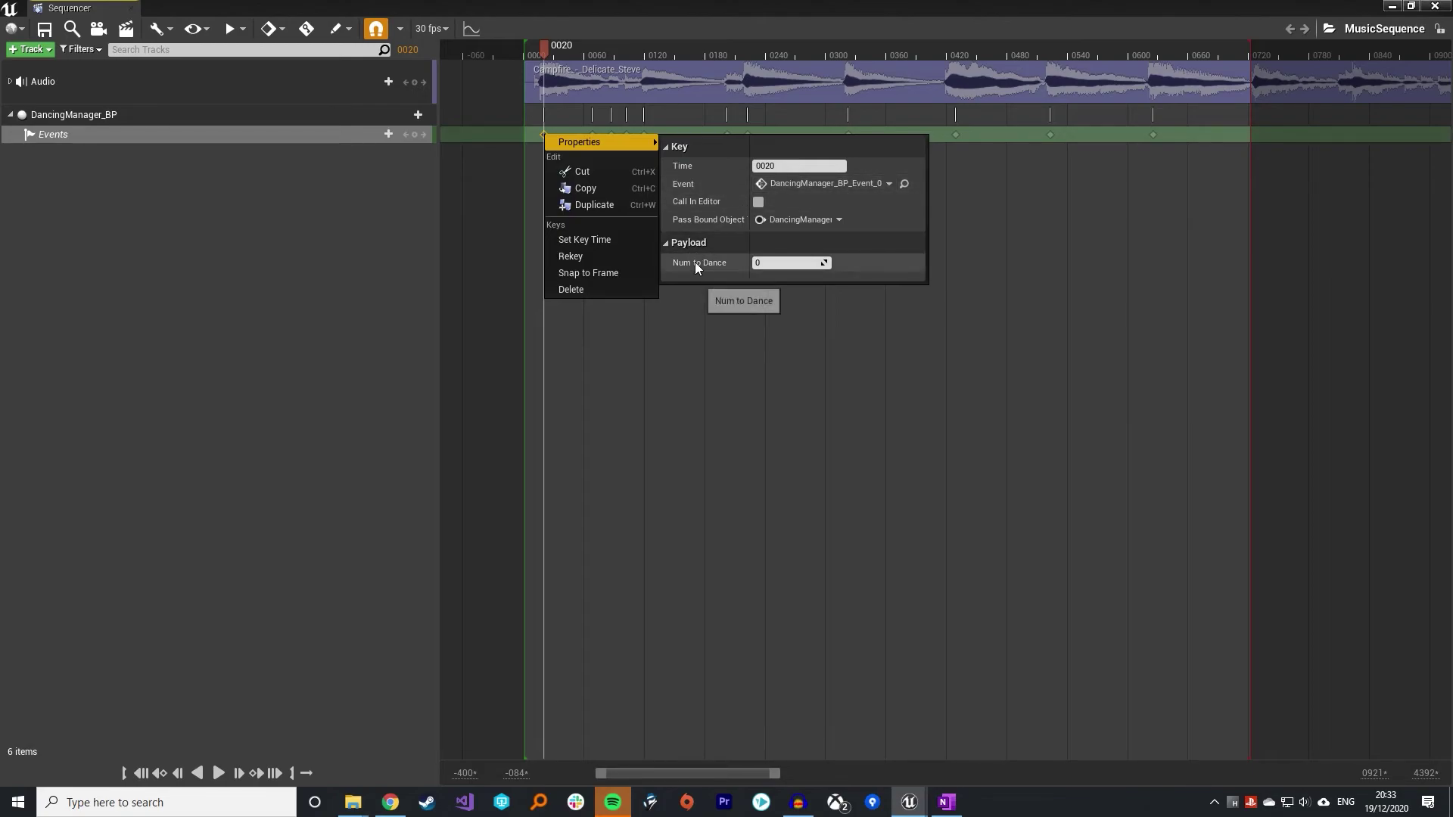
pyautogui.click(780, 265)
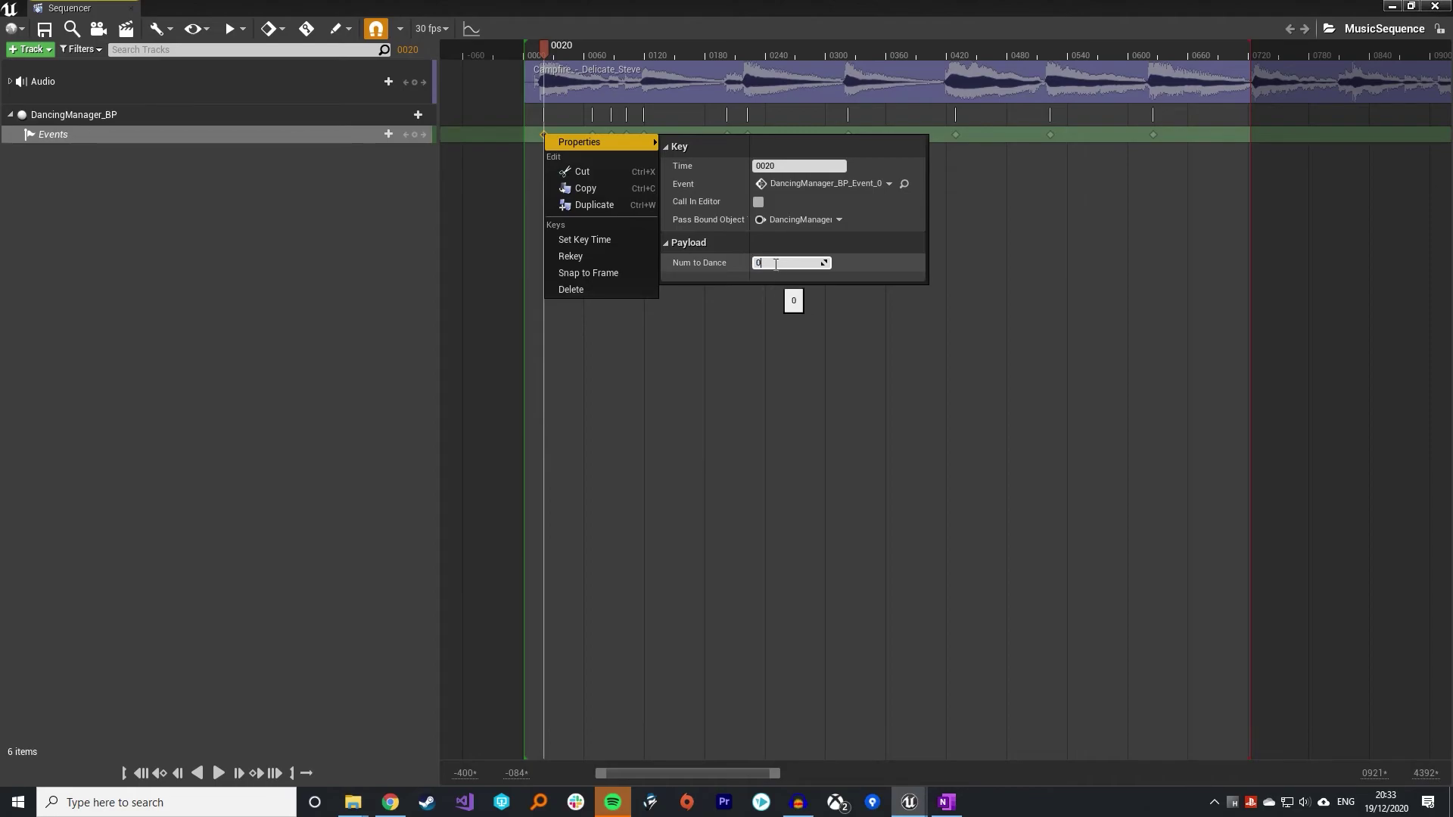
pyautogui.click(733, 328)
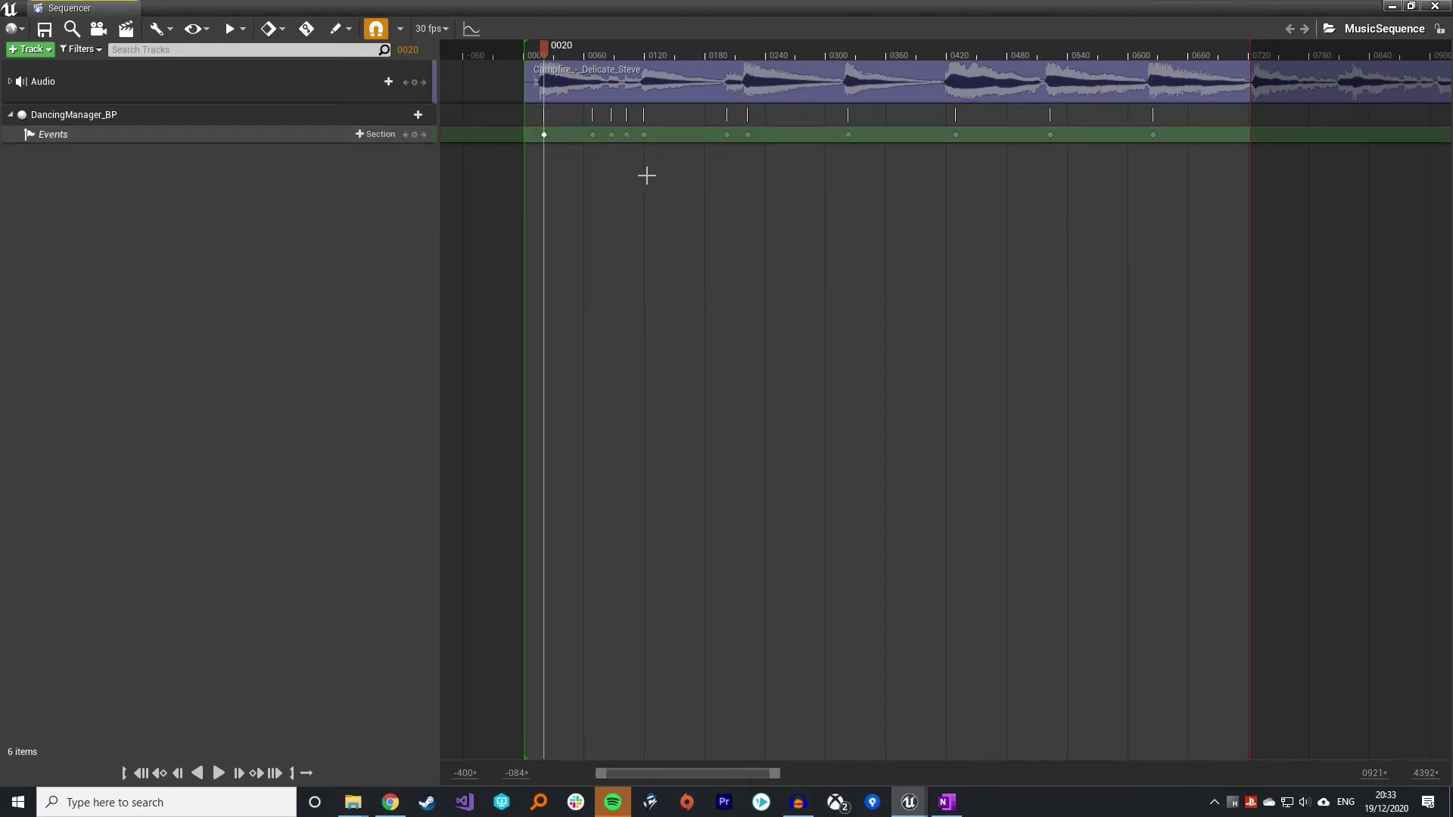
# Delete the event keys between frames 0060 and 0640
pyautogui.click(543, 134)
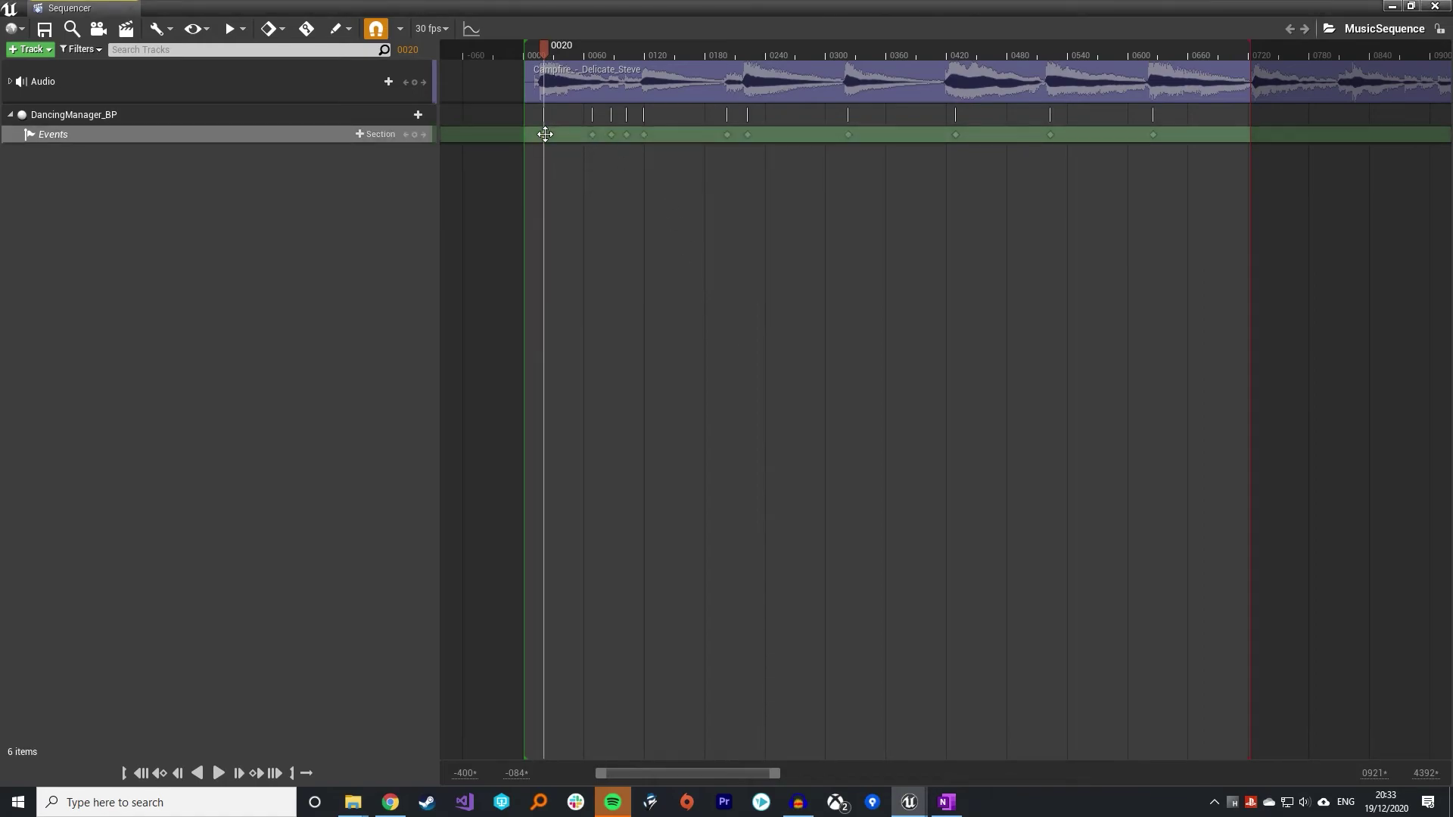
pyautogui.moveTo(583, 126); pyautogui.dragTo(1205, 148)
pyautogui.press('Delete')
# Add new event keys on the next beats at the playhead positions
pyautogui.moveTo(547, 48); pyautogui.dragTo(592, 49)
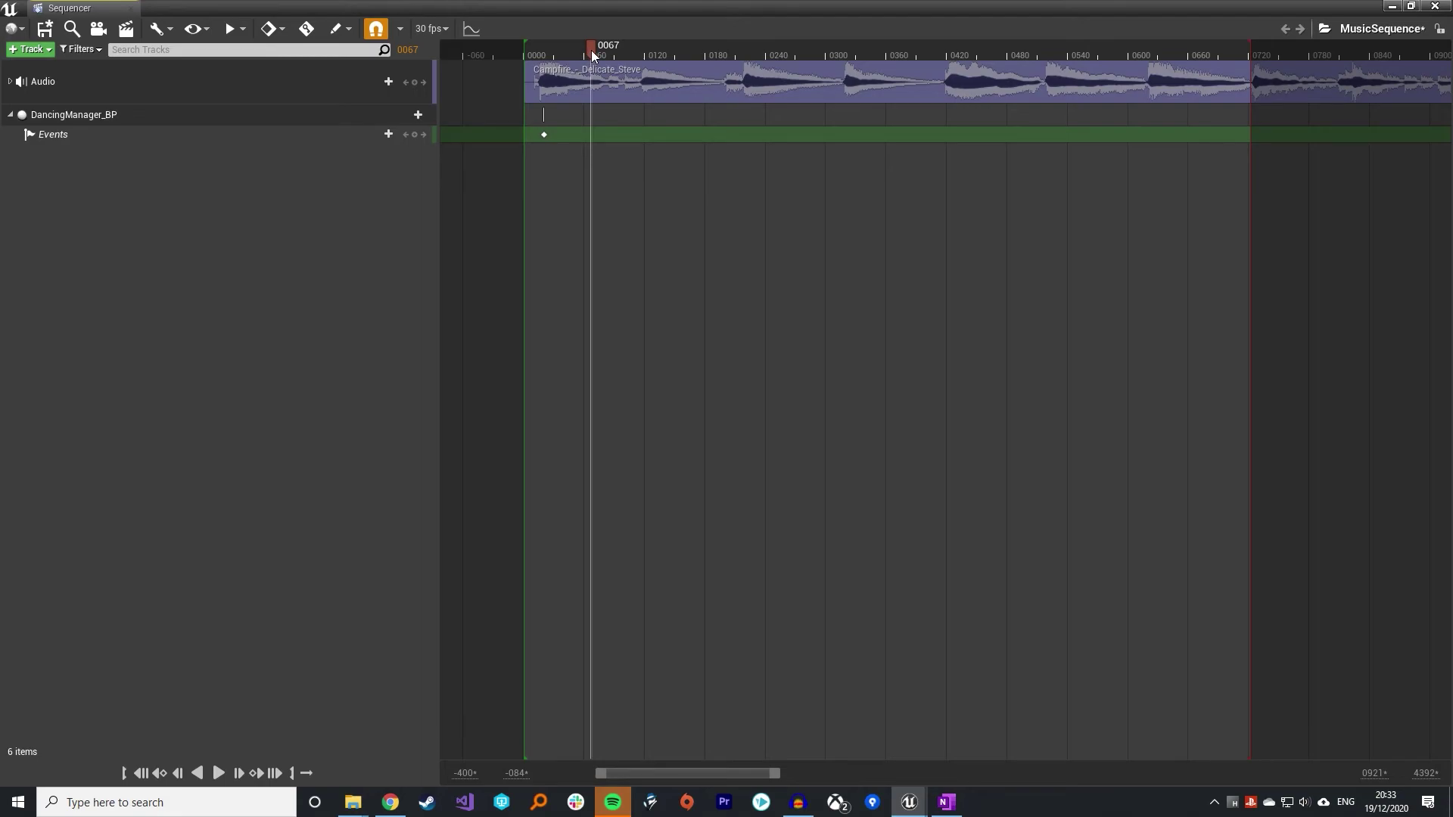
pyautogui.click(379, 137)
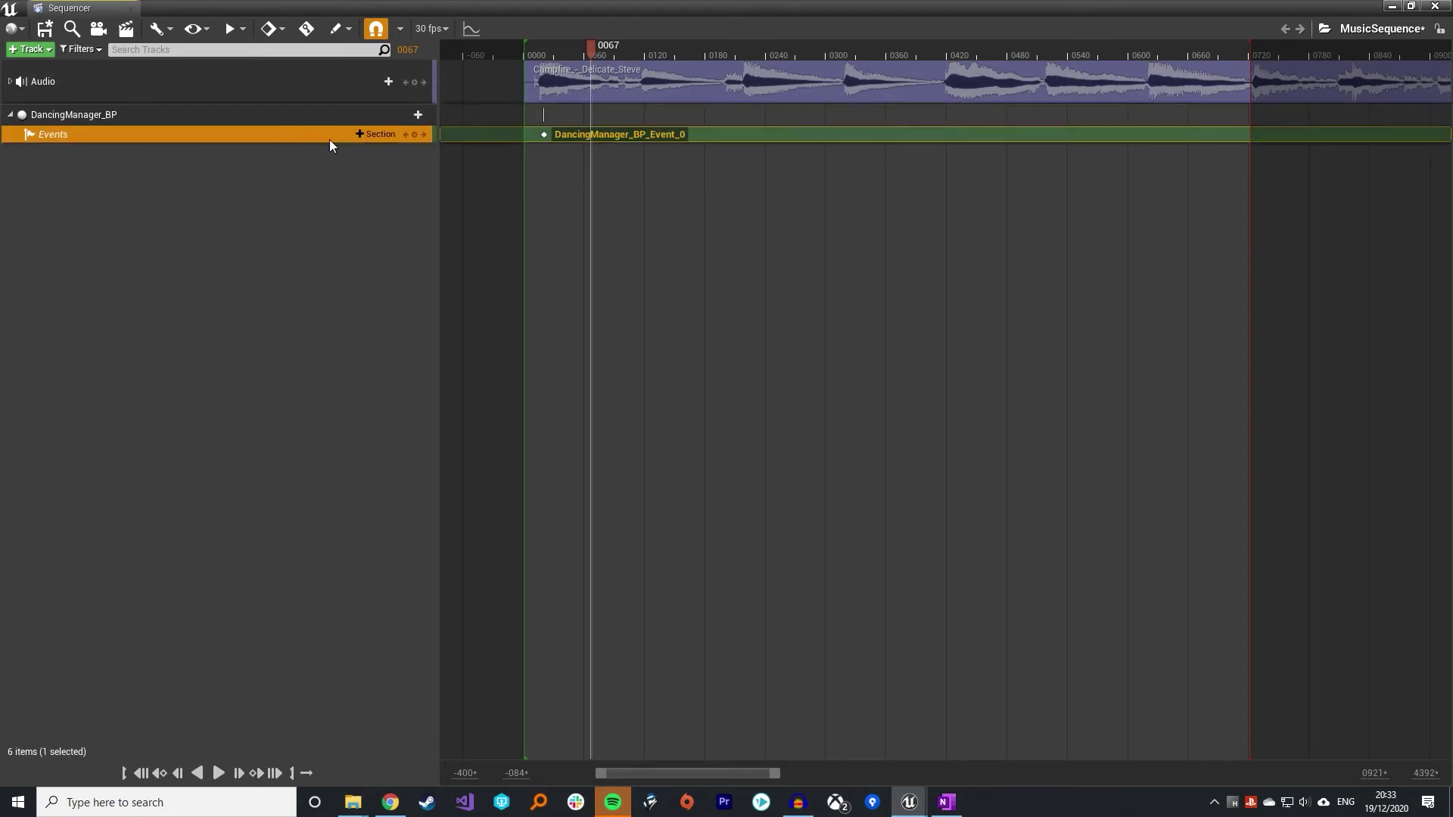
pyautogui.moveTo(596, 50); pyautogui.dragTo(645, 50)
pyautogui.press('Return')
pyautogui.press('Return')
pyautogui.press('Return')
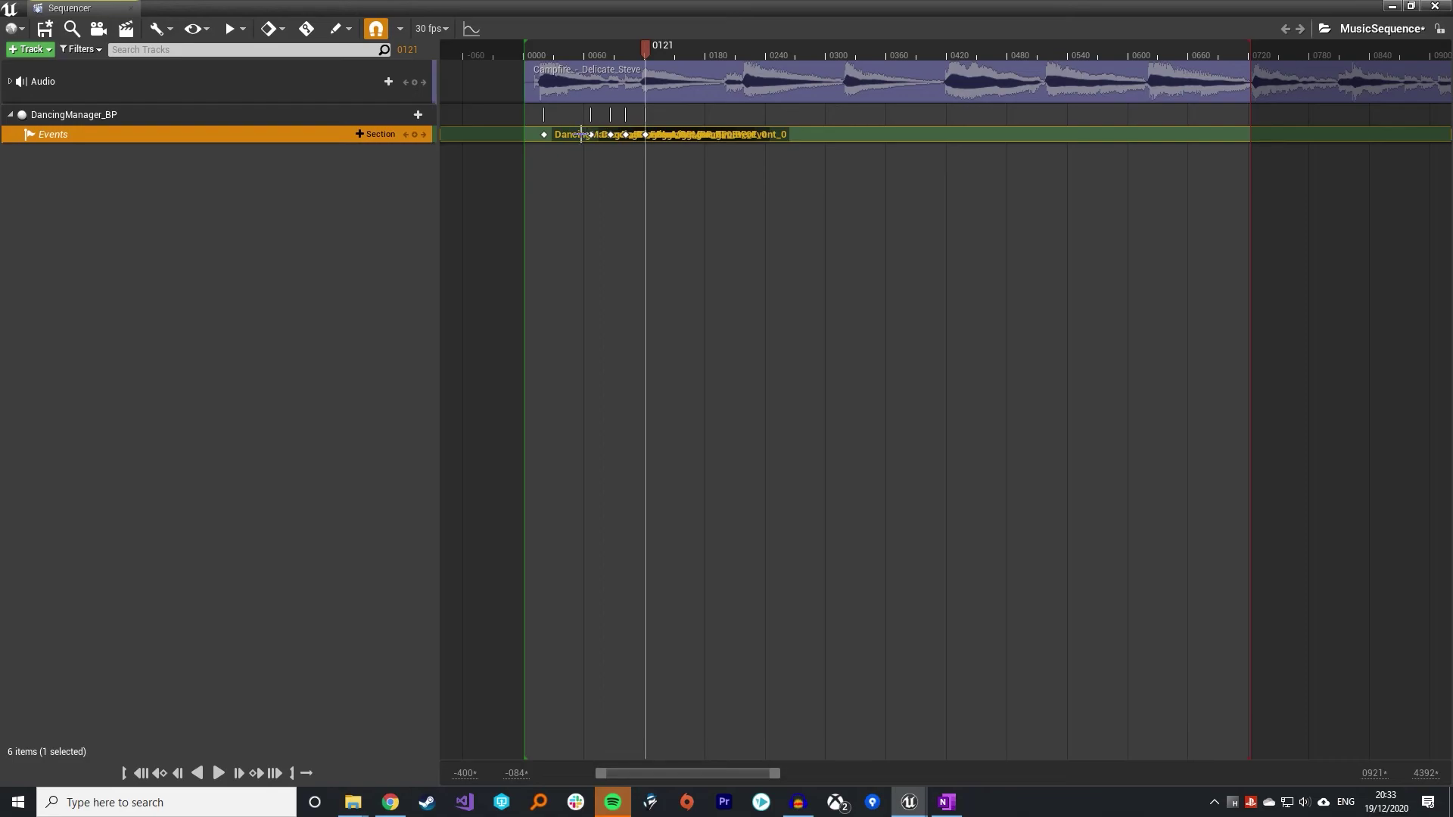
pyautogui.click(309, 168)
# Check the frame-0067 key's properties and set the 0086 key's Num to Dance to 2
pyautogui.click(593, 135)
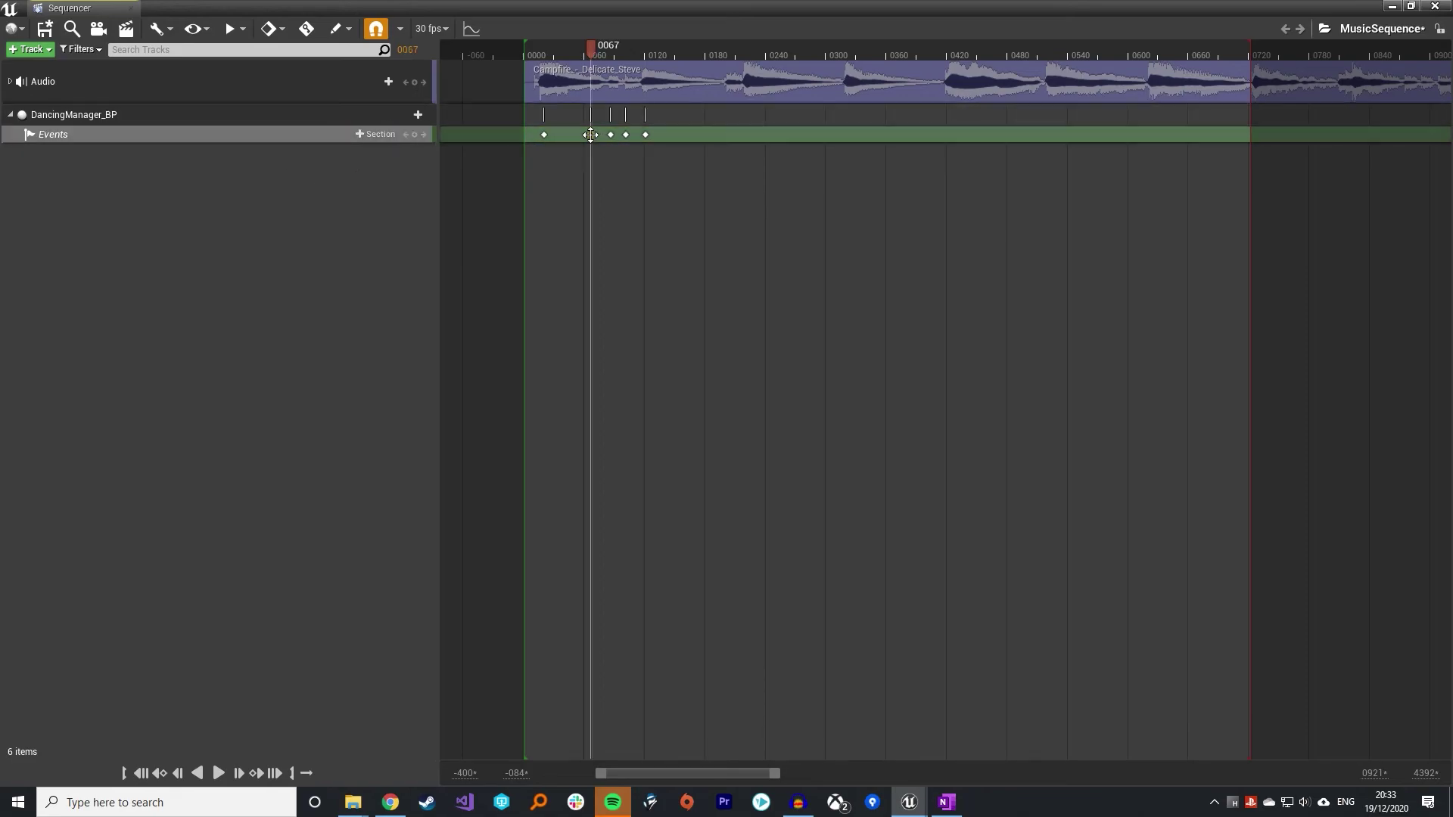
pyautogui.rightClick(592, 135)
pyautogui.moveTo(669, 144)
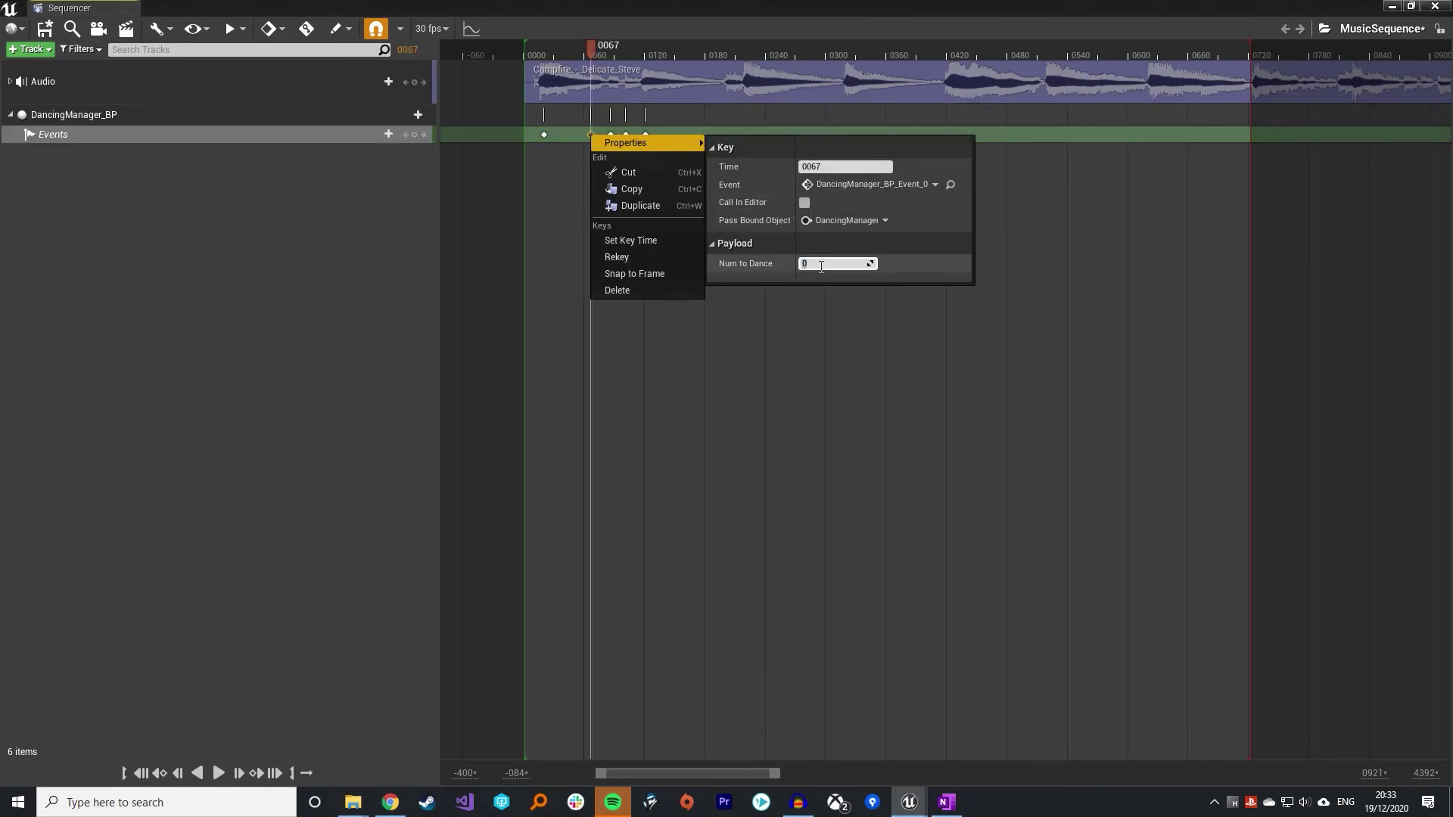
pyautogui.click(781, 349)
pyautogui.click(611, 134)
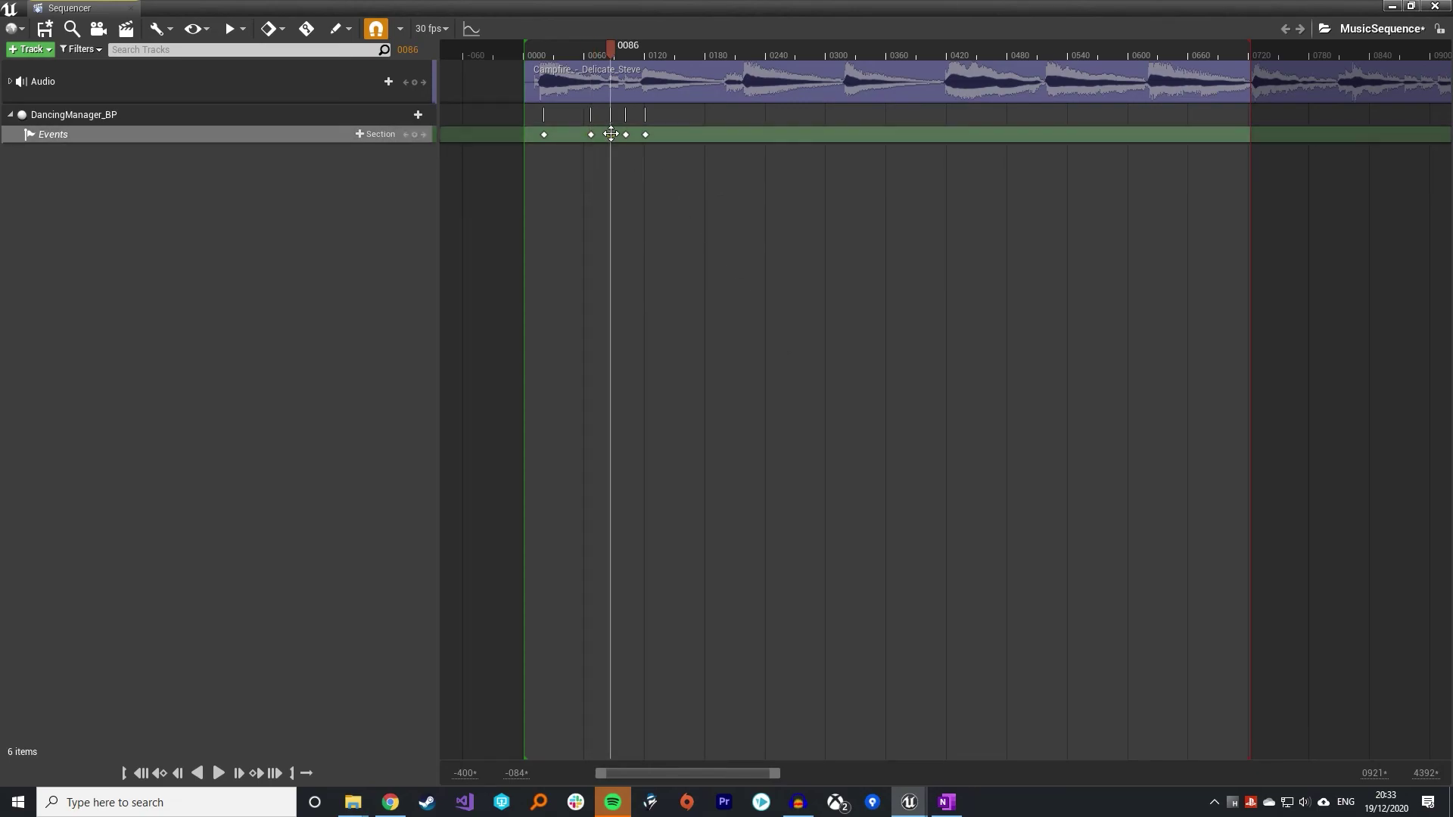
pyautogui.rightClick(611, 135)
pyautogui.moveTo(651, 140)
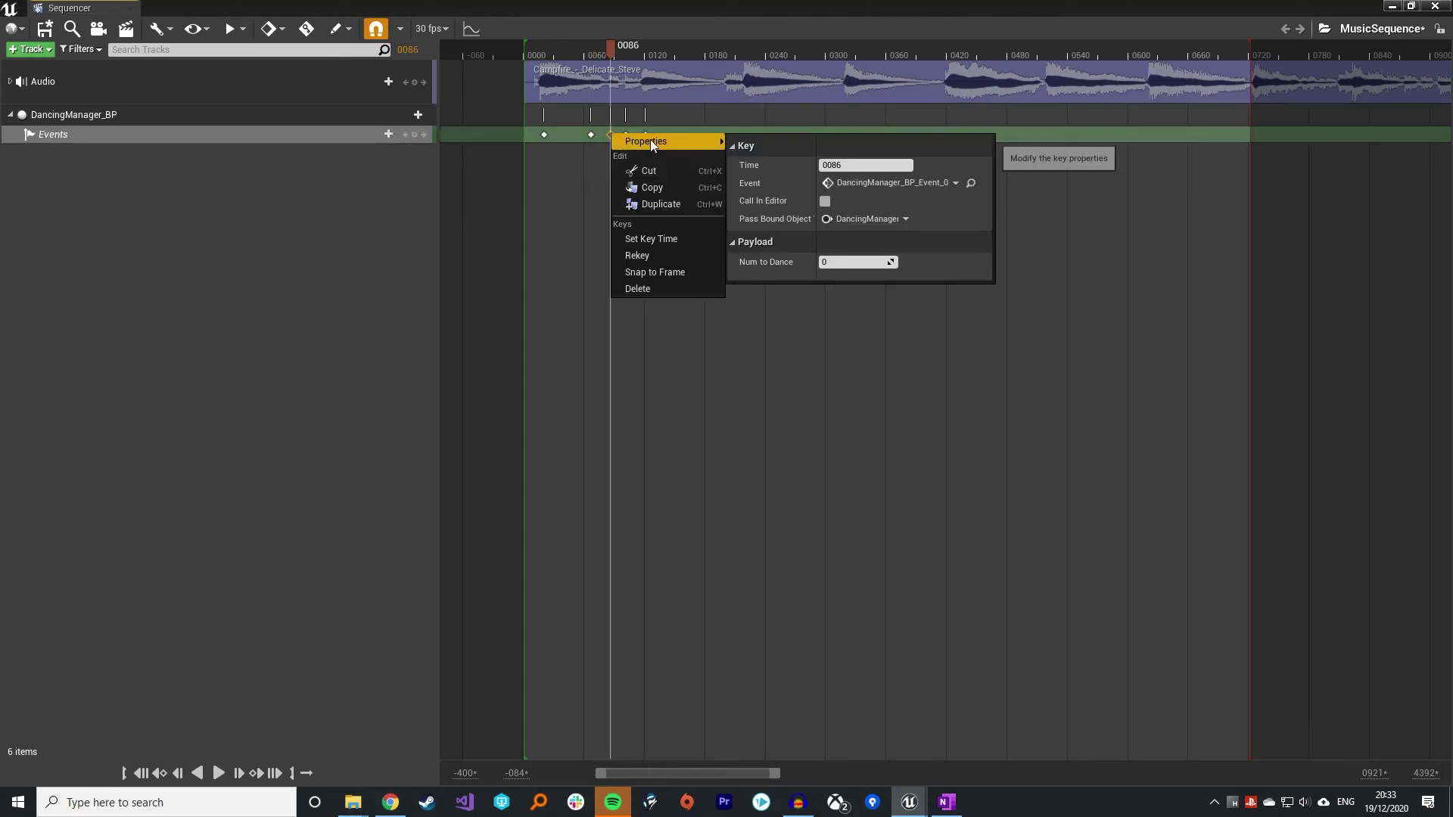
pyautogui.click(854, 263)
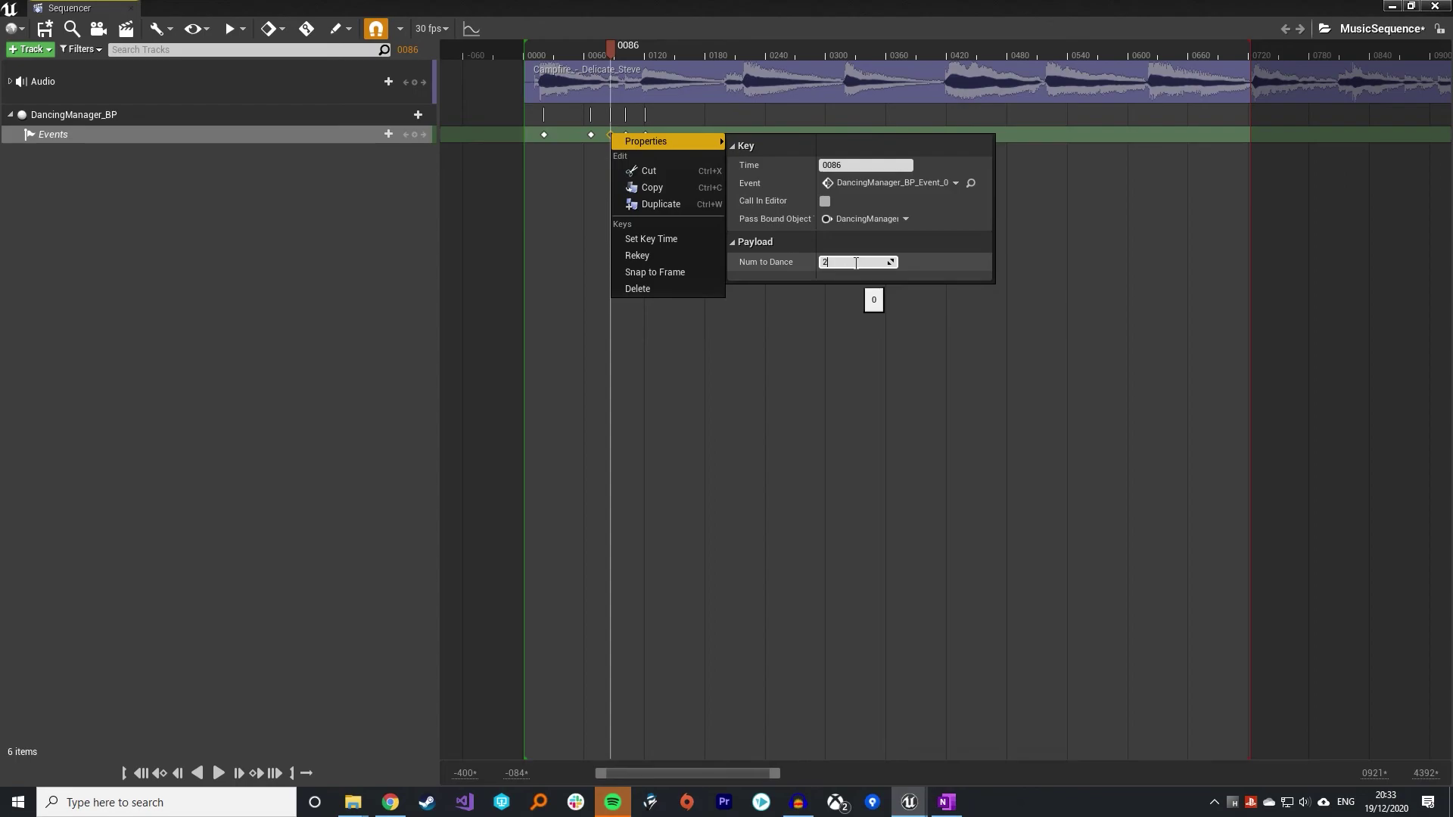
pyautogui.write('2')
pyautogui.click(815, 357)
# Adjust the frame-0101 key's Num to Dance value in its properties
pyautogui.click(625, 135)
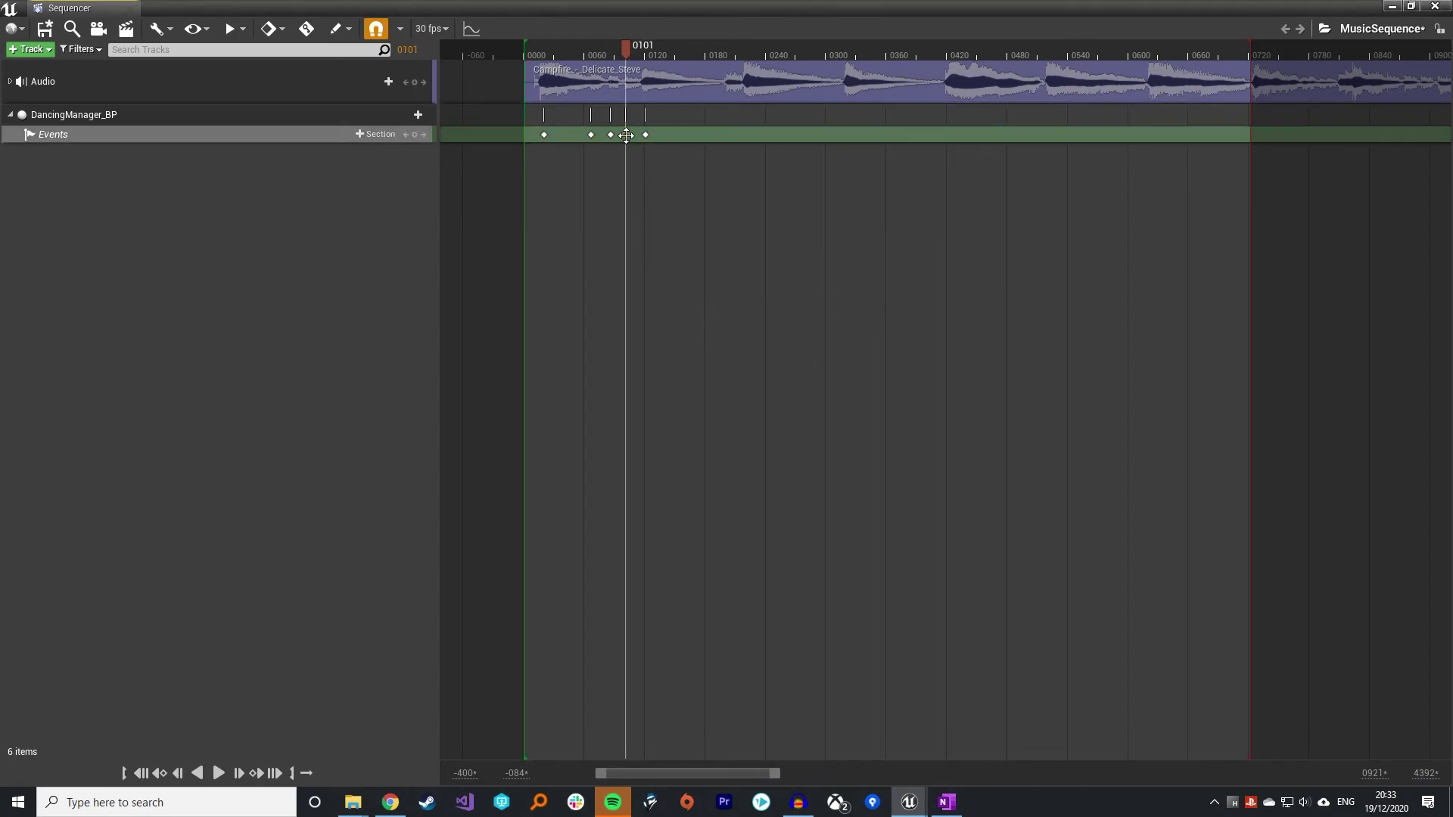
pyautogui.rightClick(625, 135)
pyautogui.moveTo(701, 146)
pyautogui.click(858, 265)
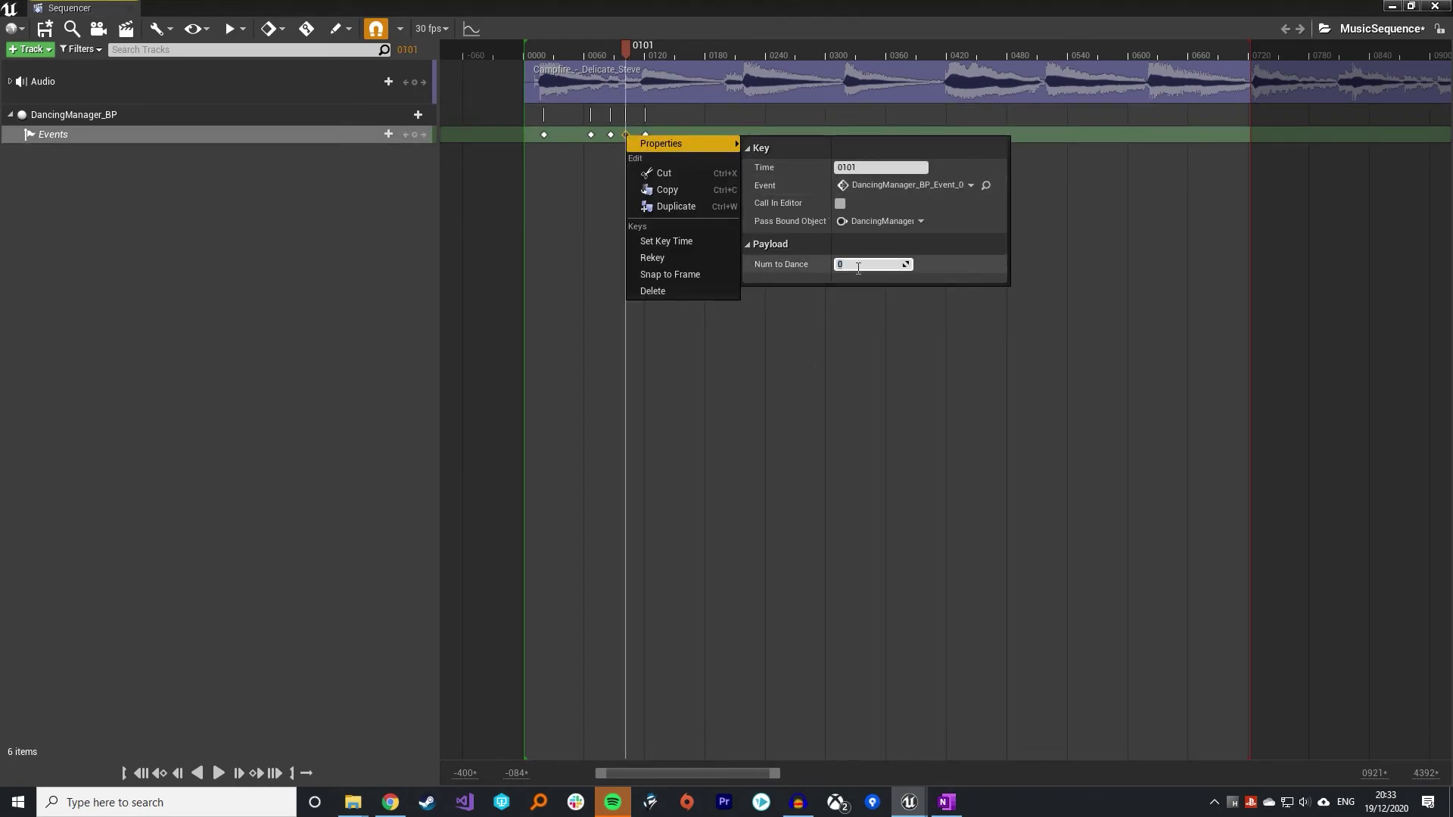
pyautogui.click(795, 350)
pyautogui.scroll(6, 633, 149)
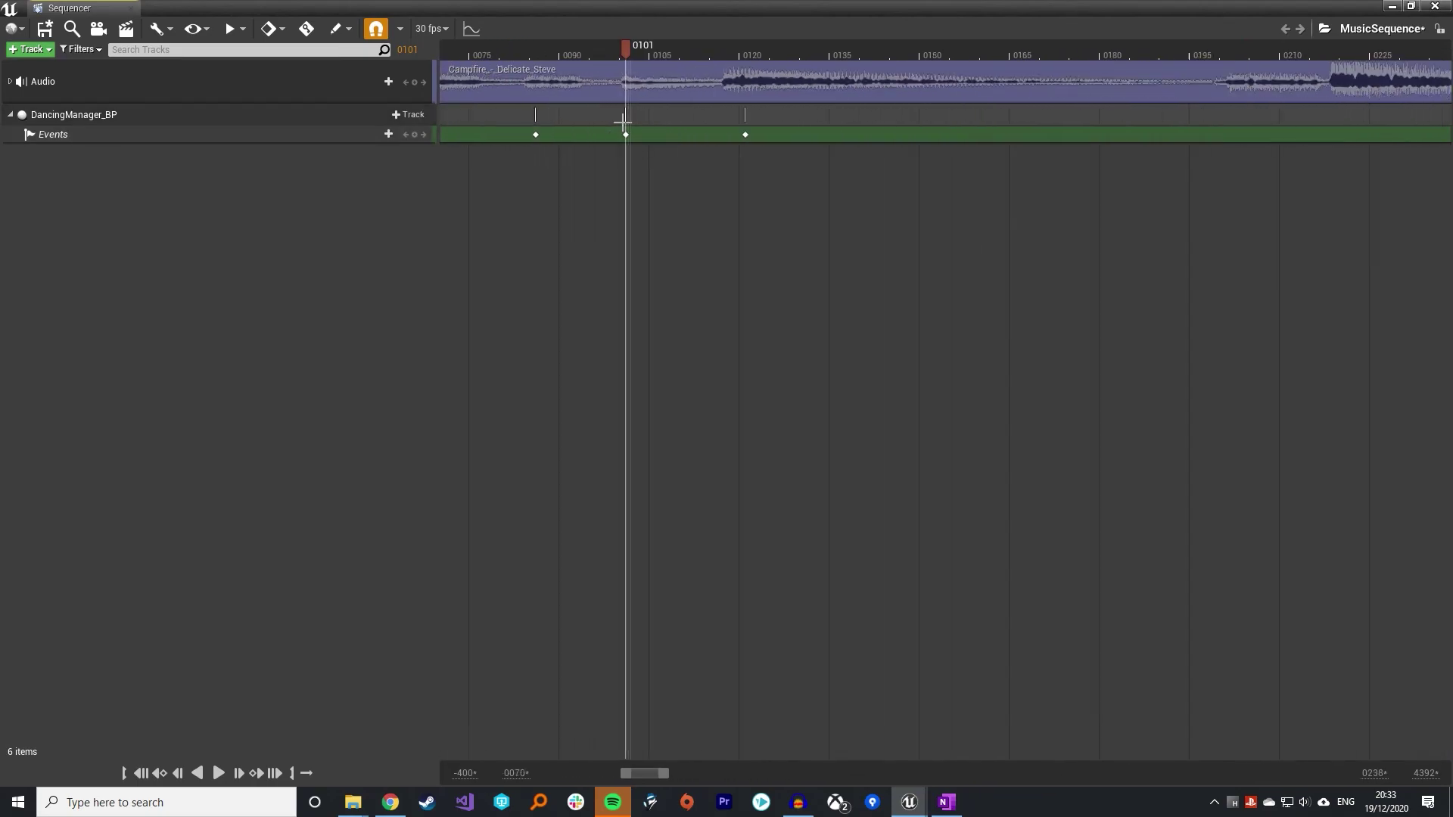
pyautogui.scroll(2, 653, 141)
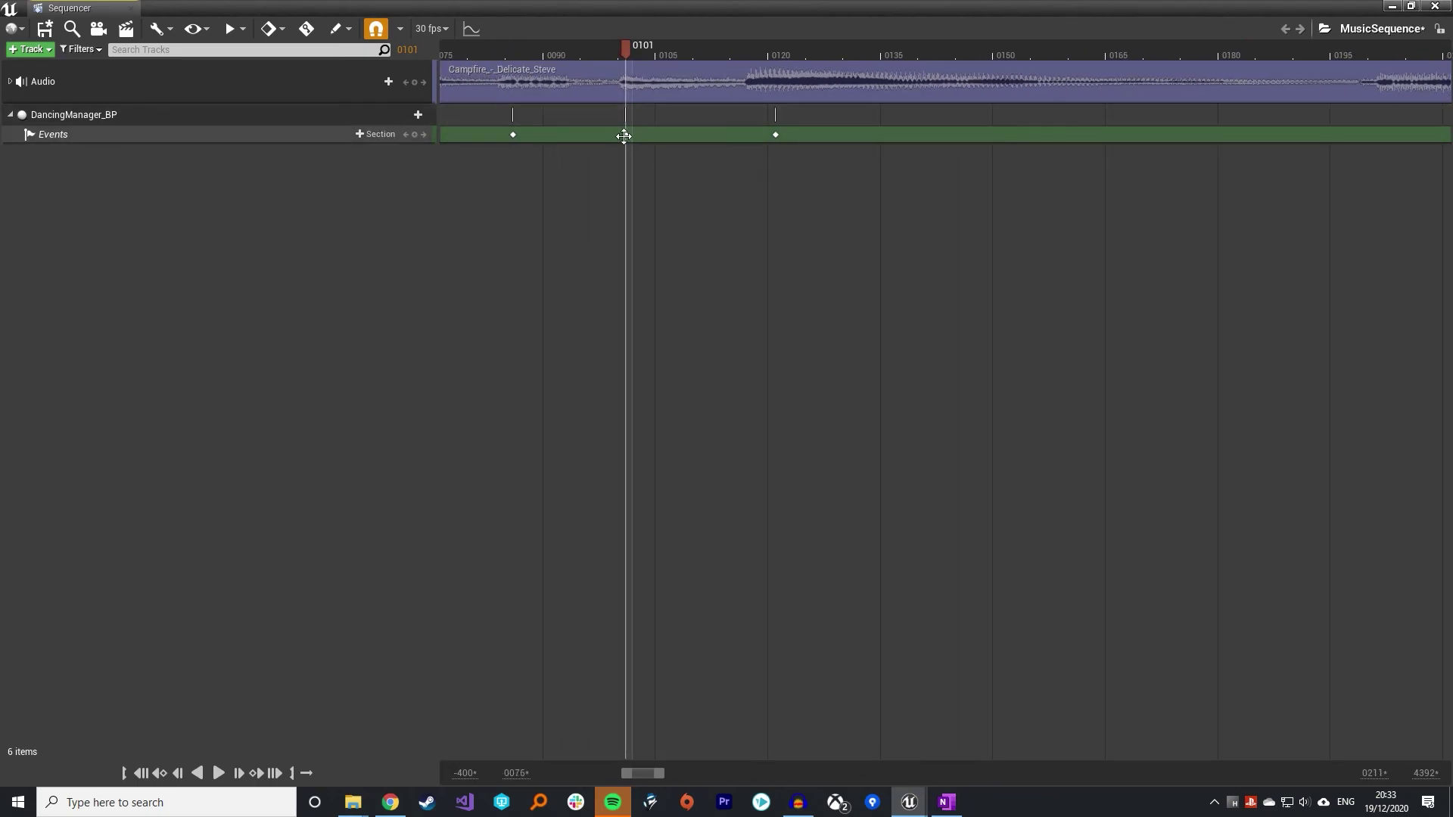
pyautogui.rightClick(626, 135)
pyautogui.moveTo(704, 145)
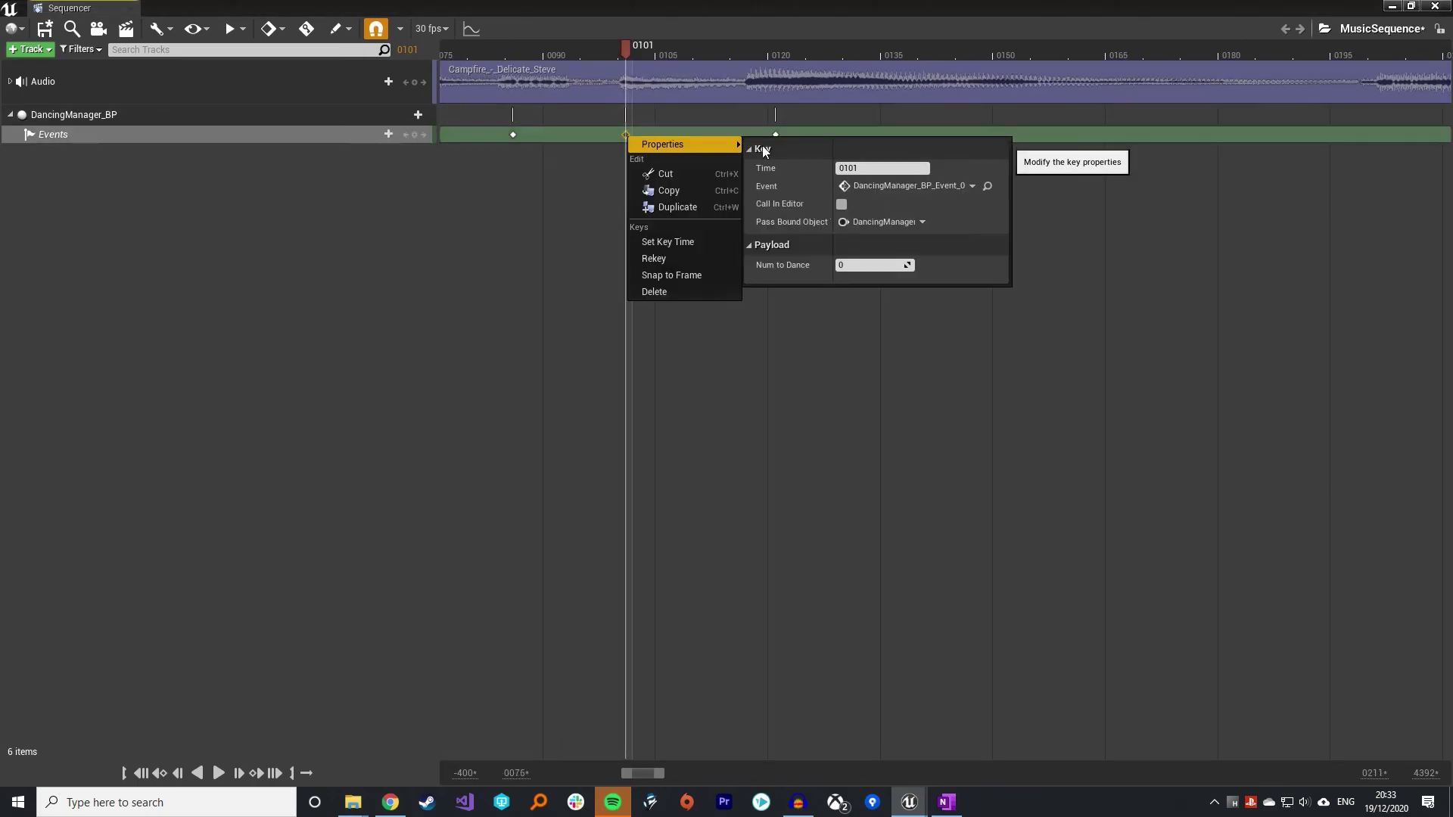
pyautogui.click(798, 445)
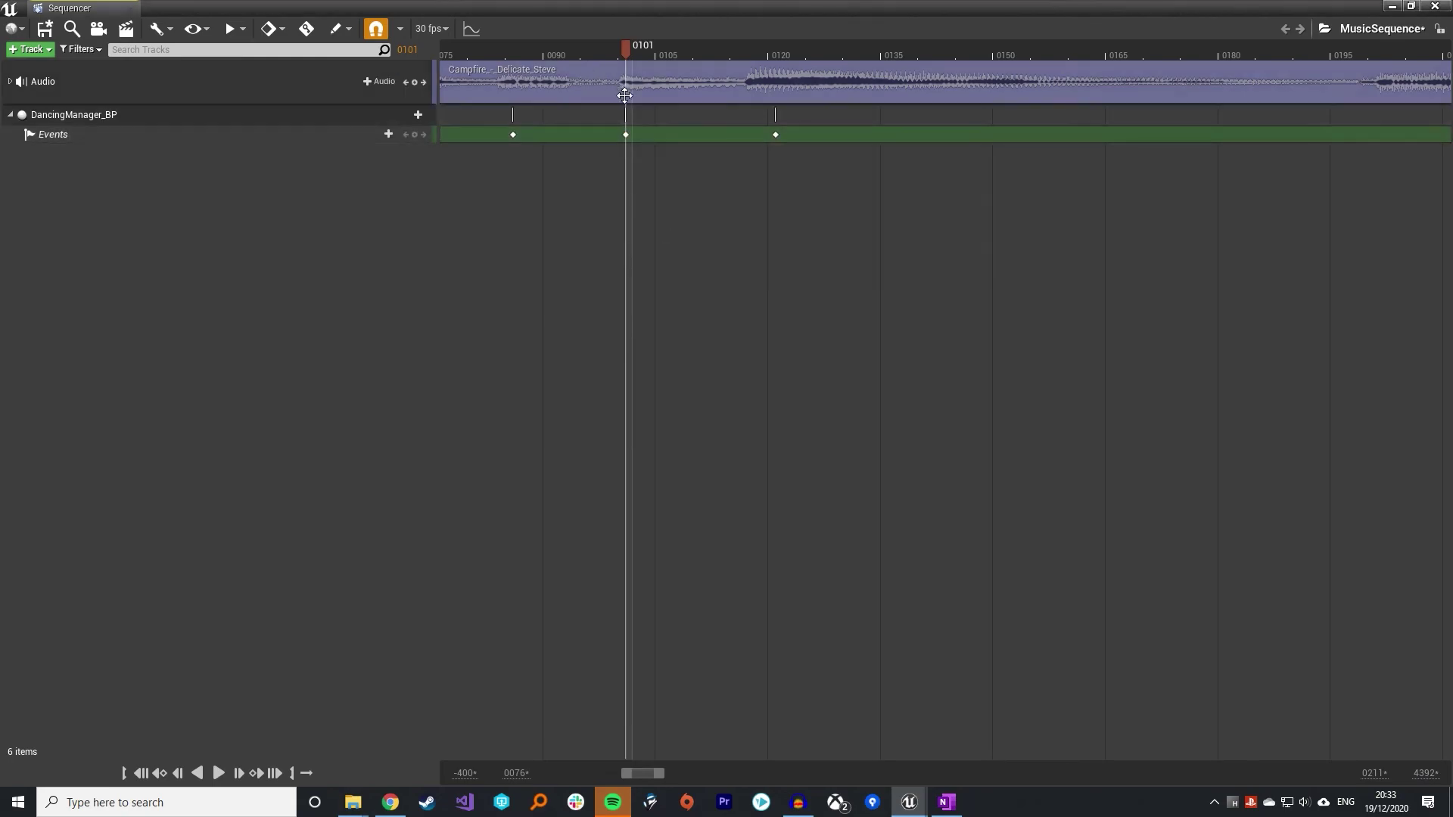
pyautogui.rightClick(626, 135)
pyautogui.moveTo(670, 140)
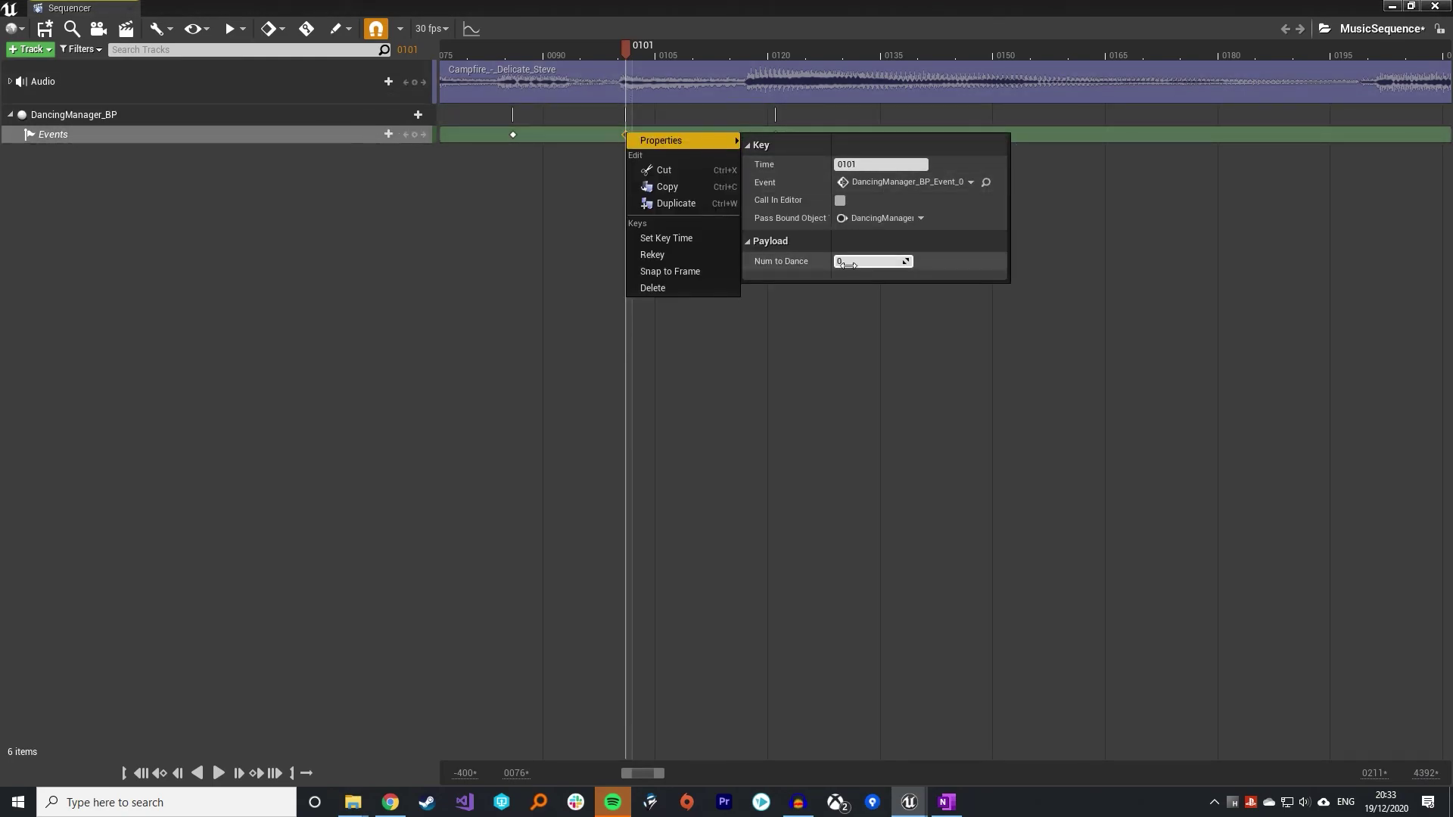
pyautogui.write('1')
pyautogui.click(579, 197)
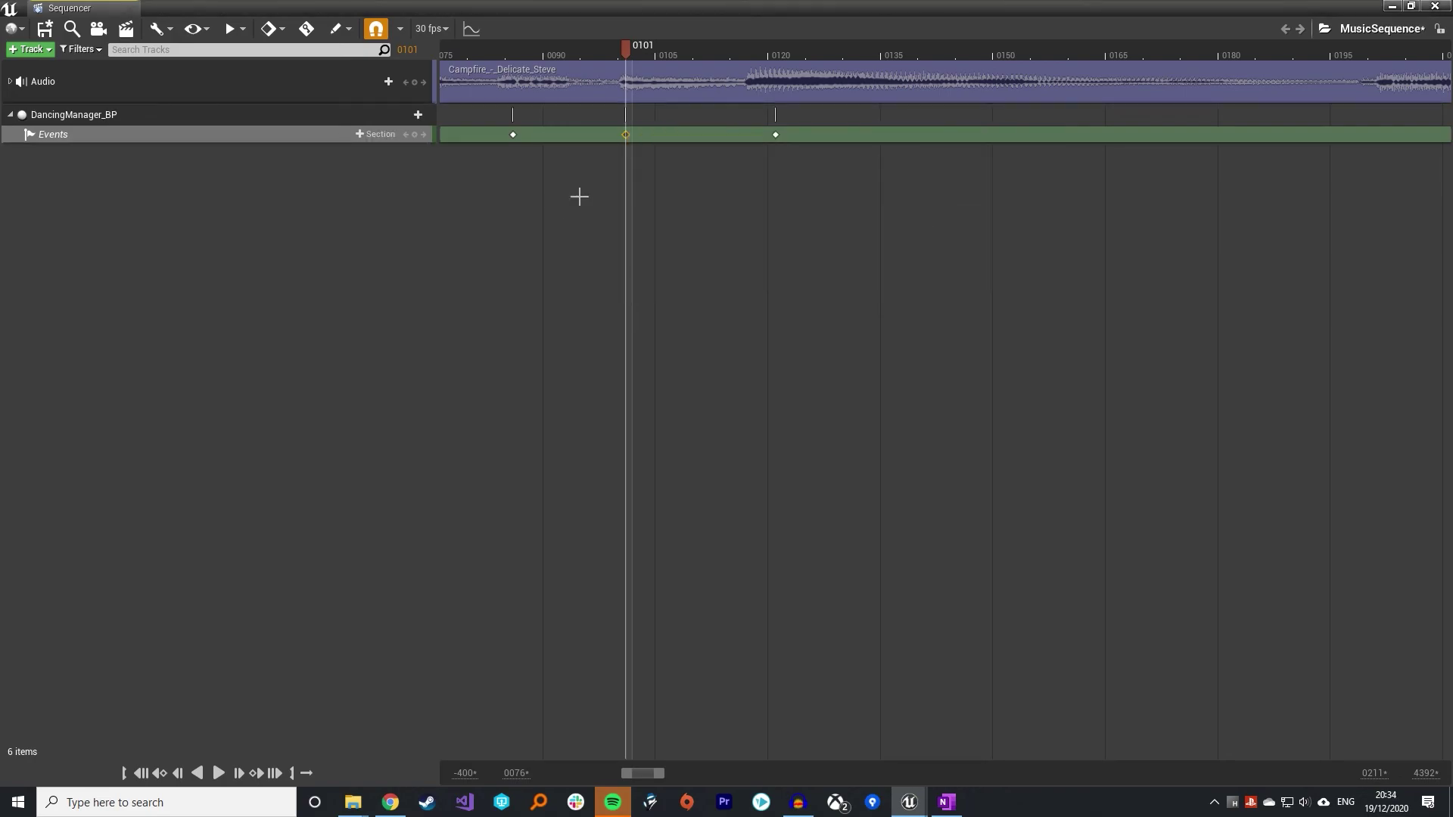
# Verify the 0101 key's Num to Dance value and move the last key to frame 0118
pyautogui.rightClick(626, 134)
pyautogui.moveTo(681, 141)
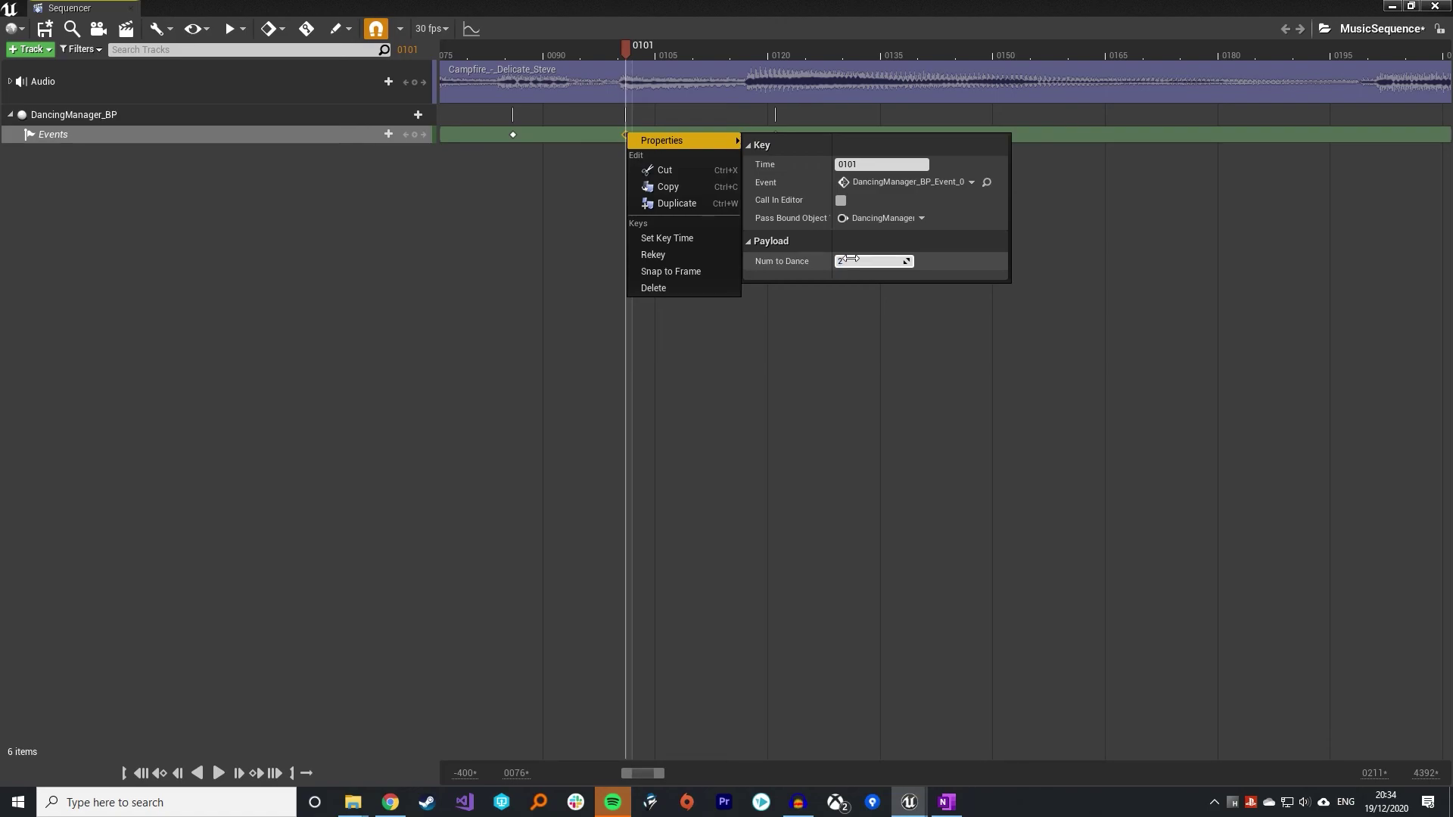
pyautogui.click(840, 333)
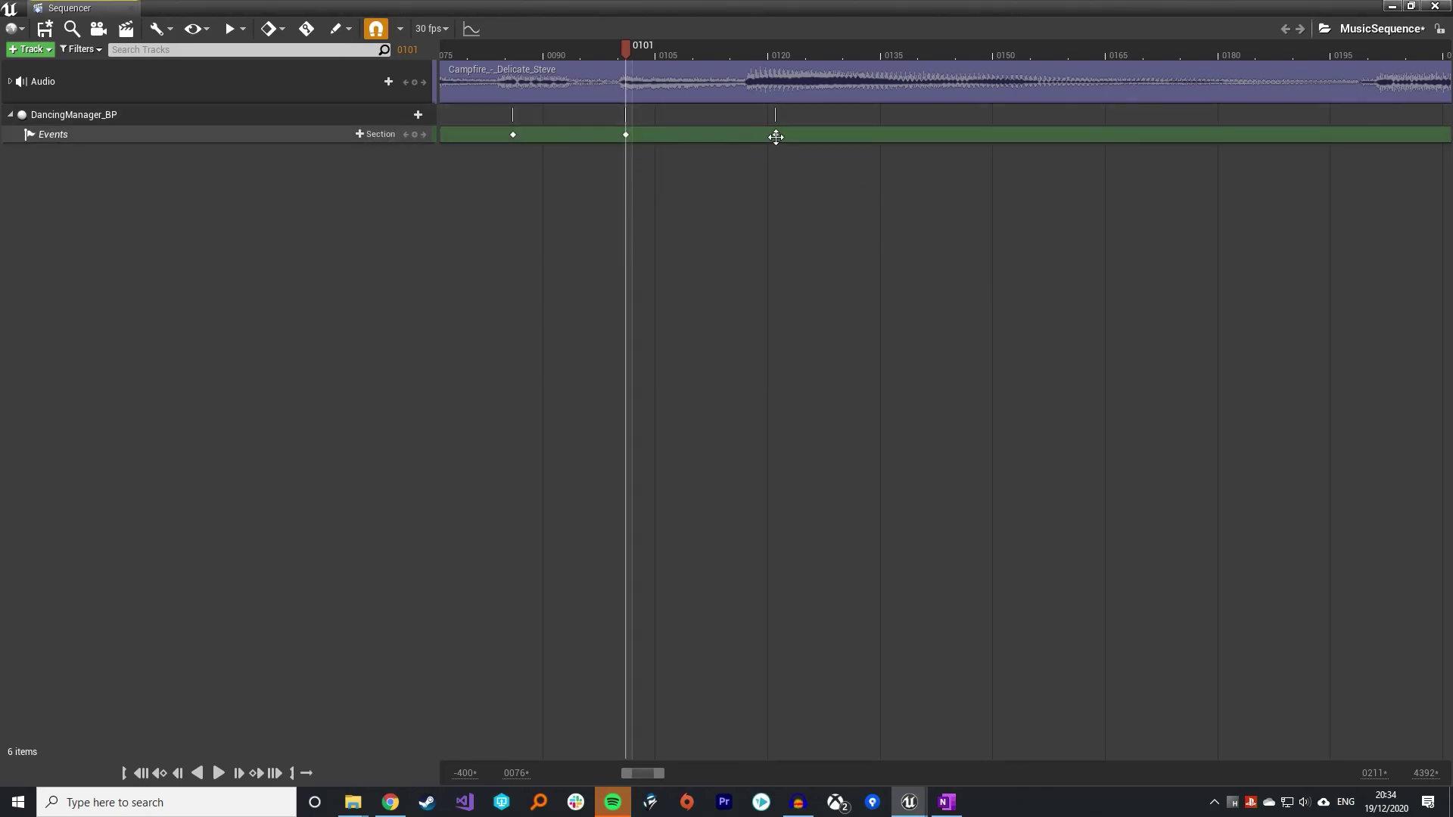
pyautogui.moveTo(776, 134); pyautogui.dragTo(753, 134)
# Save the music sequence, then play MainMap so the three cubes change colour to the music
pyautogui.click(45, 28)
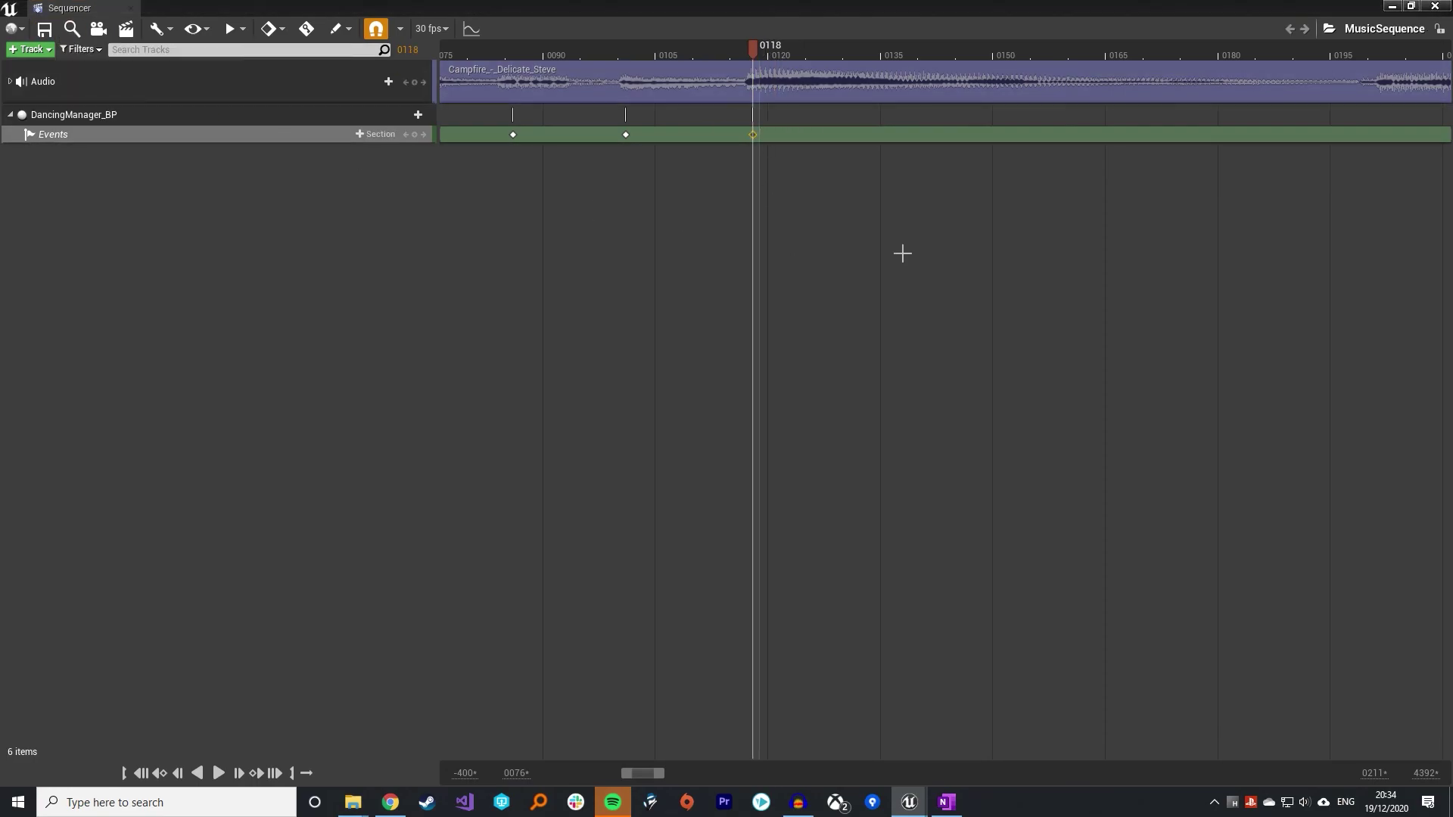
pyautogui.click(1391, 7)
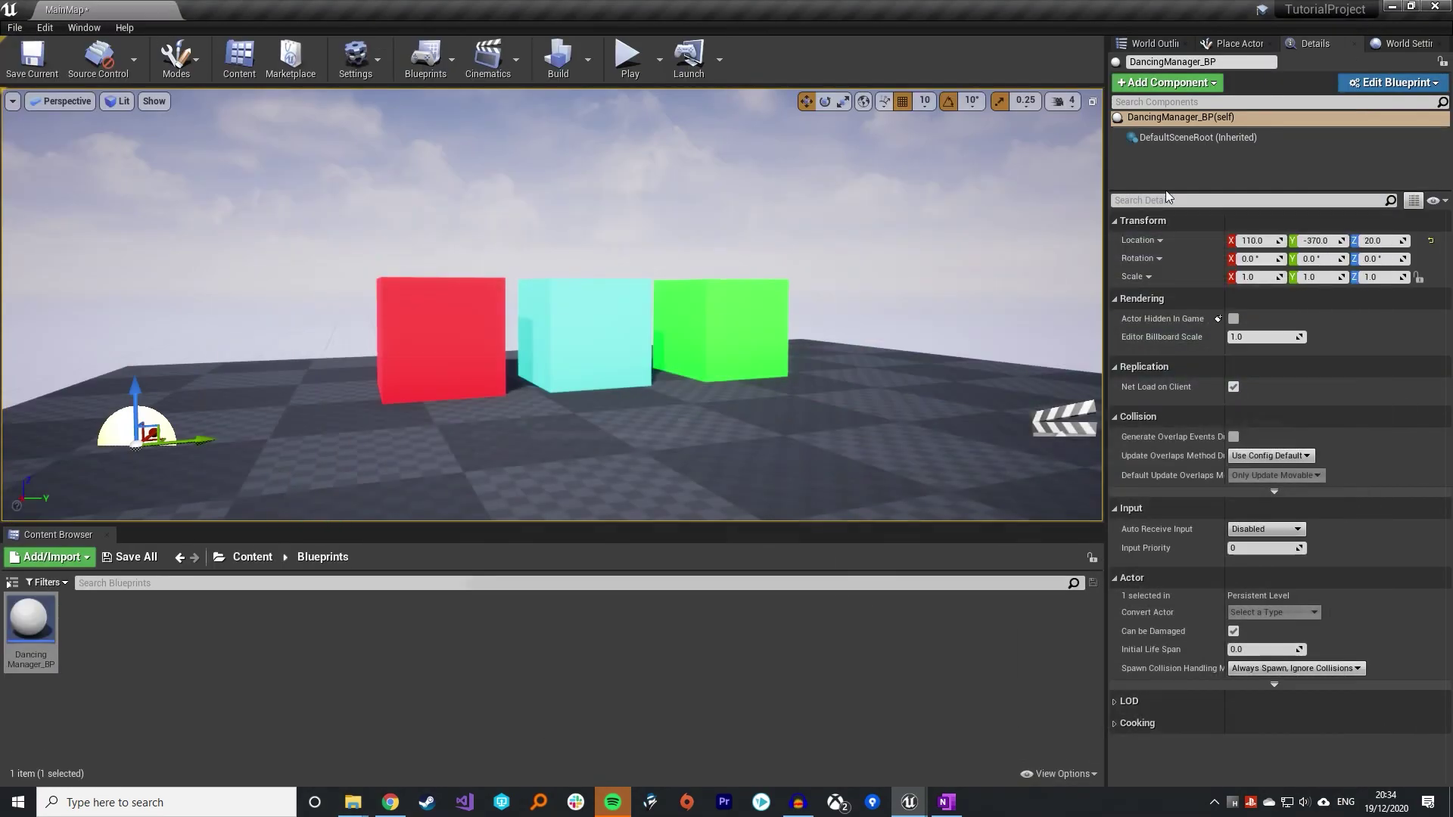
pyautogui.click(630, 64)
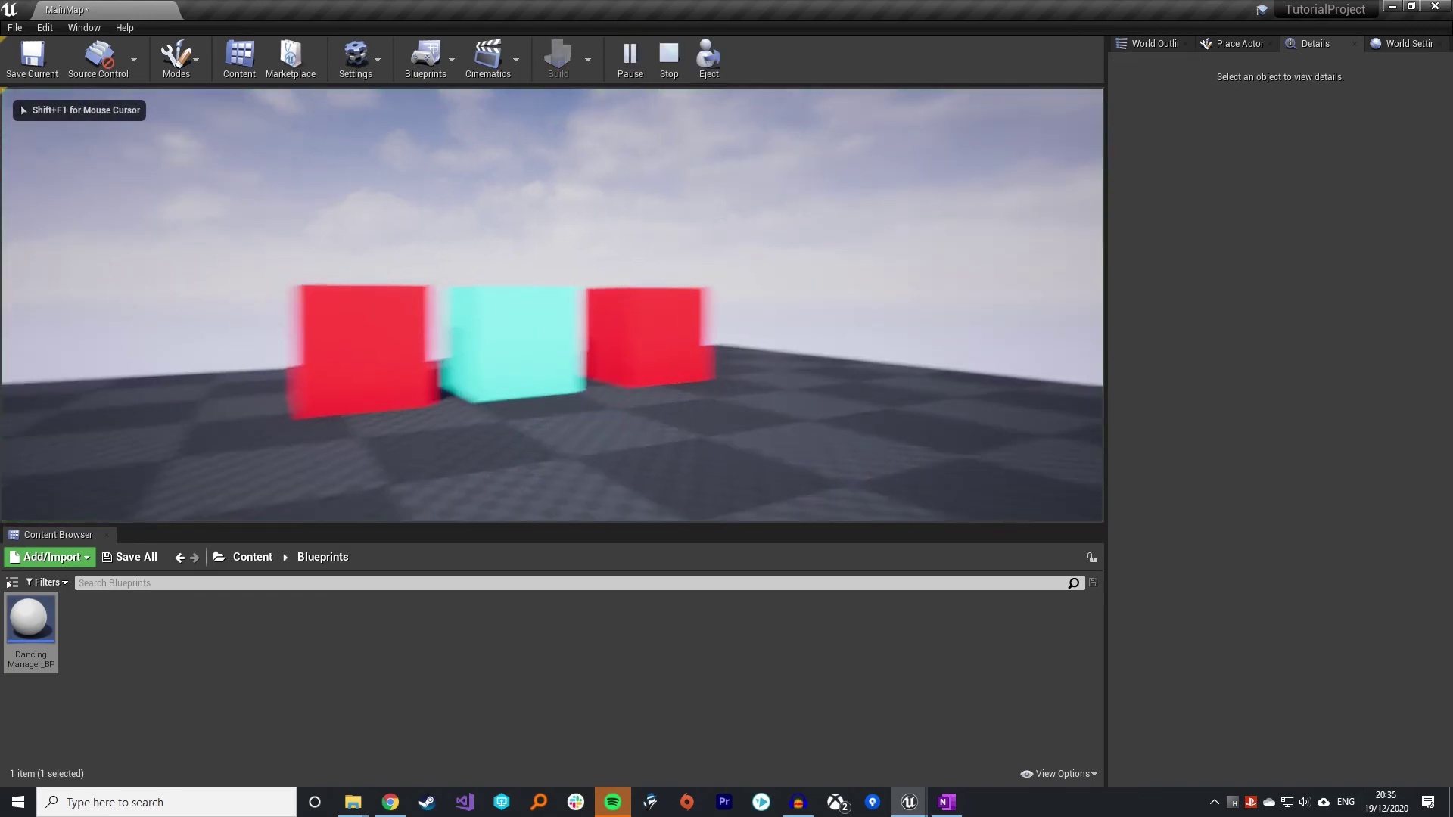